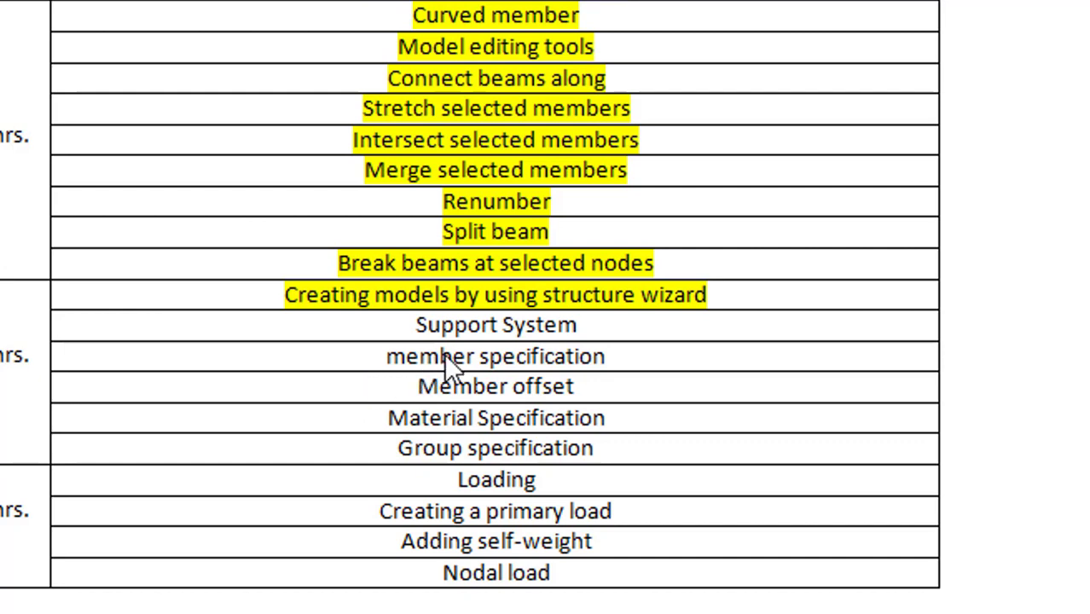
- Create a new Space project overwriting Structure1, in metres and kilonewtons, ready to add beams
{"action": "scroll", "coordinate": [514, 277], "scroll_direction": "down", "scroll_amount": 3}
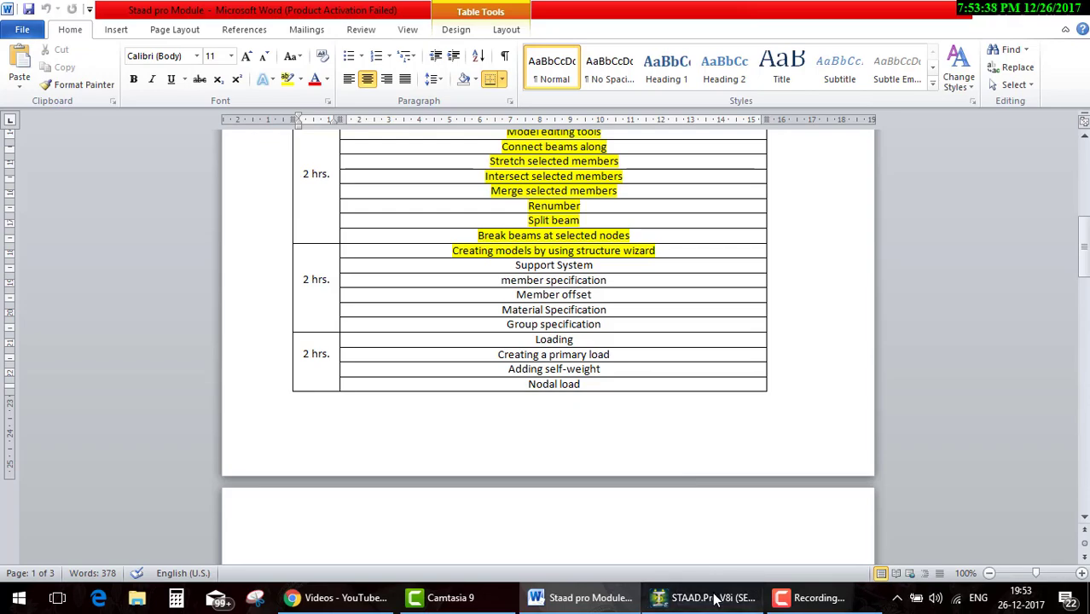
{"action": "left_click", "coordinate": [706, 597]}
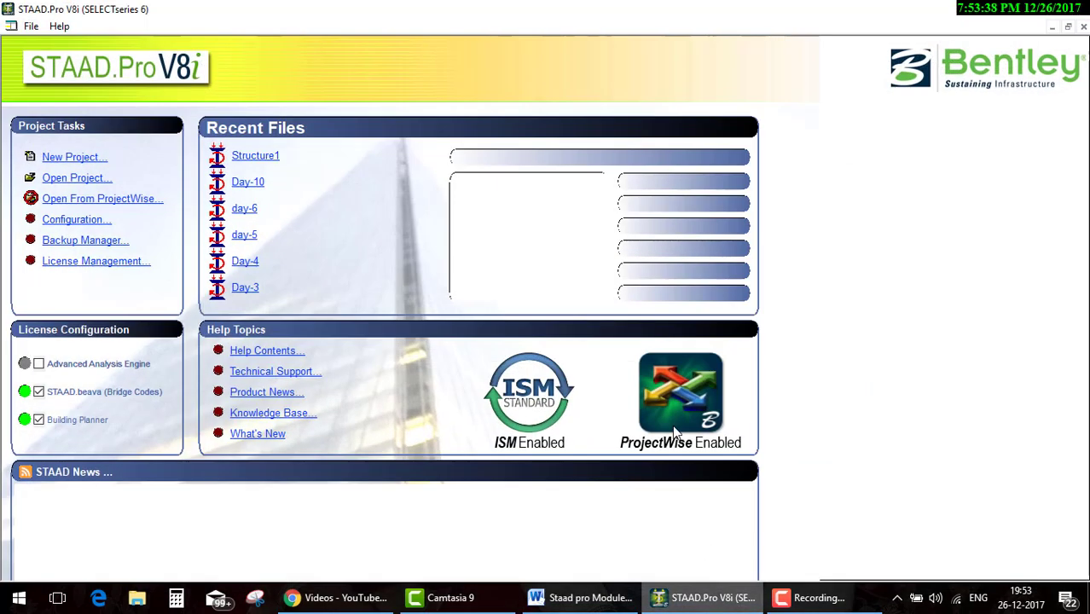
{"action": "left_click", "coordinate": [83, 157]}
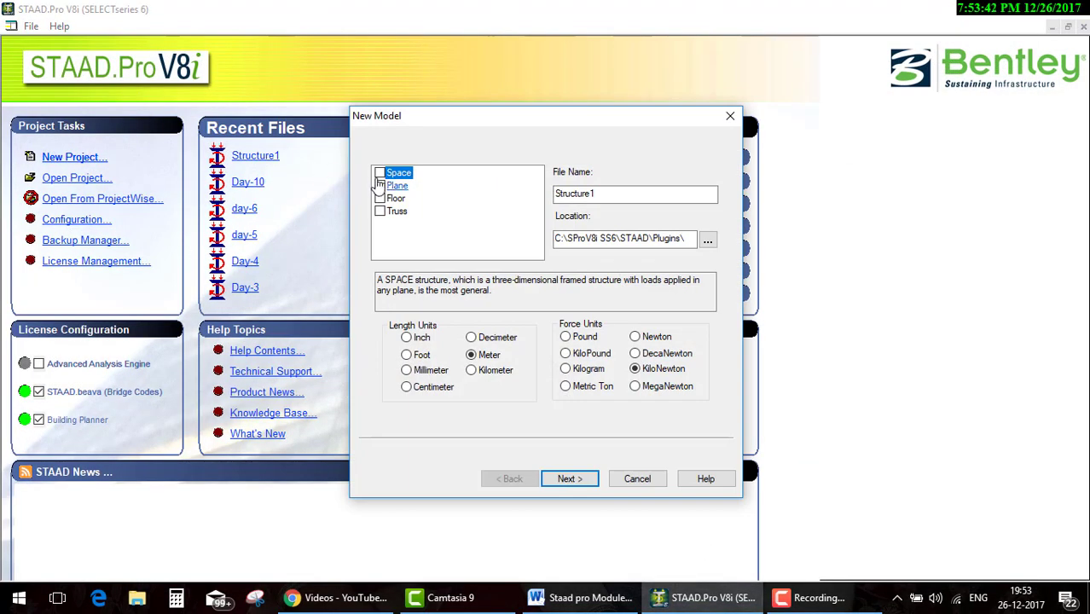
{"action": "left_click", "coordinate": [379, 173]}
{"action": "left_click", "coordinate": [567, 478]}
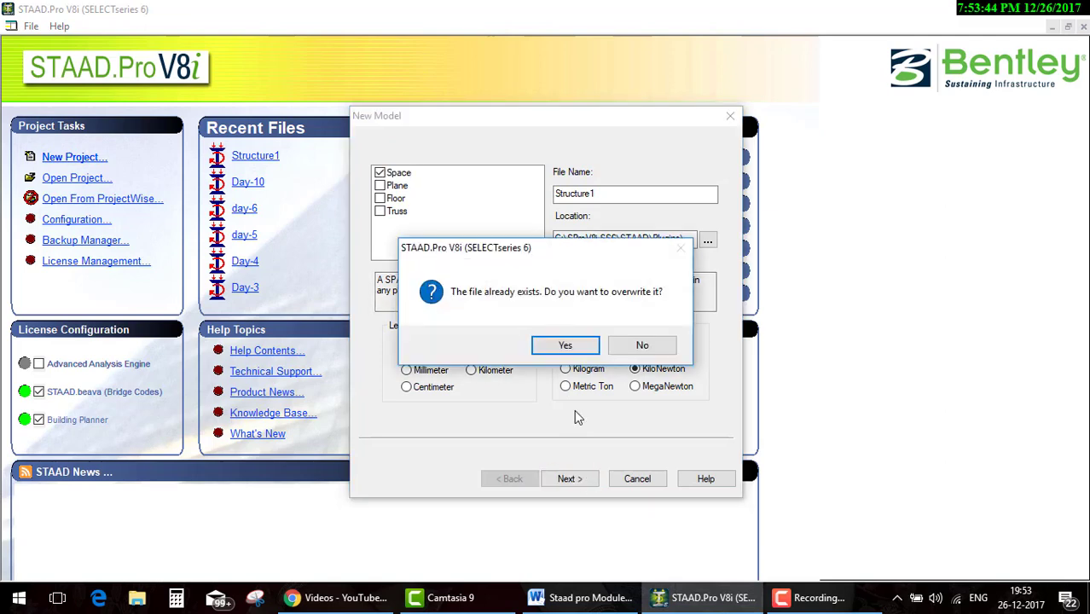
{"action": "left_click", "coordinate": [566, 346]}
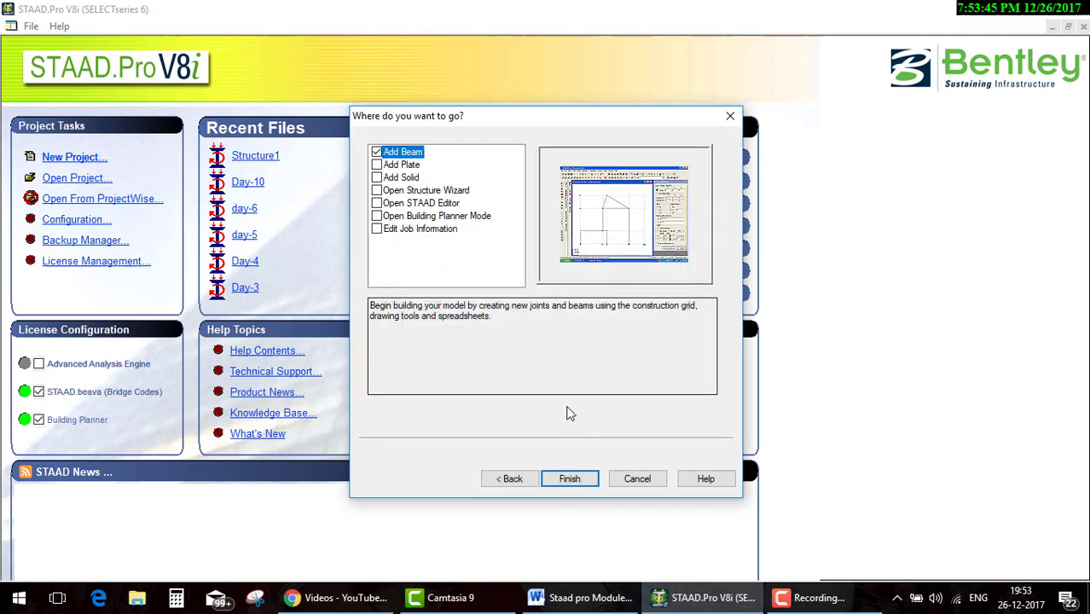
{"action": "left_click", "coordinate": [570, 478]}
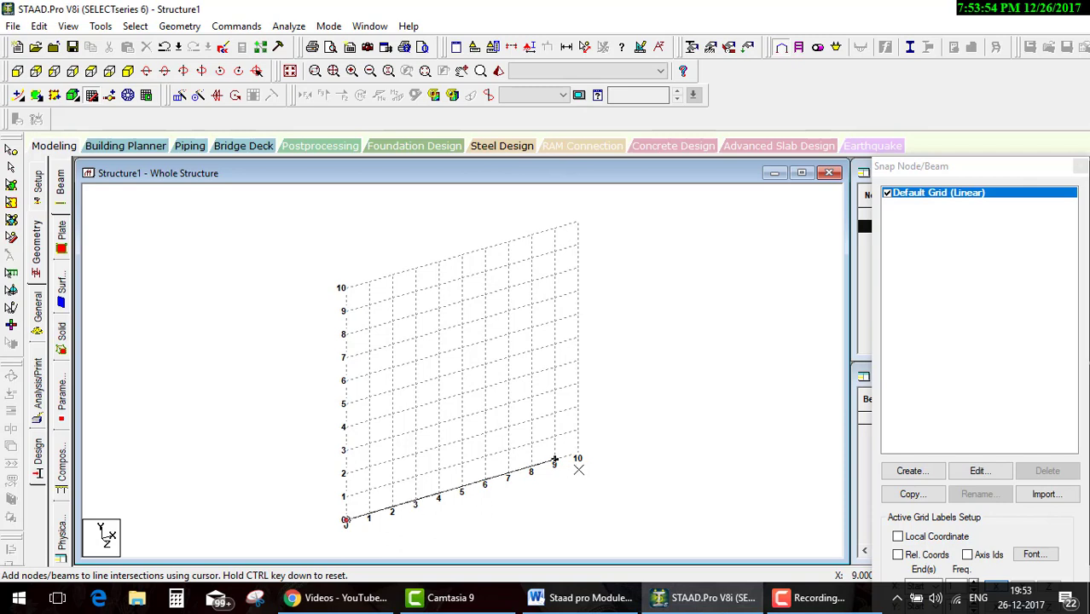
- Hide the snap grid, switch to front view and select the 10 m beam 1
{"action": "left_click", "coordinate": [1081, 168]}
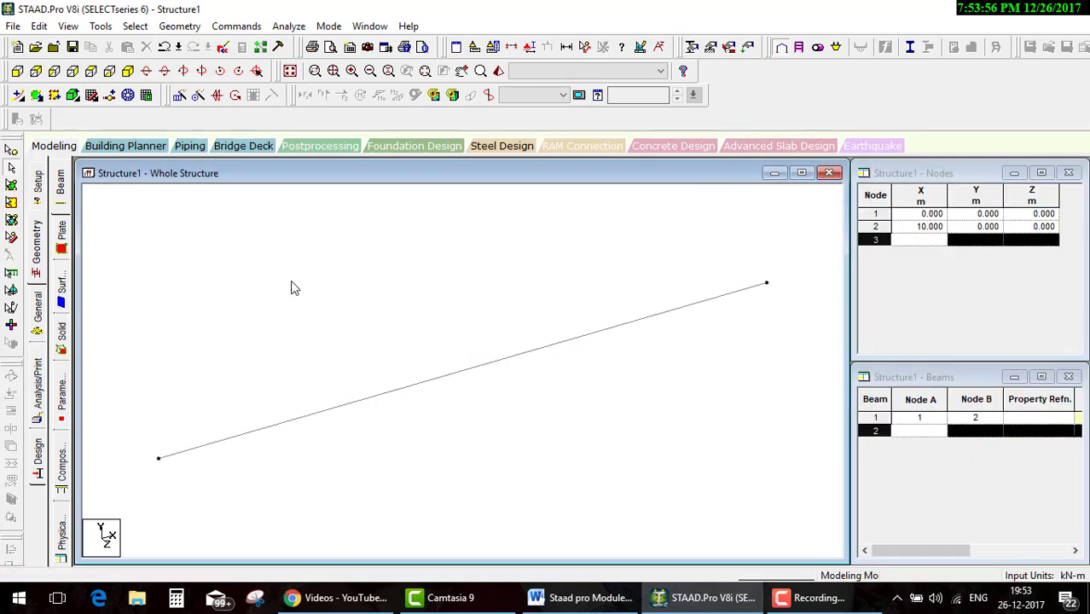
{"action": "left_click", "coordinate": [36, 71]}
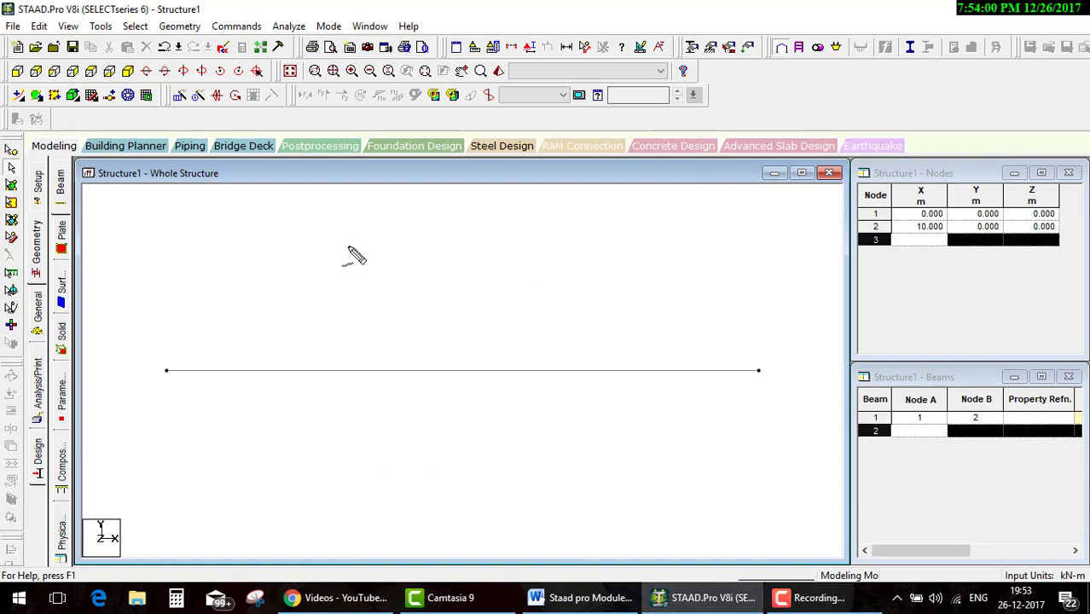
{"action": "left_click", "coordinate": [406, 243]}
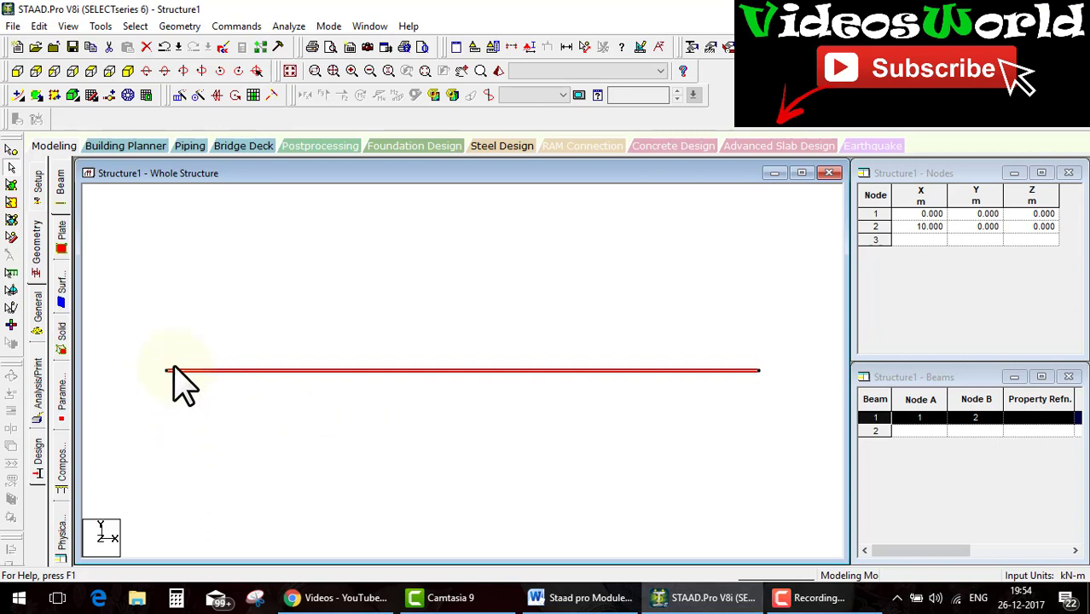
- On the General > Support page, pick S1 and begin a new Fixed support
{"action": "left_click", "coordinate": [49, 322]}
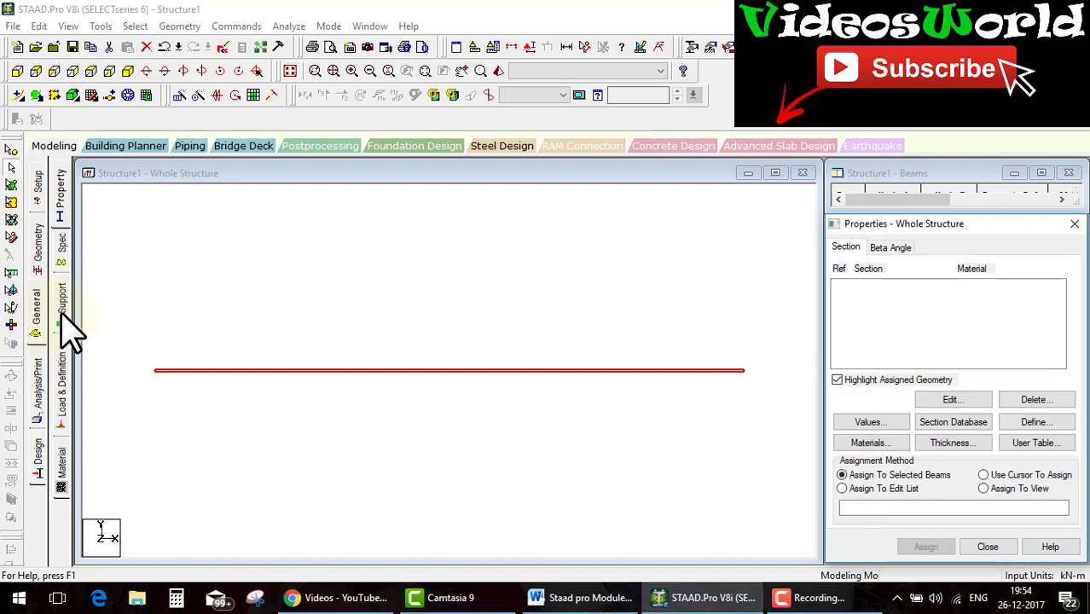
{"action": "left_click", "coordinate": [61, 308]}
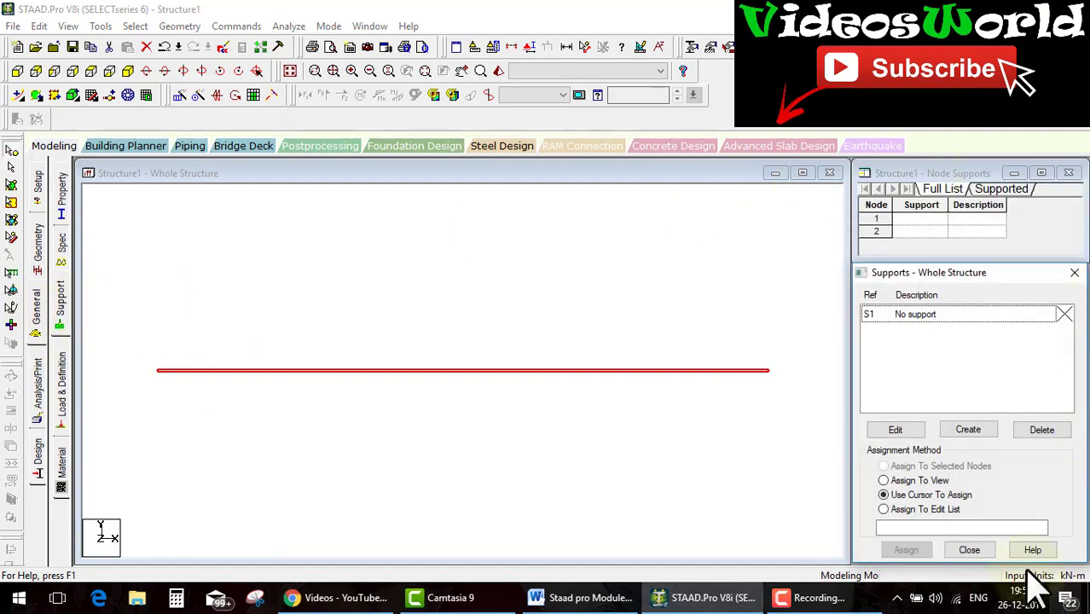
{"action": "left_click", "coordinate": [955, 352]}
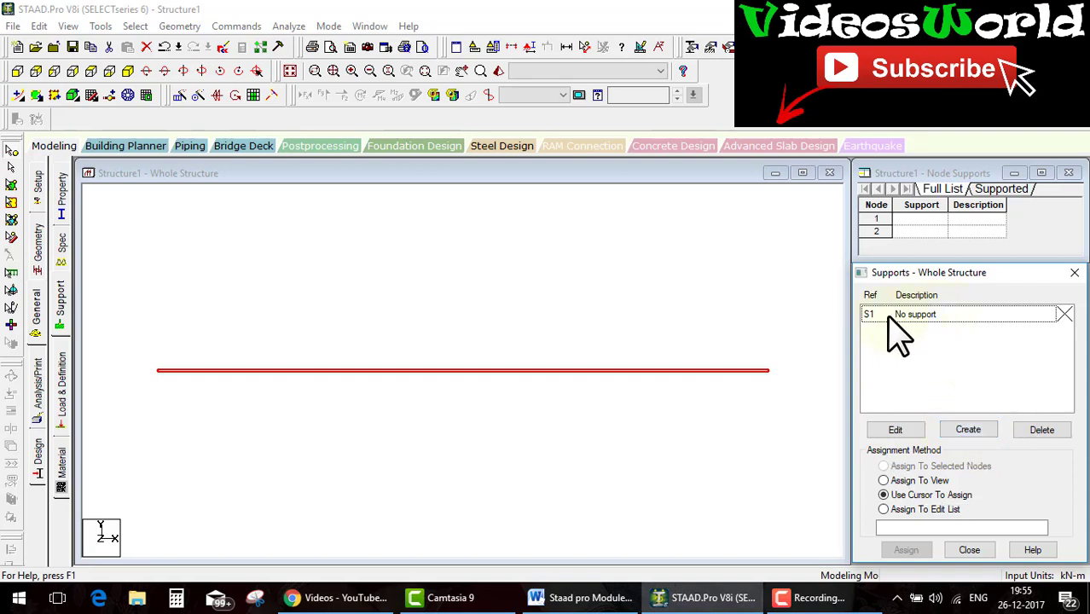
{"action": "left_click", "coordinate": [943, 315]}
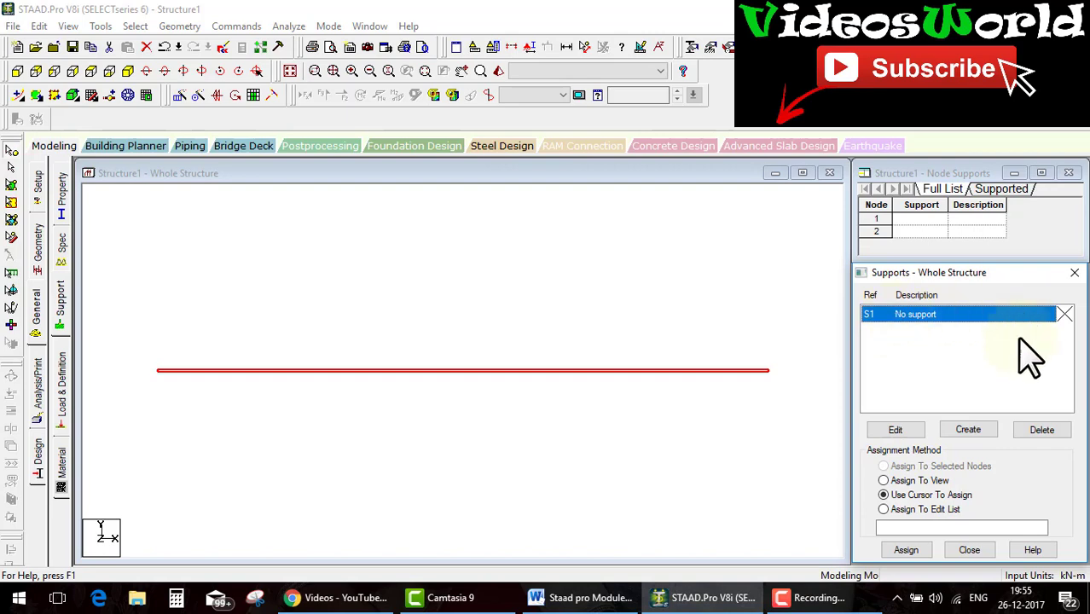
{"action": "left_click", "coordinate": [970, 430]}
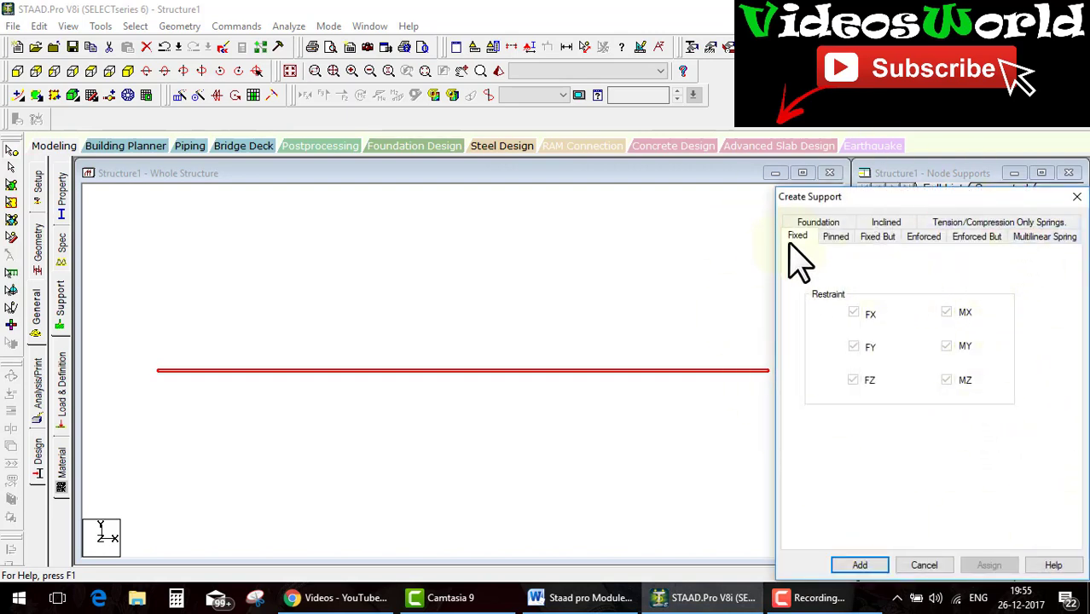
- Add a fixed support as S2 and a pinned support as S3
{"action": "left_click", "coordinate": [877, 563]}
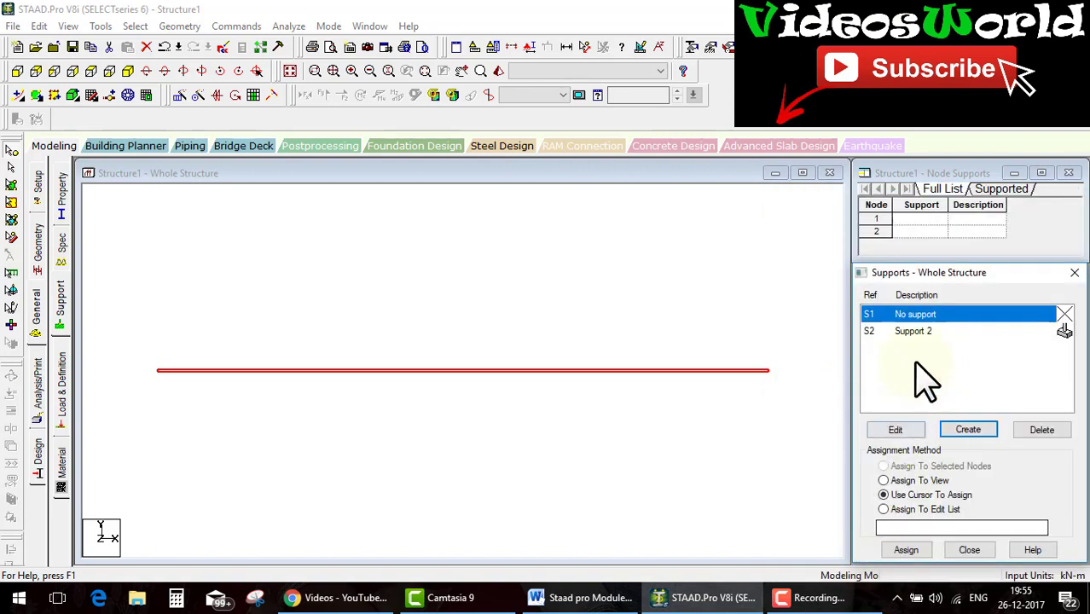
{"action": "left_click", "coordinate": [911, 335]}
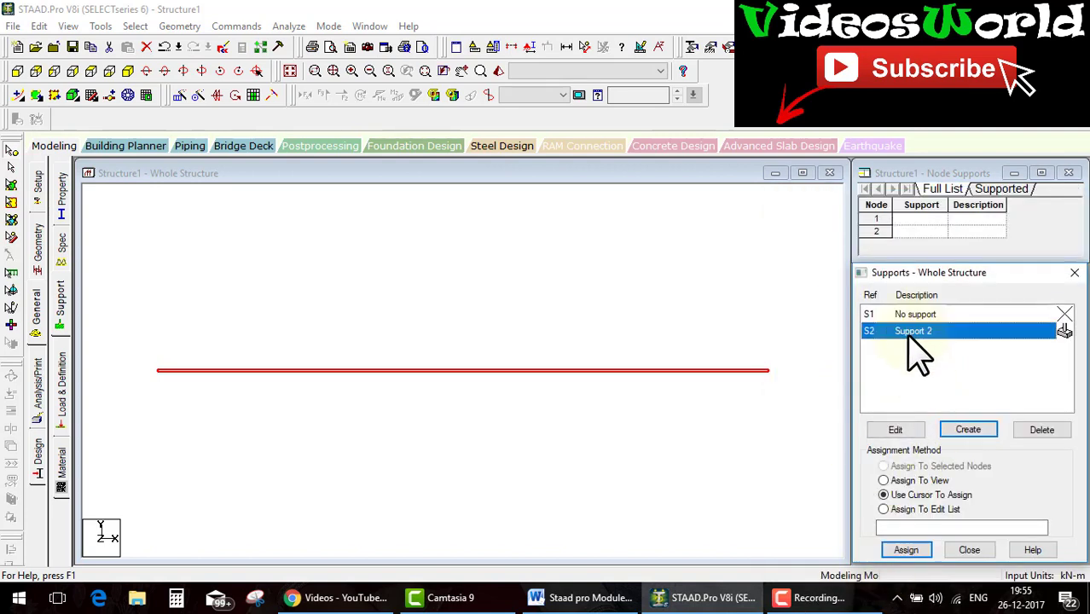
{"action": "left_click", "coordinate": [970, 431]}
{"action": "left_click", "coordinate": [836, 238]}
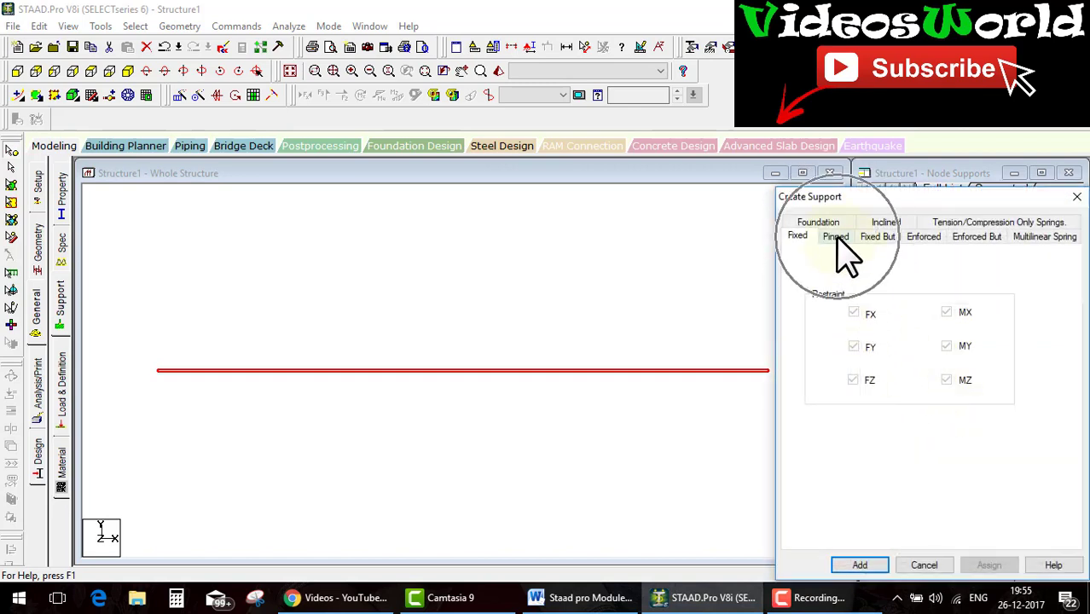
{"action": "left_click", "coordinate": [860, 565]}
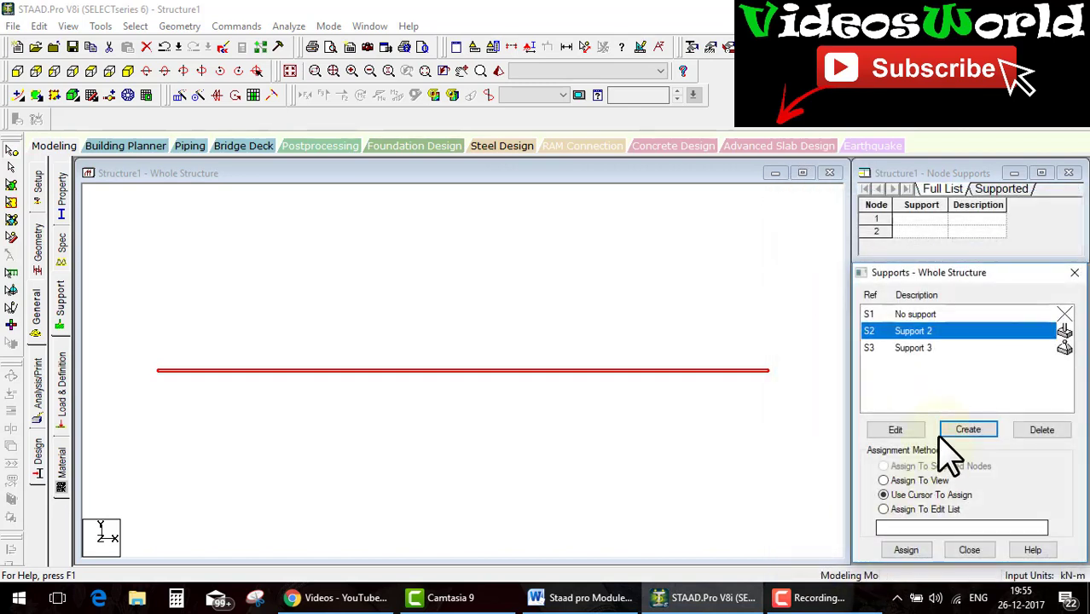
- Add S4 as a Fixed But support releasing FX, FZ, MX, MY and MZ
{"action": "left_click", "coordinate": [970, 431]}
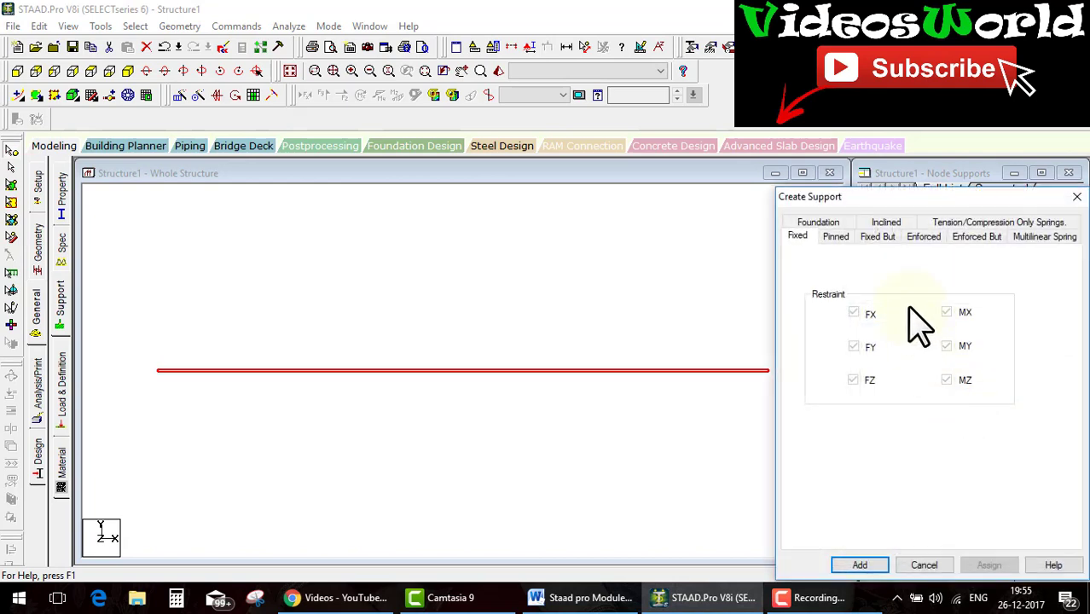
{"action": "left_click", "coordinate": [878, 238]}
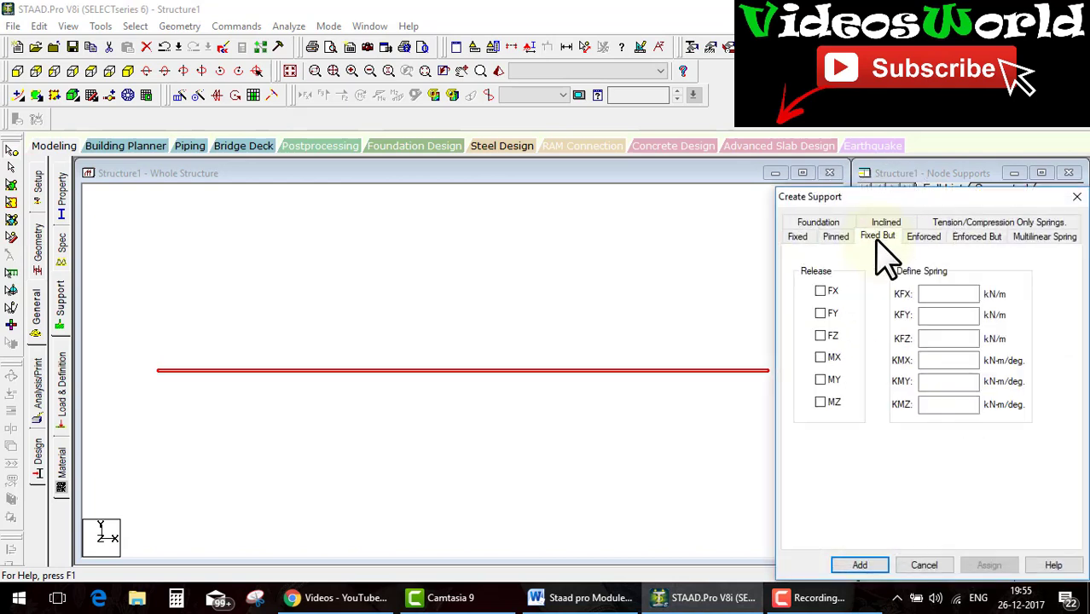
{"action": "left_click", "coordinate": [821, 292]}
{"action": "left_click", "coordinate": [821, 337]}
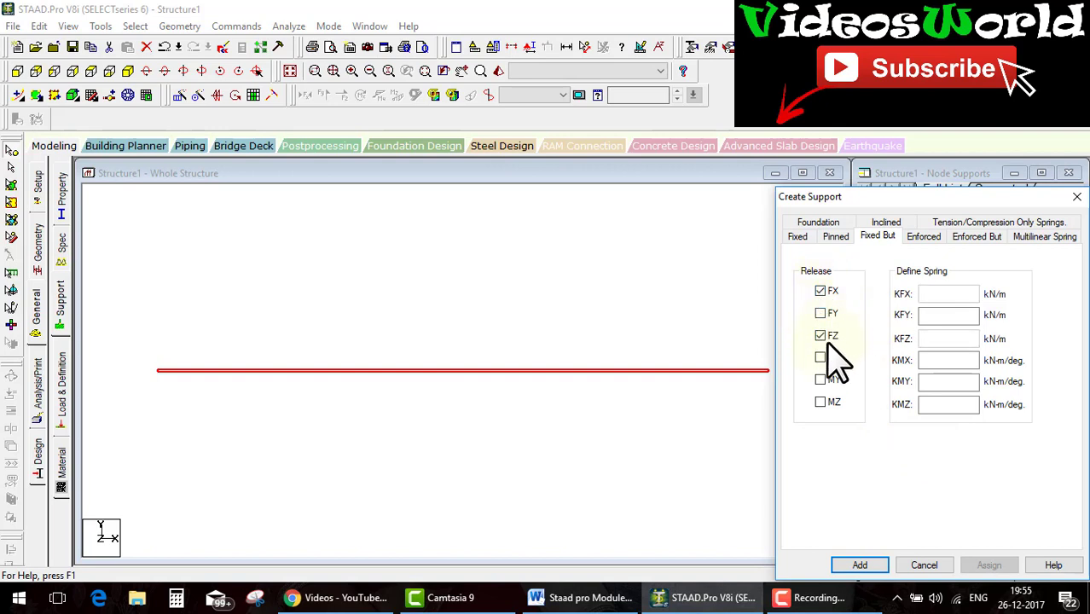
{"action": "left_click", "coordinate": [820, 358]}
{"action": "left_click", "coordinate": [821, 381]}
{"action": "left_click", "coordinate": [821, 402]}
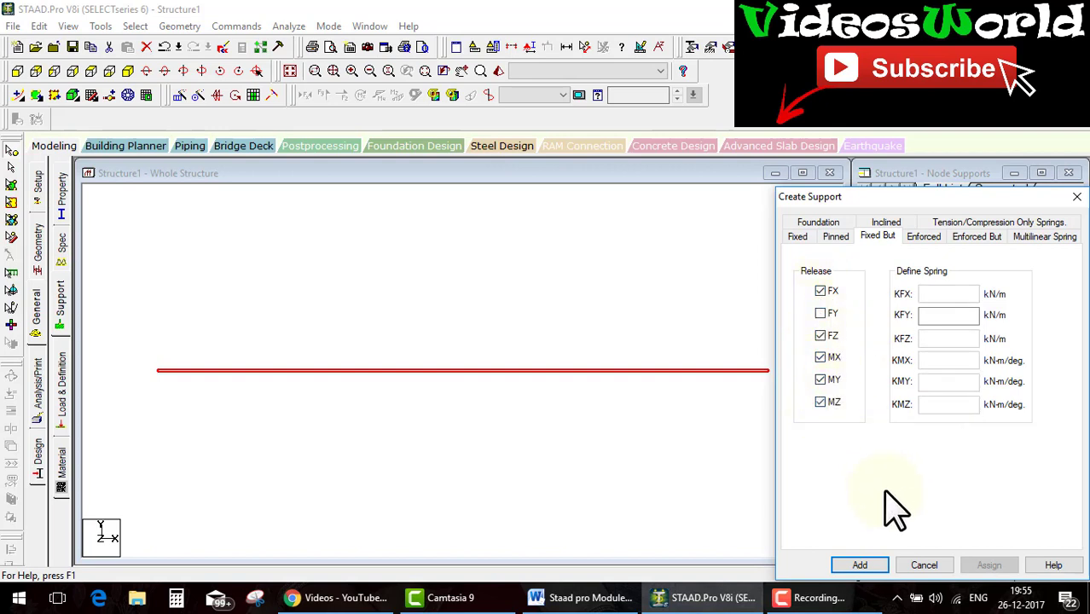
{"action": "left_click", "coordinate": [879, 563]}
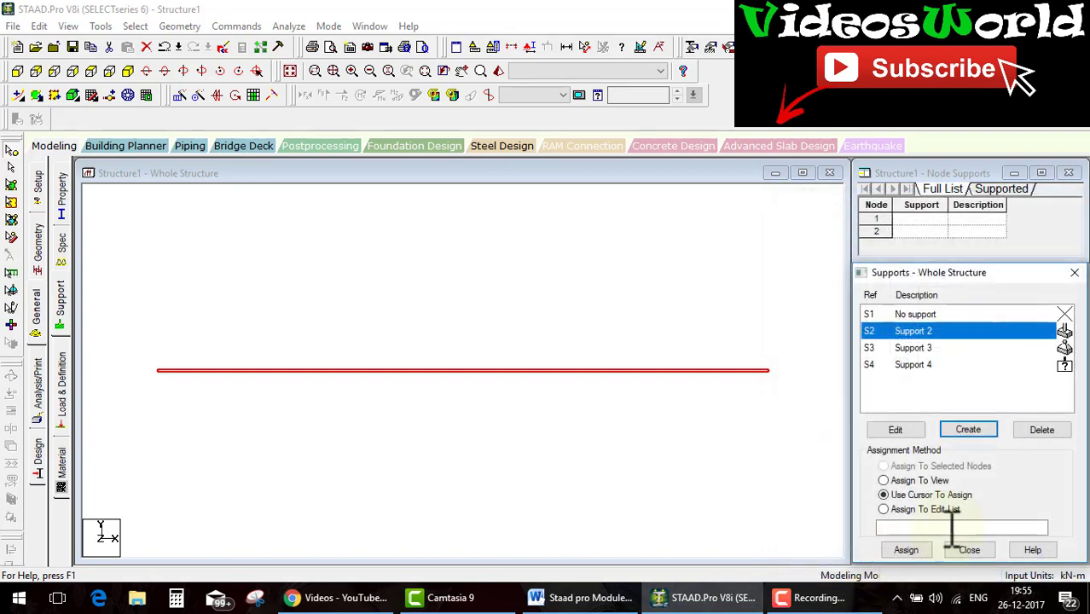
- Assign fixed support S2 to node 1 at the beam's left end
{"action": "left_click", "coordinate": [929, 313]}
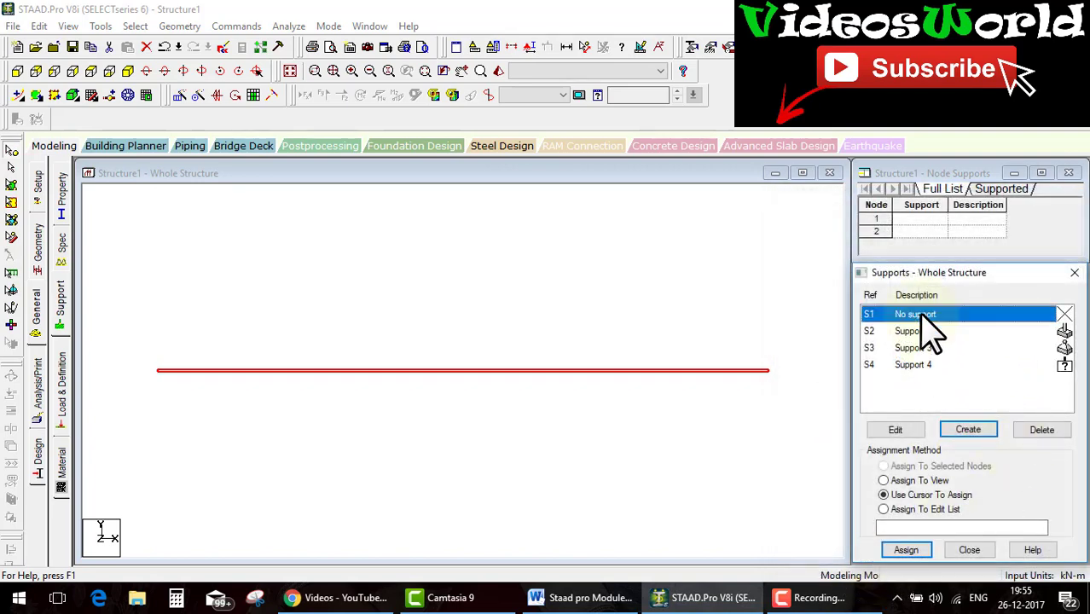
{"action": "left_click", "coordinate": [906, 333]}
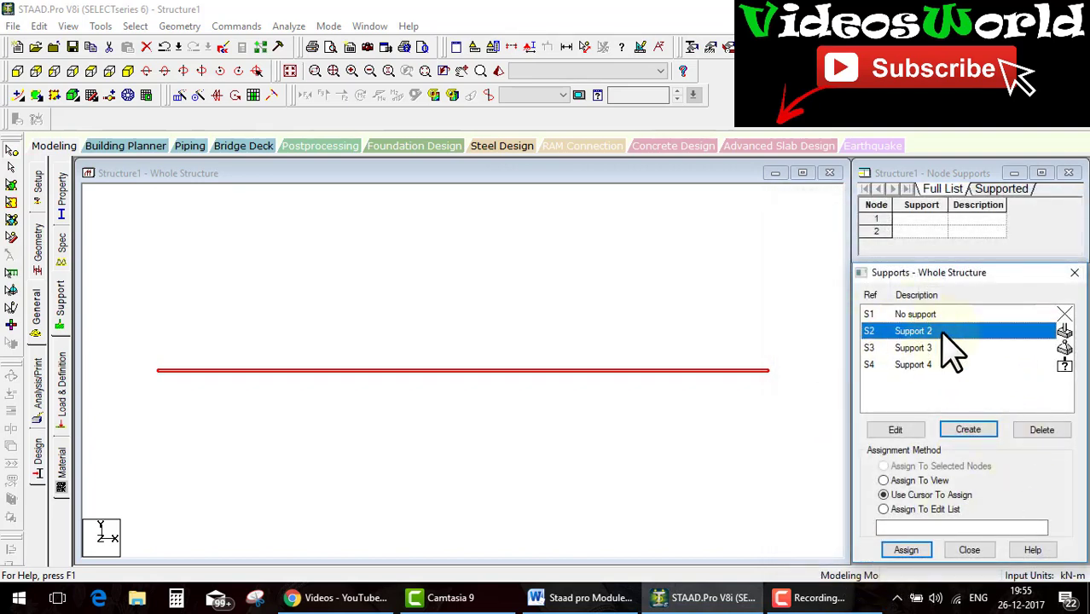
{"action": "left_click", "coordinate": [157, 371]}
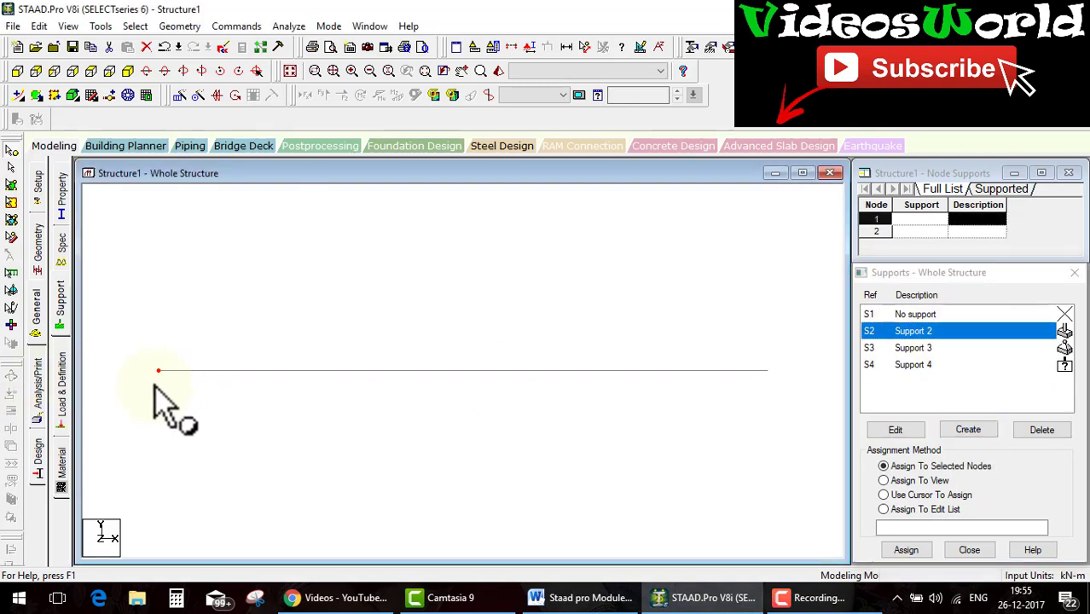
{"action": "left_click", "coordinate": [157, 385]}
{"action": "left_click", "coordinate": [906, 550]}
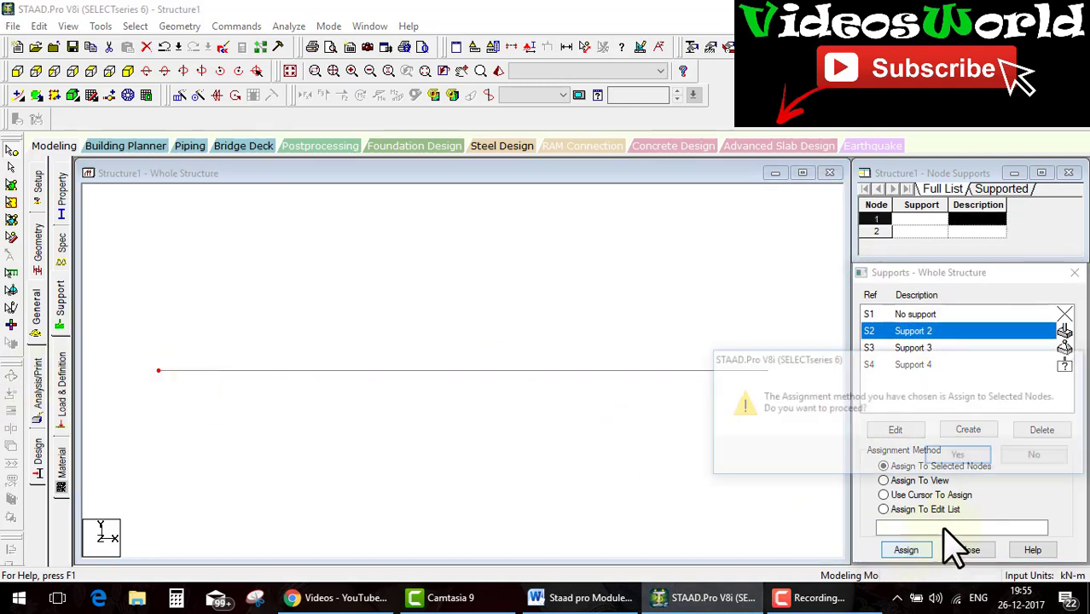
{"action": "left_click", "coordinate": [906, 454]}
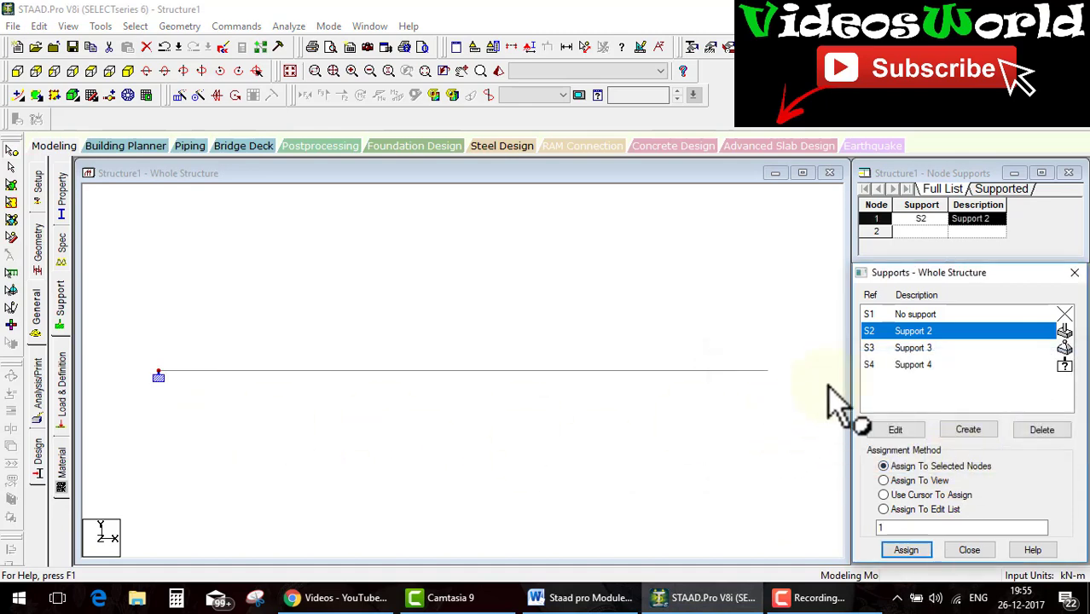
- Assign pinned support S3 to node 2, close the panel and select the beam
{"action": "left_click", "coordinate": [897, 360]}
{"action": "left_click", "coordinate": [897, 347]}
{"action": "left_click", "coordinate": [766, 370]}
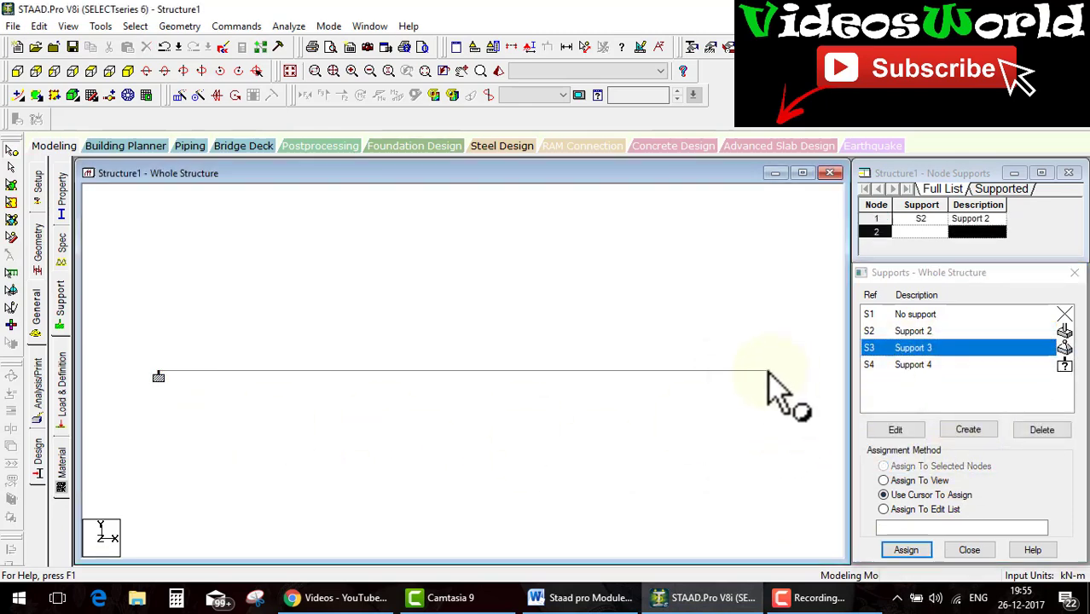
{"action": "left_click", "coordinate": [906, 550]}
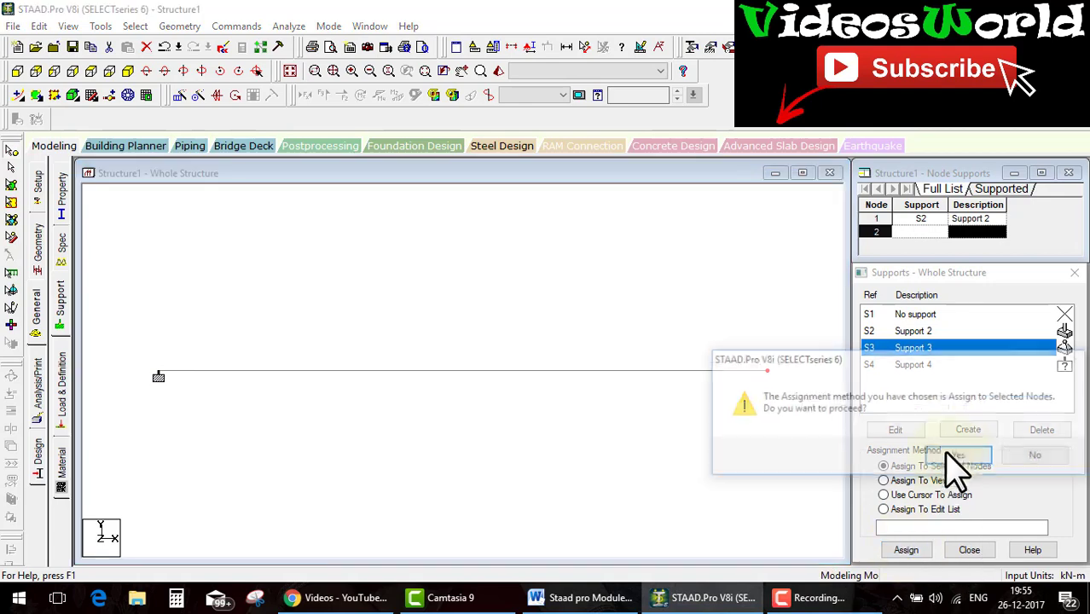
{"action": "left_click", "coordinate": [955, 457]}
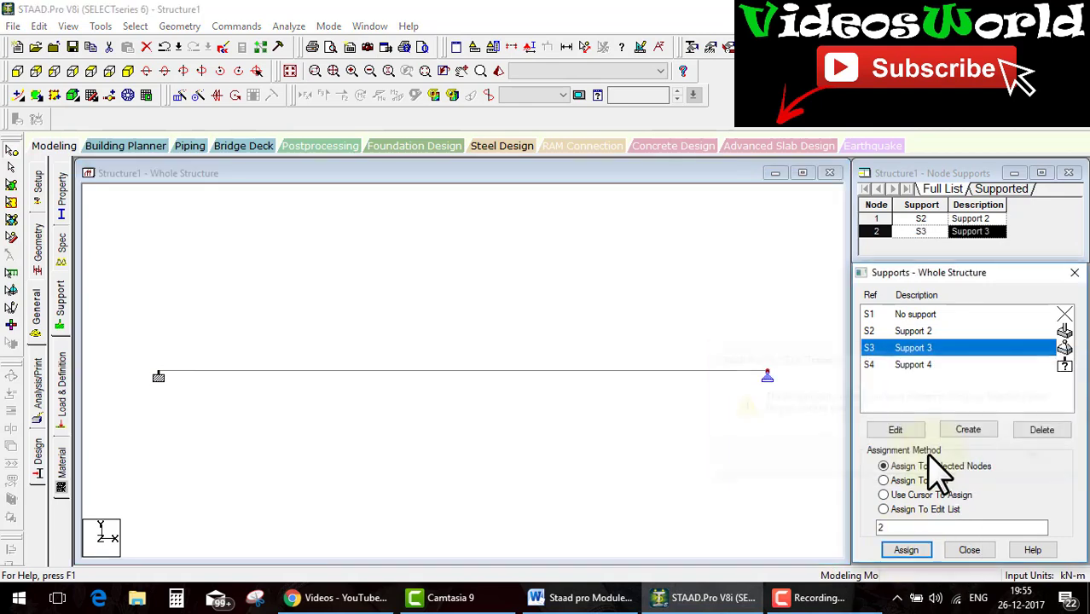
{"action": "left_click", "coordinate": [554, 460]}
{"action": "left_click", "coordinate": [546, 372]}
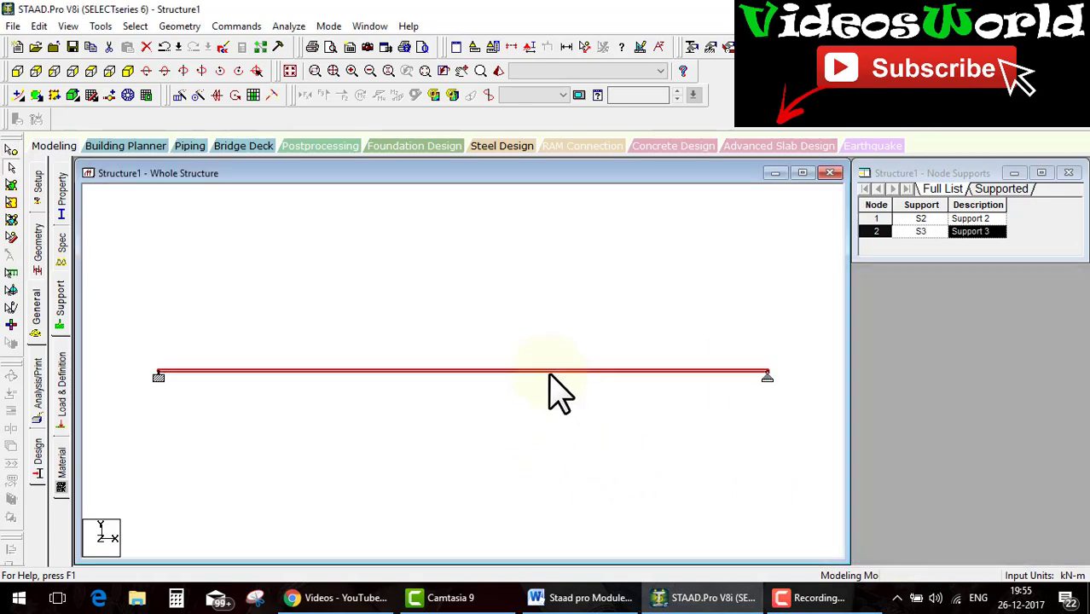
- Insert node 3 at the midpoint of beam 1
{"action": "right_click", "coordinate": [548, 373]}
{"action": "left_click", "coordinate": [585, 306]}
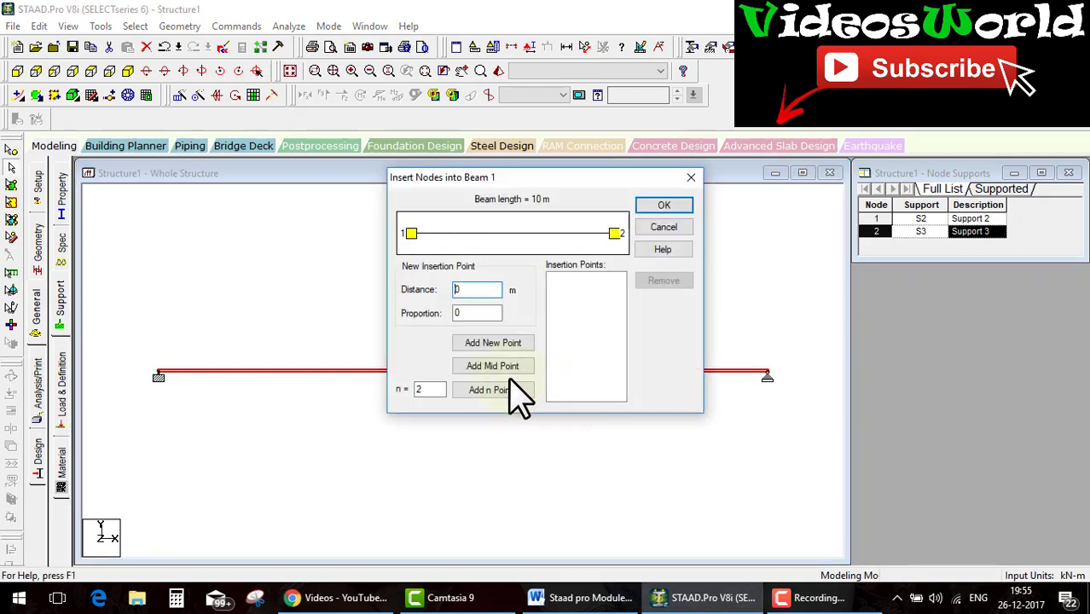
{"action": "left_click", "coordinate": [509, 366]}
{"action": "left_click", "coordinate": [663, 205]}
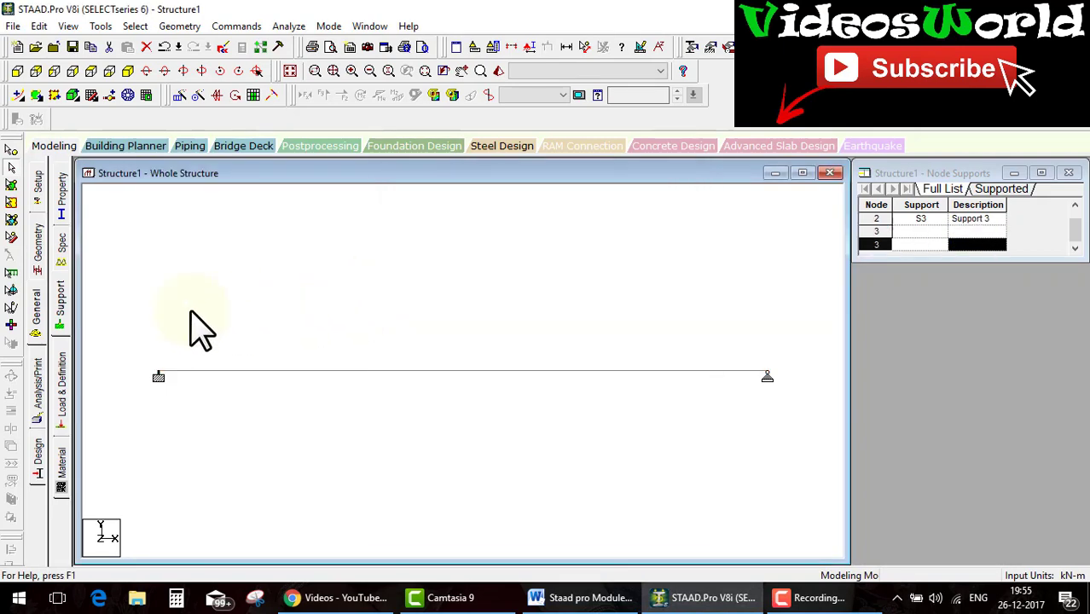
- Assign support S4 to the new midspan node 3
{"action": "left_click", "coordinate": [63, 308]}
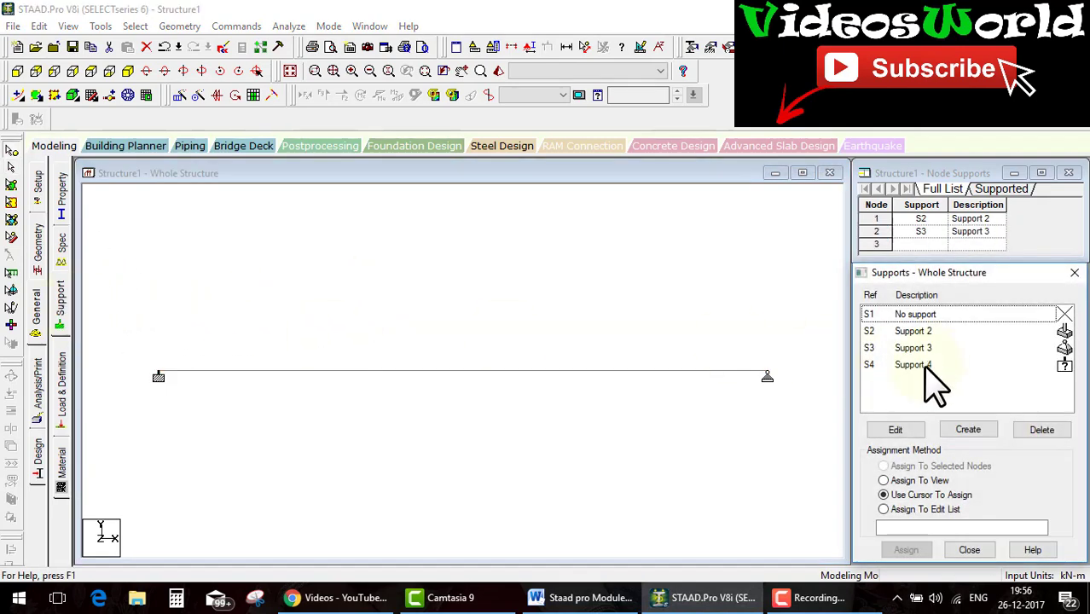
{"action": "left_click", "coordinate": [925, 365]}
{"action": "left_click_drag", "start_coordinate": [412, 330], "coordinate": [617, 476]}
{"action": "left_click", "coordinate": [906, 550]}
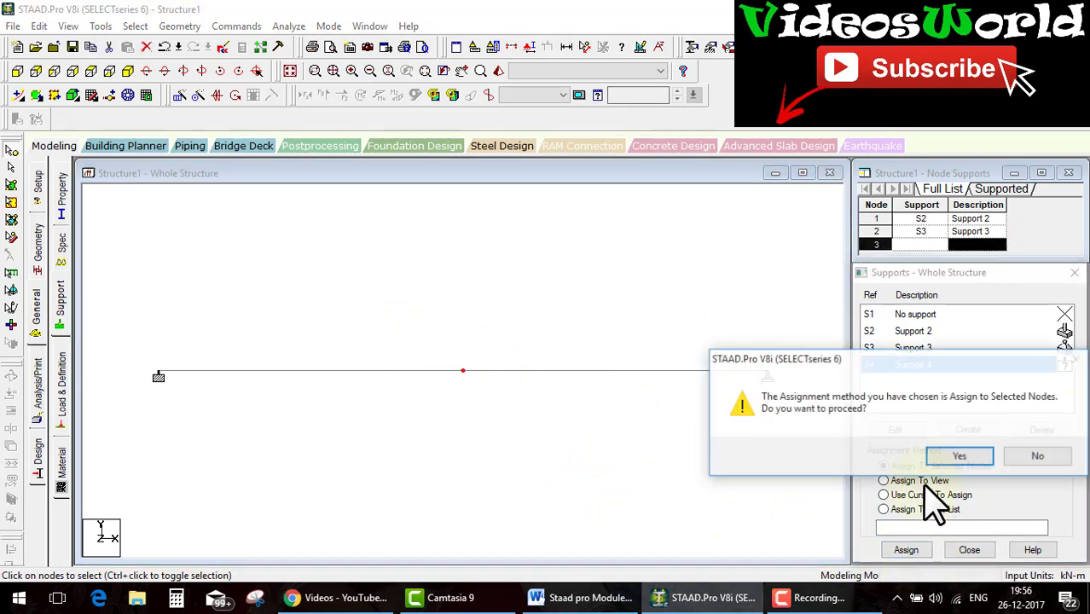
{"action": "left_click", "coordinate": [957, 456]}
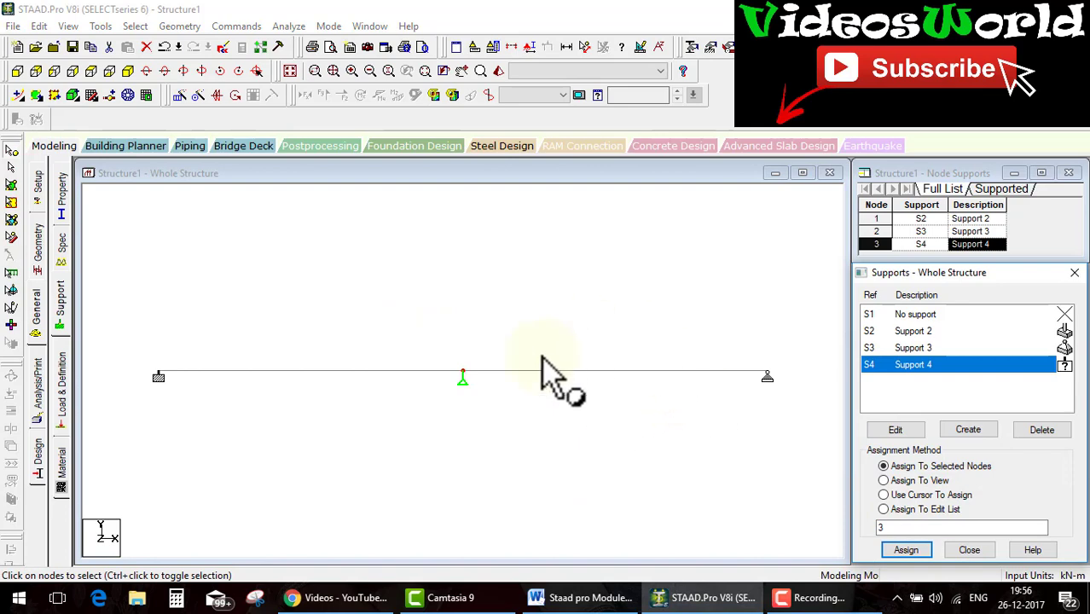
{"action": "left_click", "coordinate": [895, 429]}
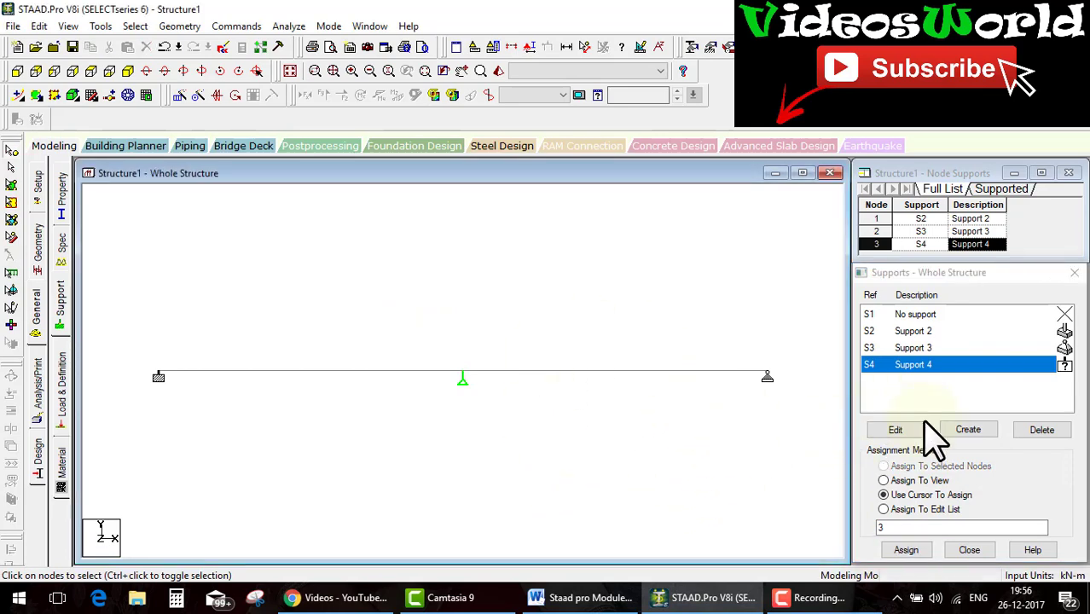
{"action": "left_click", "coordinate": [924, 541]}
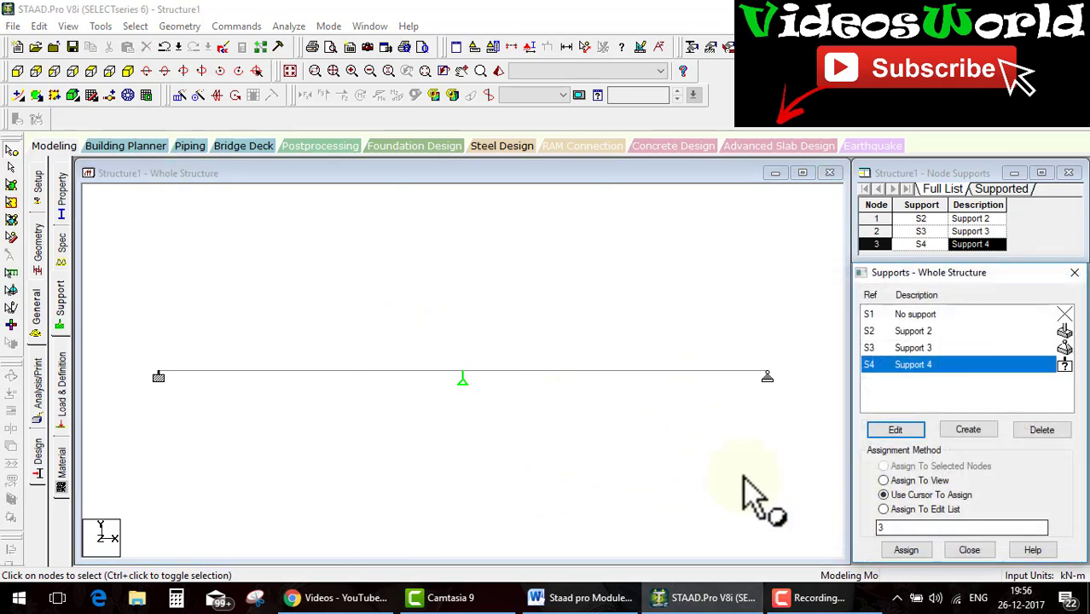
{"action": "left_click", "coordinate": [589, 597]}
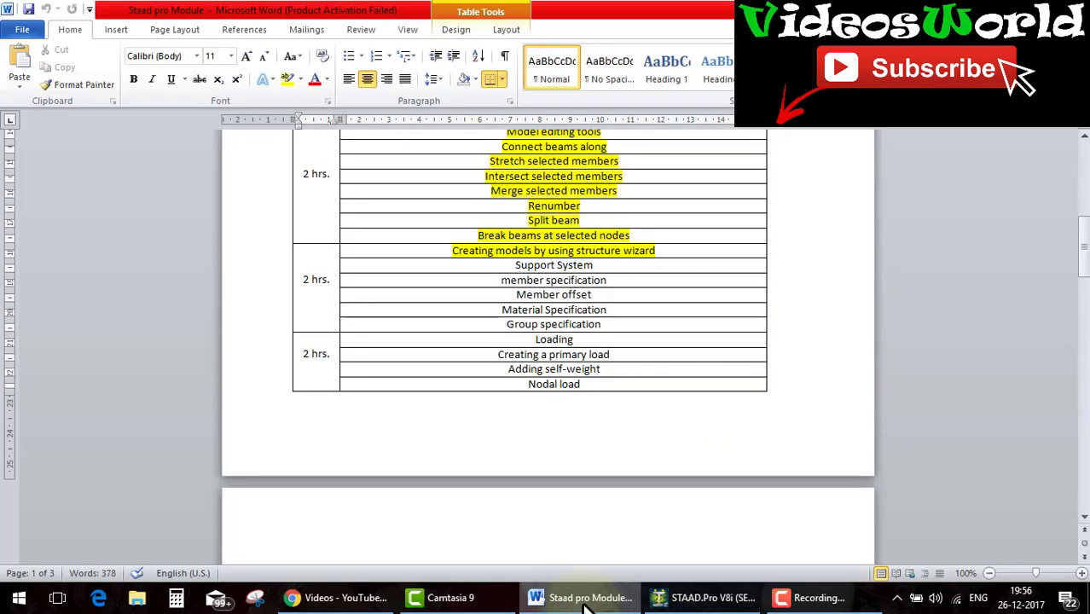
- Select 'member specification' in the Word course outline, then return to STAAD.Pro
{"action": "left_click", "coordinate": [586, 601]}
{"action": "left_click", "coordinate": [585, 601]}
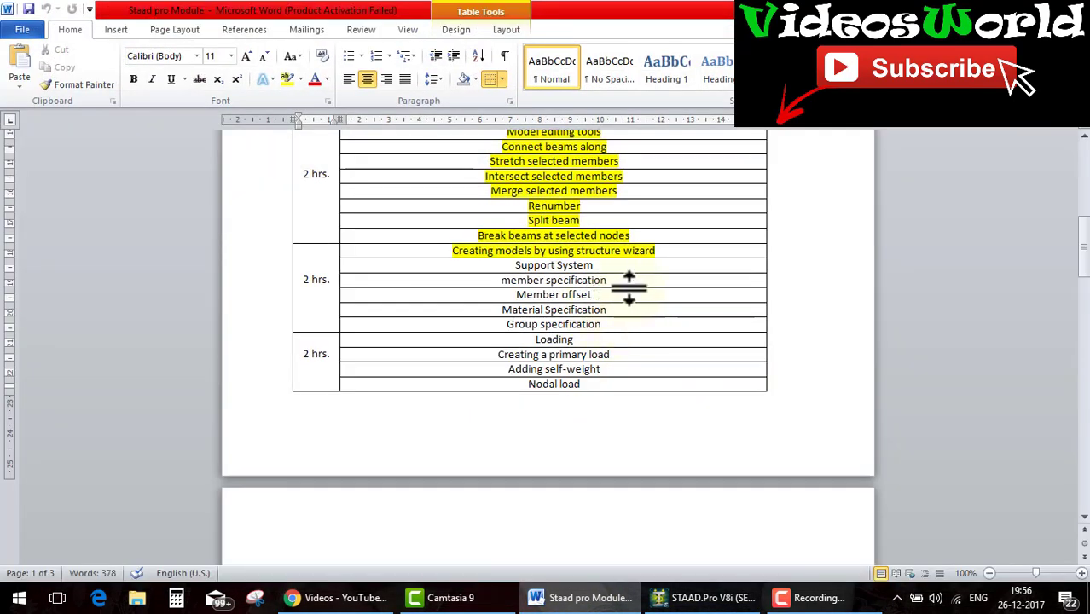
{"action": "mouse_move", "coordinate": [631, 284]}
{"action": "left_mouse_down"}
{"action": "mouse_move", "coordinate": [471, 287]}
{"action": "mouse_move", "coordinate": [494, 274]}
{"action": "left_mouse_up"}
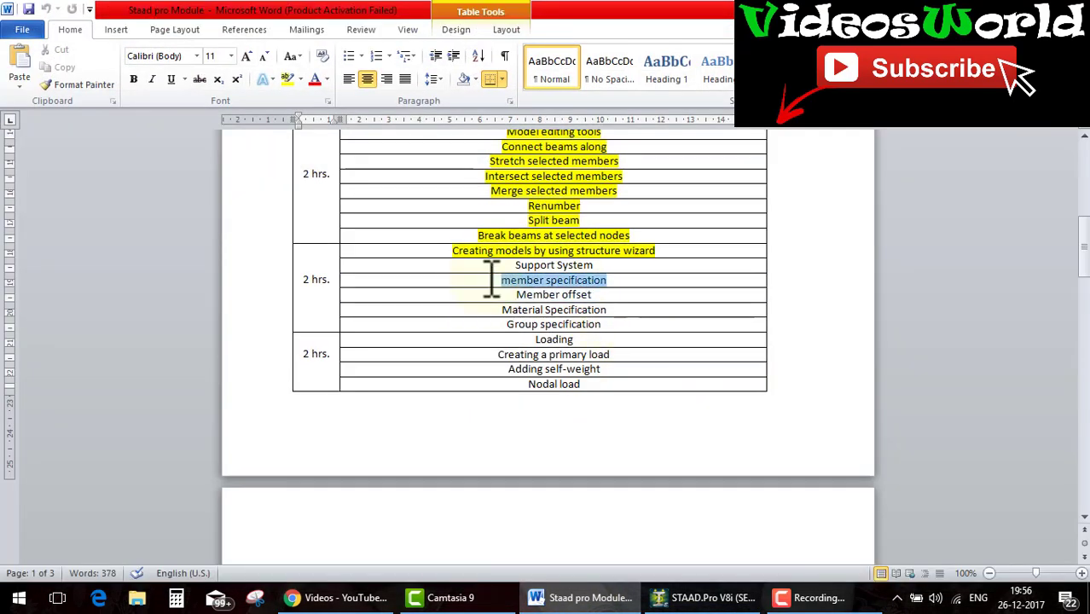
{"action": "left_click", "coordinate": [609, 601]}
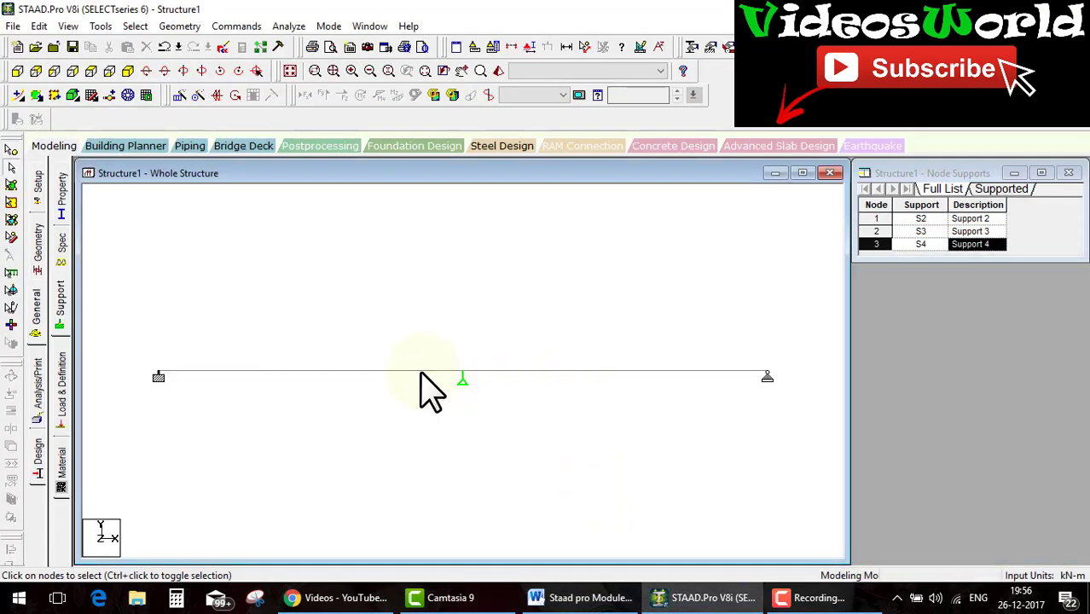
- Select the left member and browse the Job, Geometry and Plate pages
{"action": "left_click", "coordinate": [423, 372]}
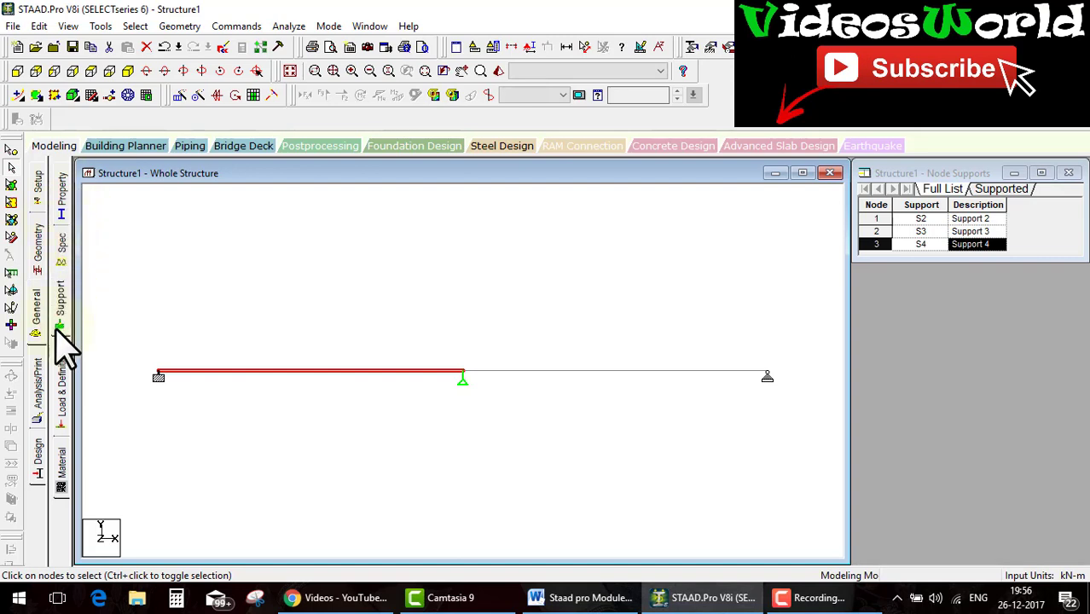
{"action": "left_click", "coordinate": [60, 443]}
{"action": "left_click", "coordinate": [36, 196]}
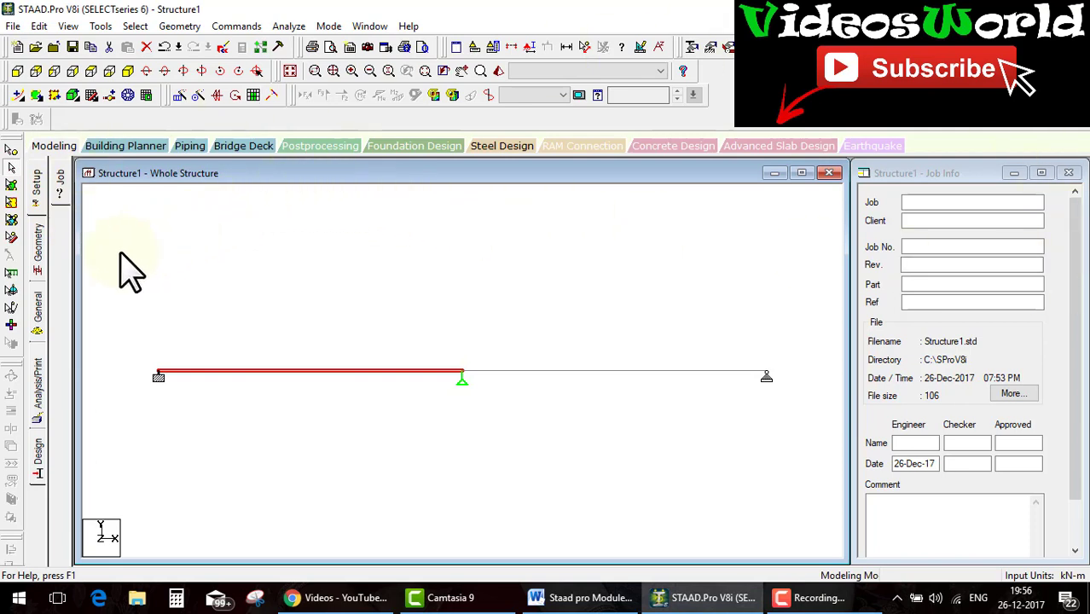
{"action": "left_click", "coordinate": [38, 248]}
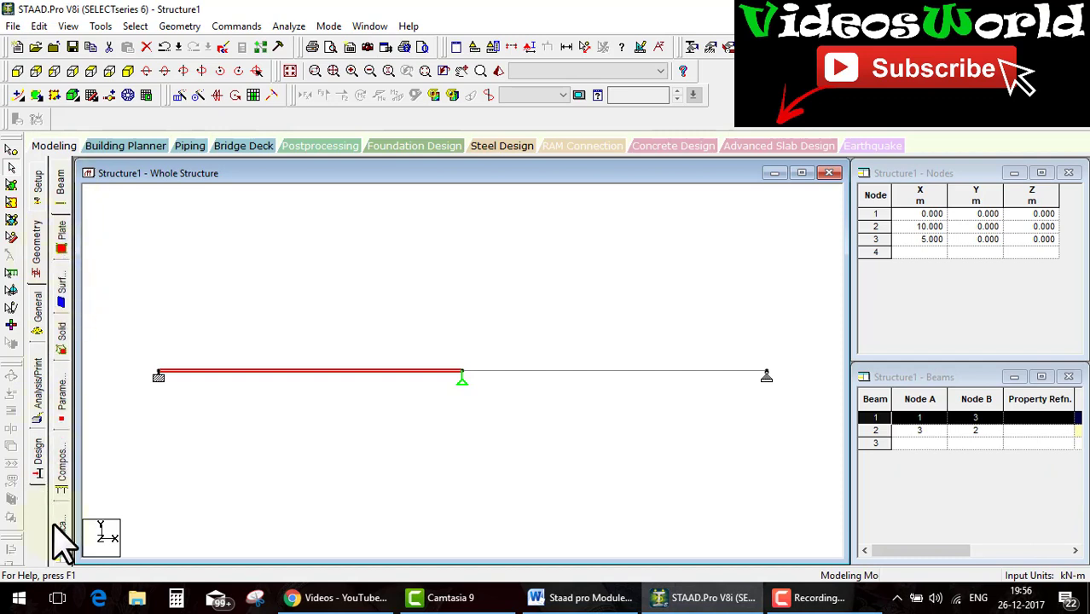
{"action": "left_click", "coordinate": [58, 232]}
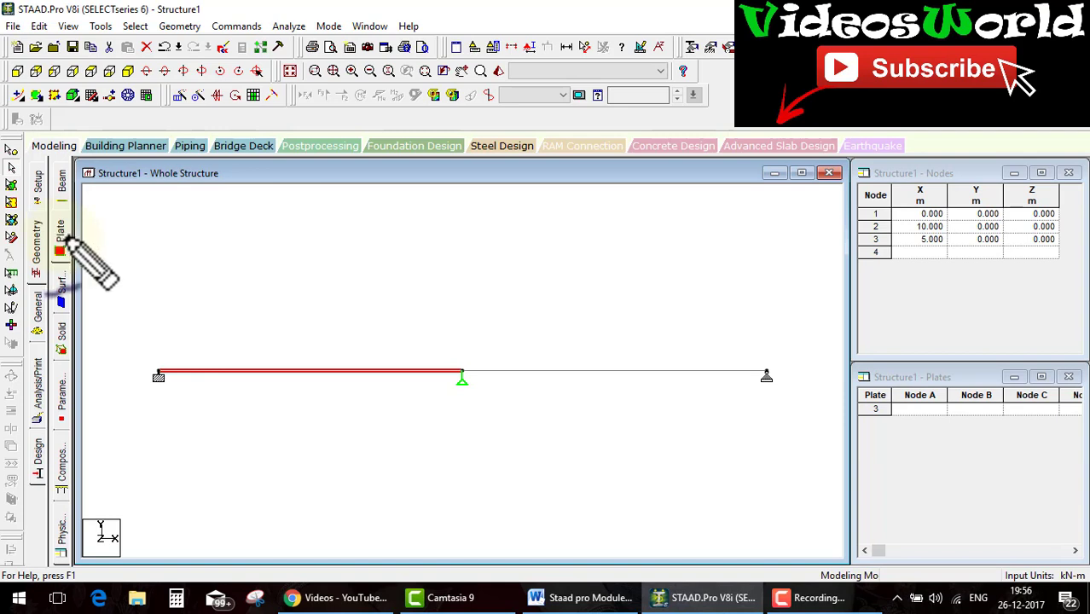
{"action": "mouse_move", "coordinate": [69, 239]}
{"action": "left_mouse_down"}
{"action": "mouse_move", "coordinate": [604, 137]}
{"action": "mouse_move", "coordinate": [853, 238]}
{"action": "left_mouse_up"}
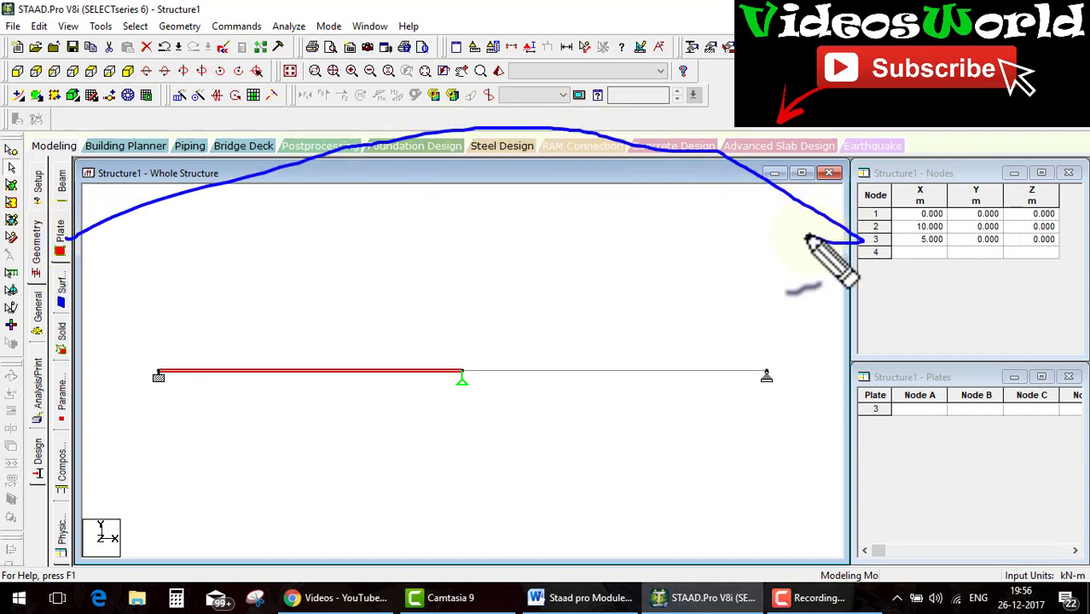
{"action": "left_click_drag", "start_coordinate": [555, 363], "coordinate": [597, 358]}
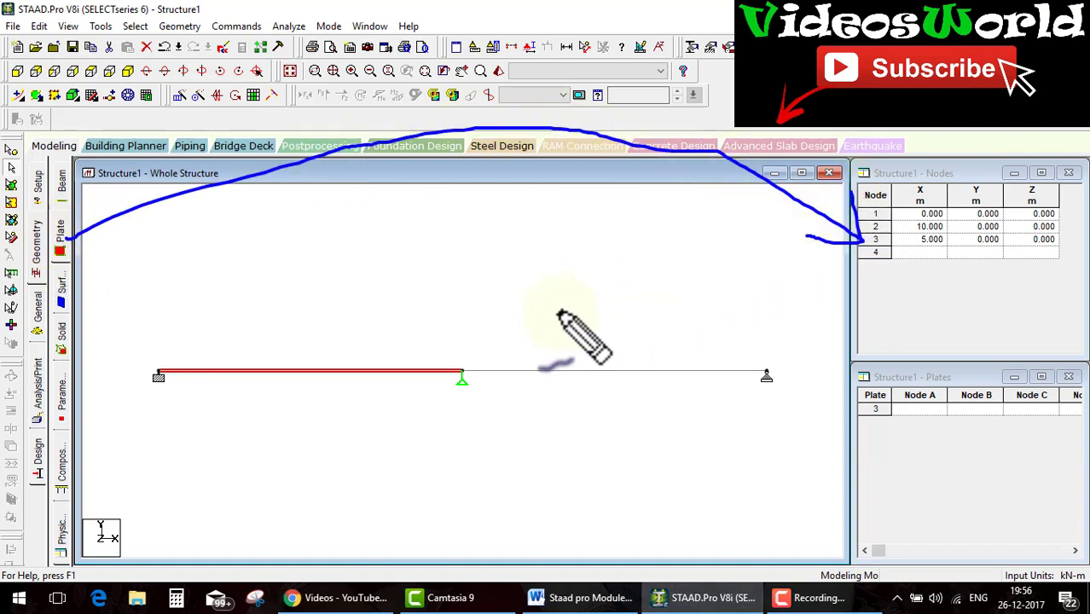
{"action": "key", "text": "Escape"}
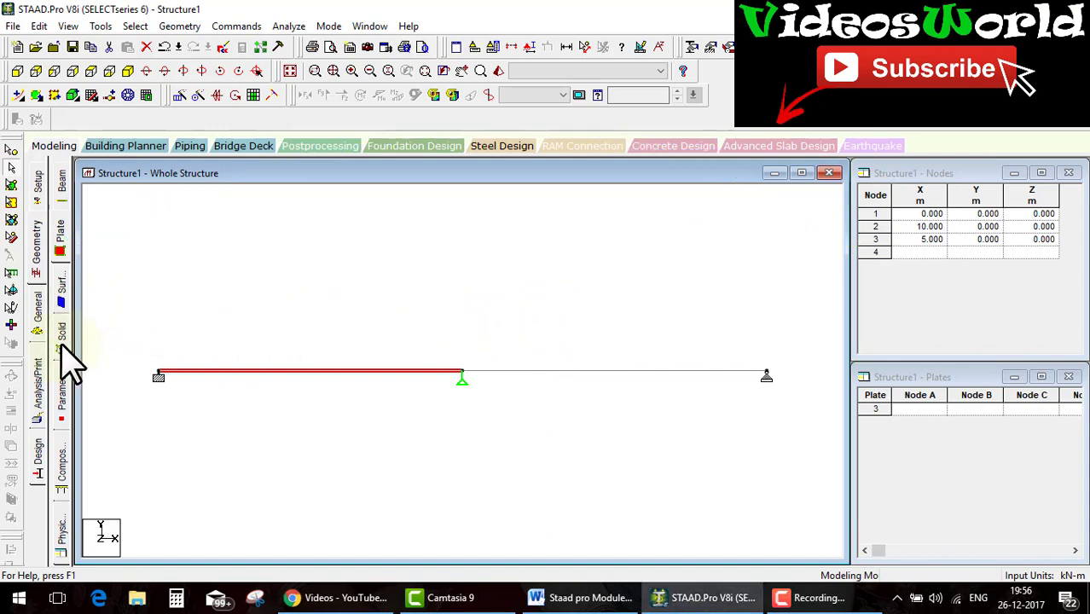
- Browse the Solid and Property pages, ending on the Support page listing S2, S3, S4
{"action": "left_click", "coordinate": [62, 339]}
{"action": "left_click_drag", "start_coordinate": [66, 338], "coordinate": [847, 219]}
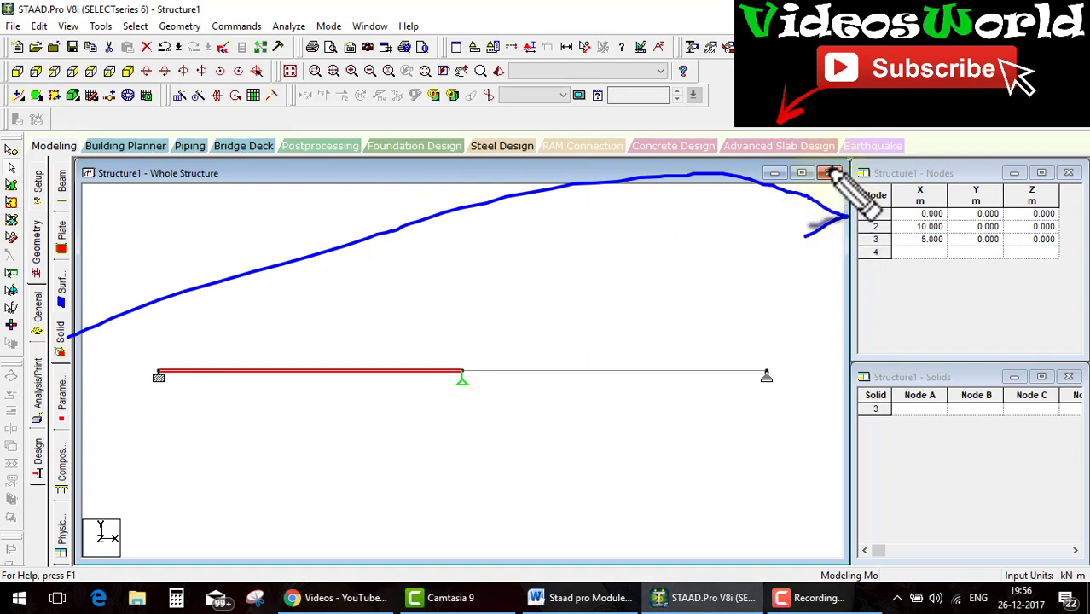
{"action": "key", "text": "Escape"}
{"action": "left_click", "coordinate": [40, 317]}
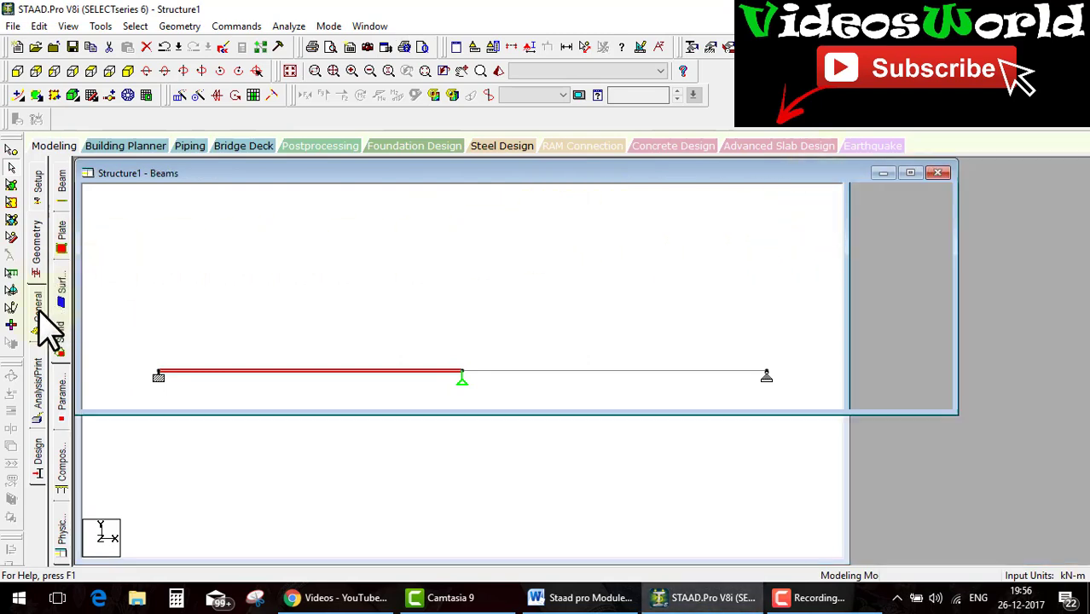
{"action": "left_click", "coordinate": [61, 312]}
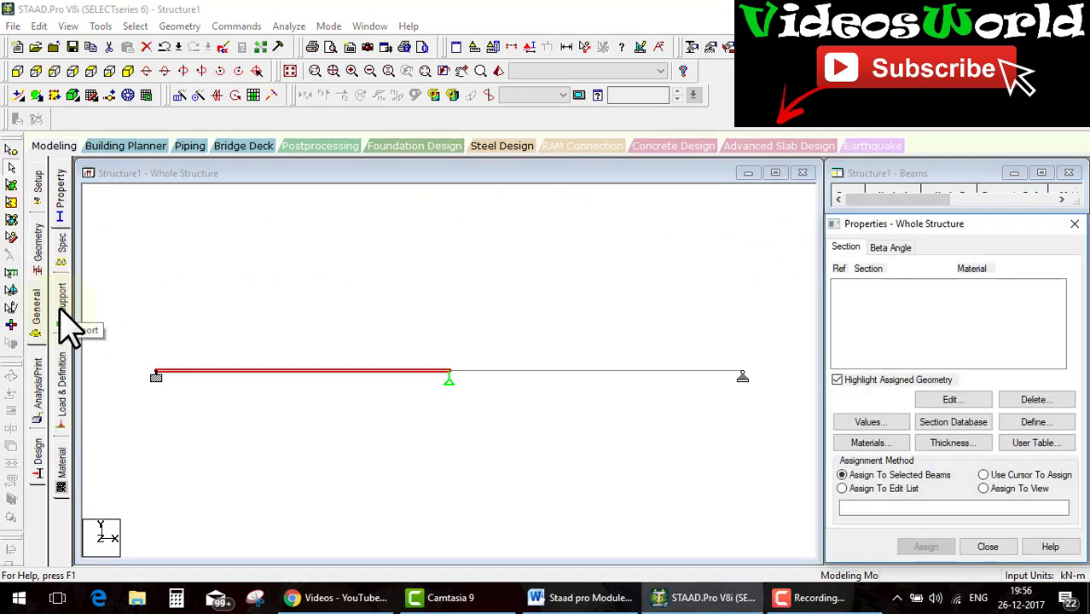
{"action": "left_click_drag", "start_coordinate": [70, 309], "coordinate": [832, 249]}
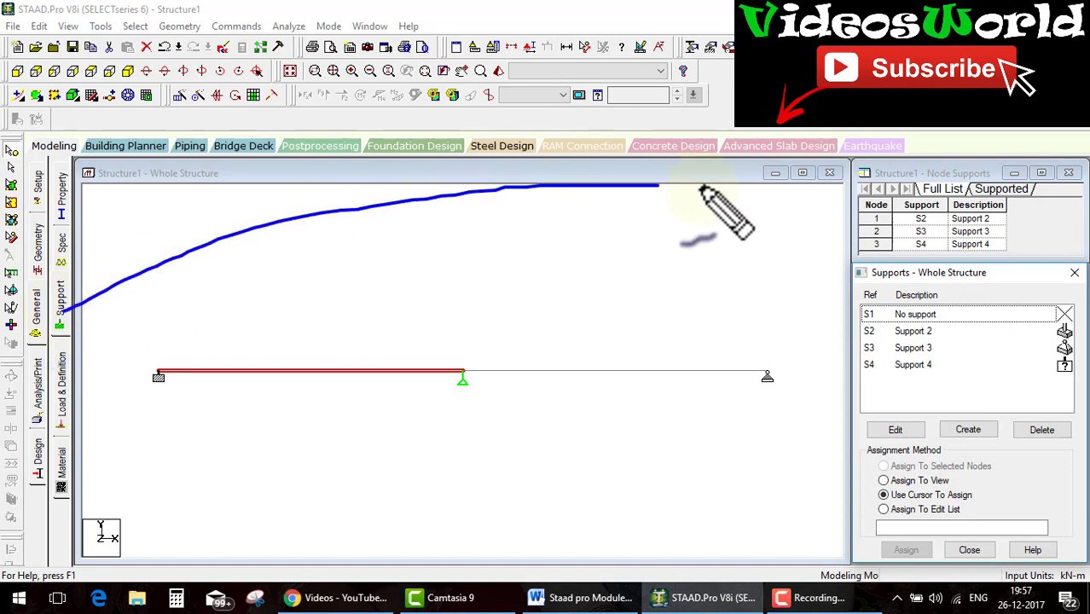
{"action": "key", "text": "Escape"}
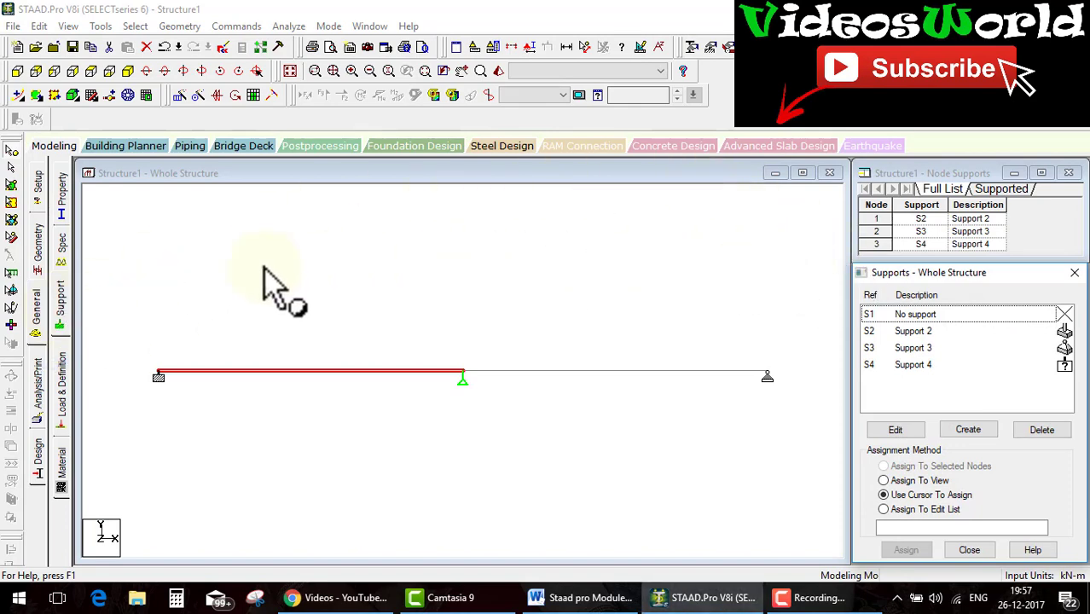
- Open the Spec page and review the Beam member specification options without adding any
{"action": "left_click", "coordinate": [61, 248]}
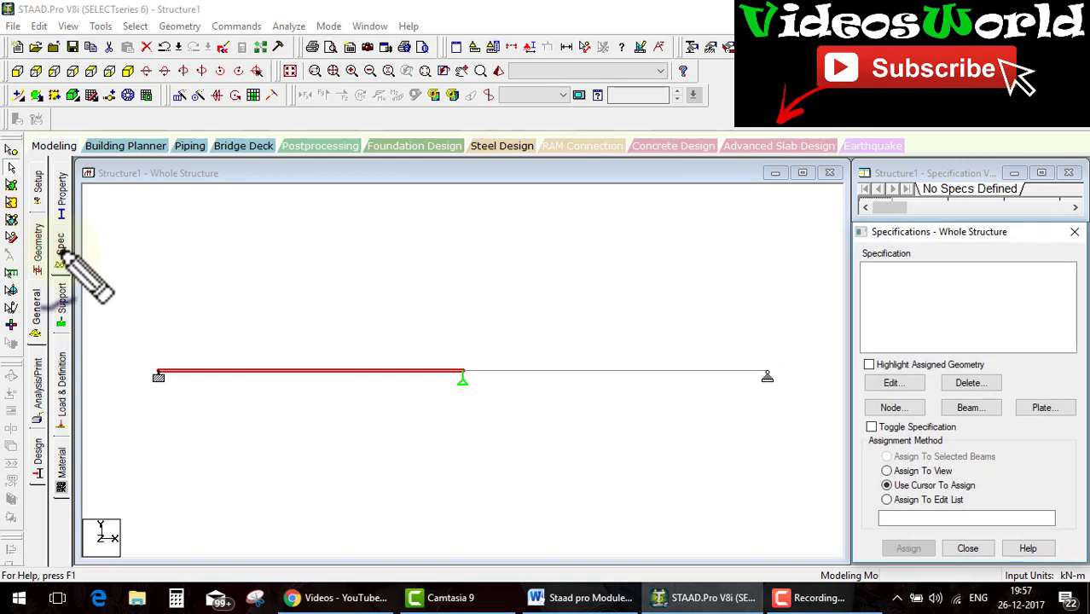
{"action": "mouse_move", "coordinate": [61, 251]}
{"action": "left_mouse_down"}
{"action": "mouse_move", "coordinate": [396, 147]}
{"action": "mouse_move", "coordinate": [821, 219]}
{"action": "mouse_move", "coordinate": [789, 229]}
{"action": "left_mouse_up"}
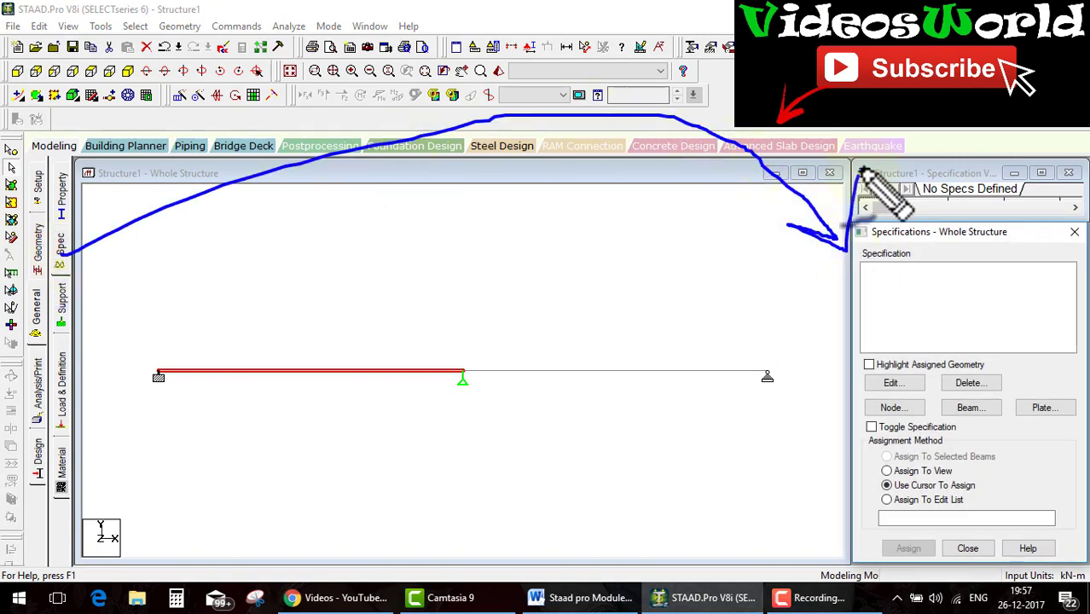
{"action": "key", "text": "Escape"}
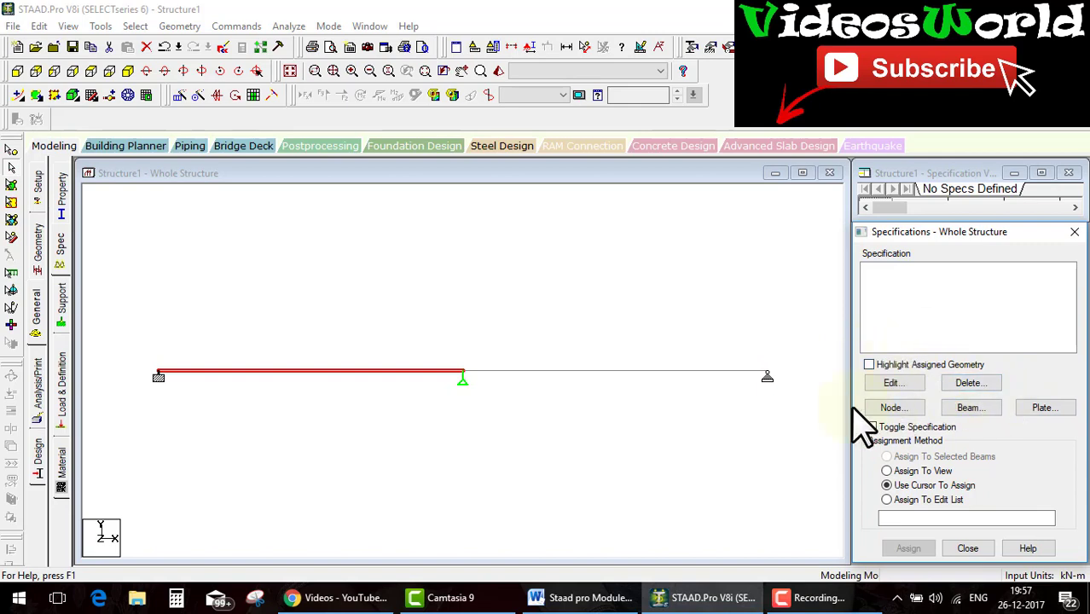
{"action": "left_click", "coordinate": [972, 410]}
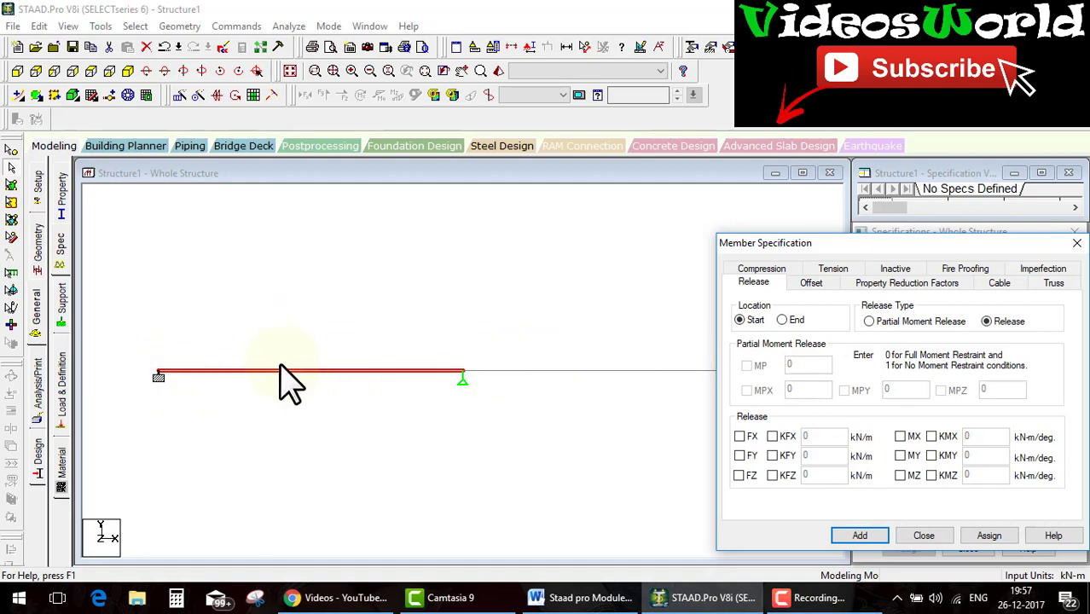
{"action": "left_click", "coordinate": [924, 536]}
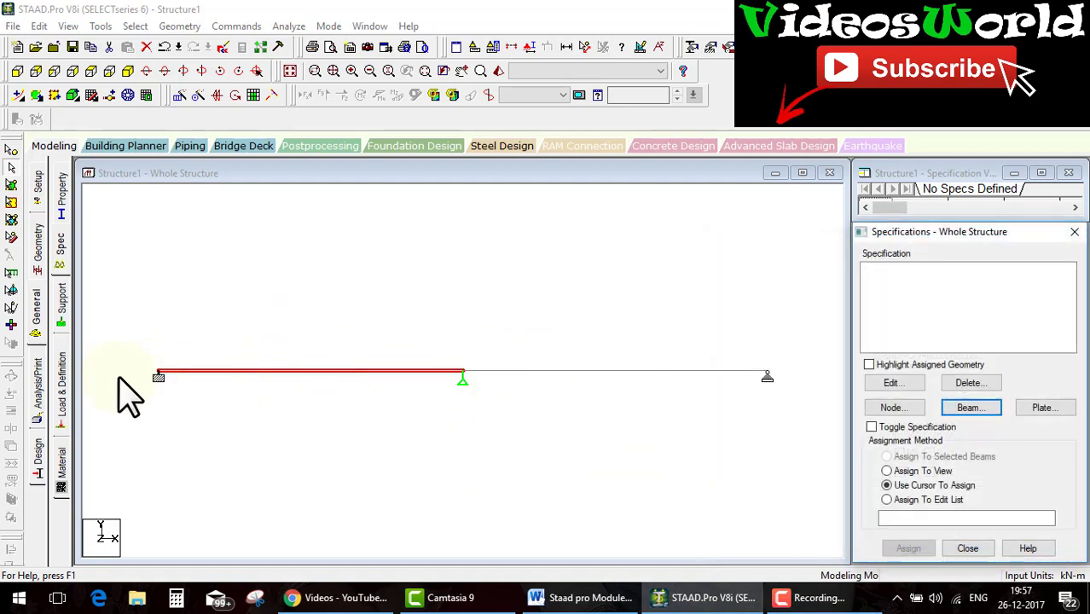
{"action": "left_click", "coordinate": [158, 376]}
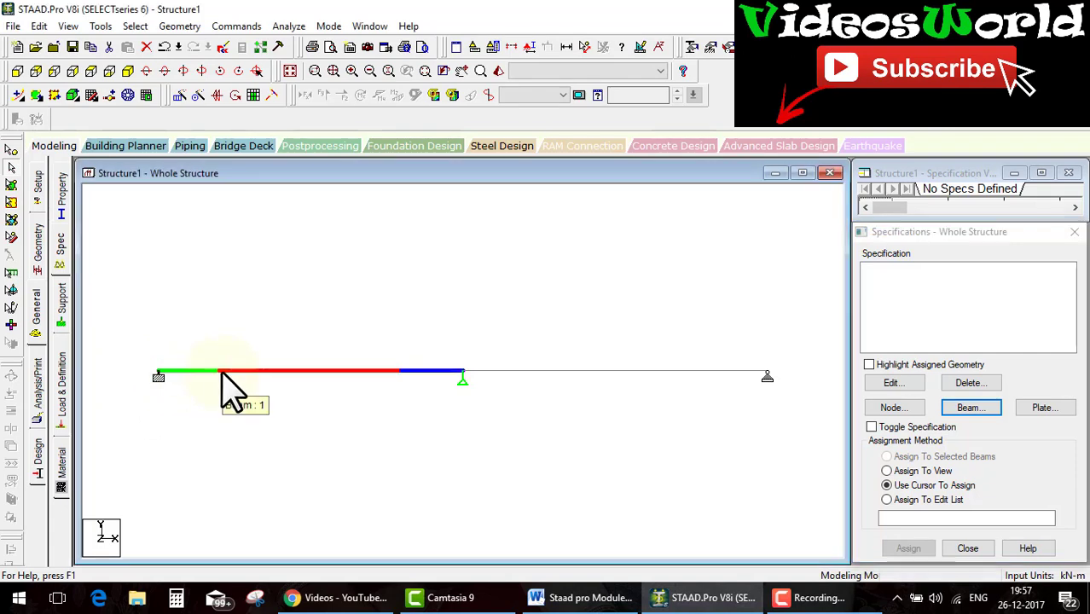
- Define a START partial moment release with MPZ, creating START MPZ 0
{"action": "left_click", "coordinate": [956, 408]}
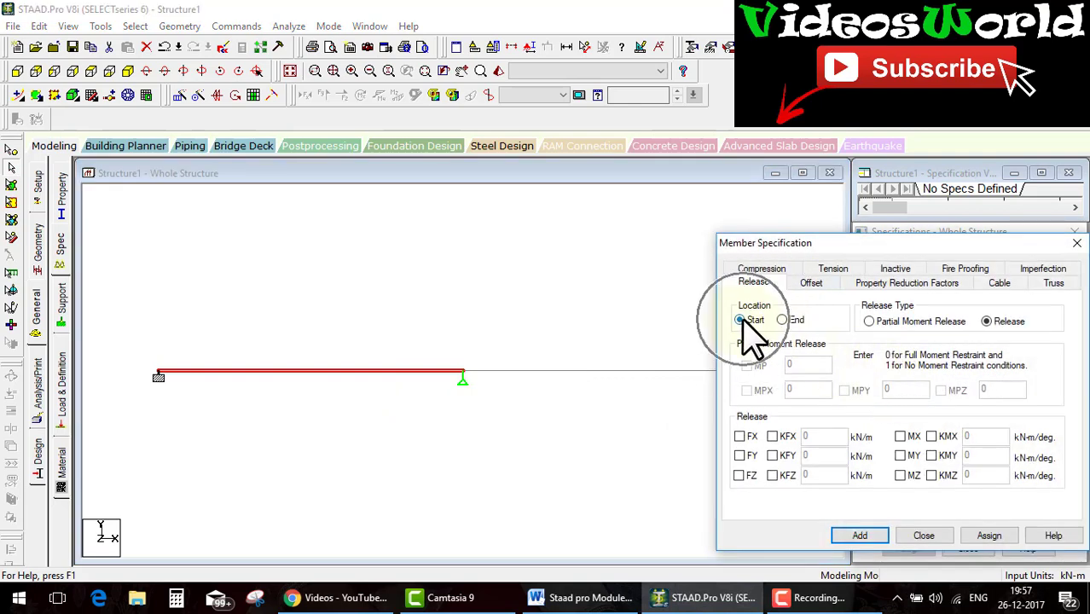
{"action": "left_click", "coordinate": [894, 321]}
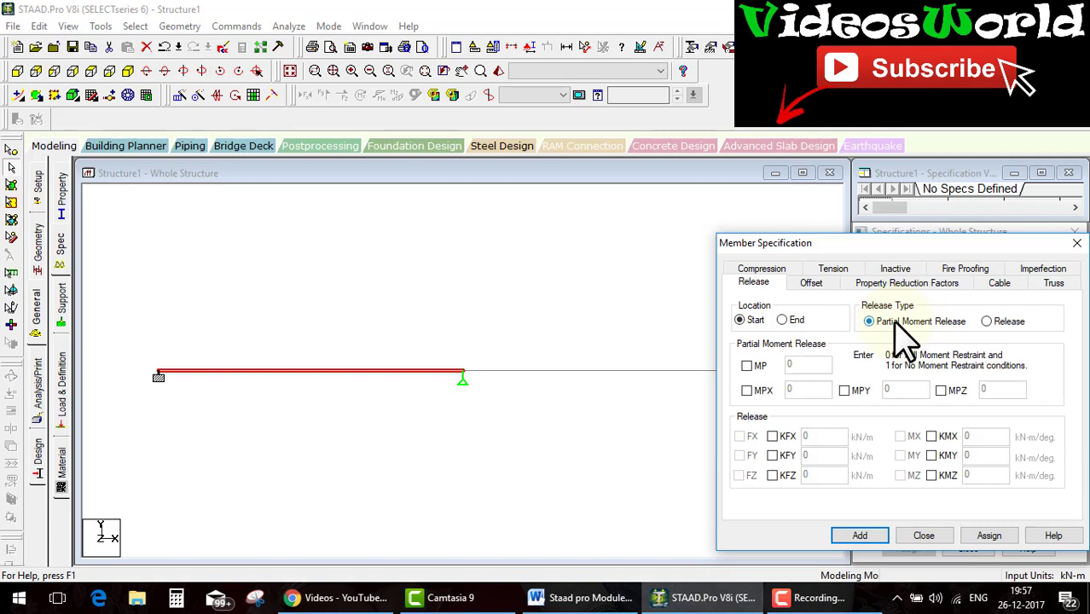
{"action": "left_click", "coordinate": [942, 391]}
{"action": "left_click", "coordinate": [860, 536]}
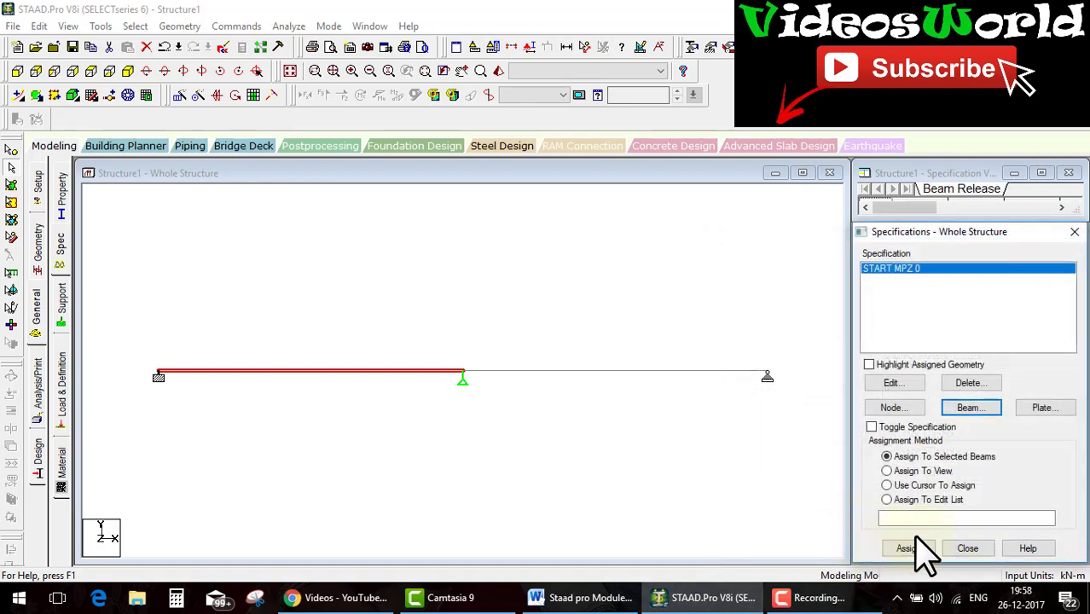
- Assign the START MPZ 0 release to beam 1
{"action": "left_click", "coordinate": [887, 485]}
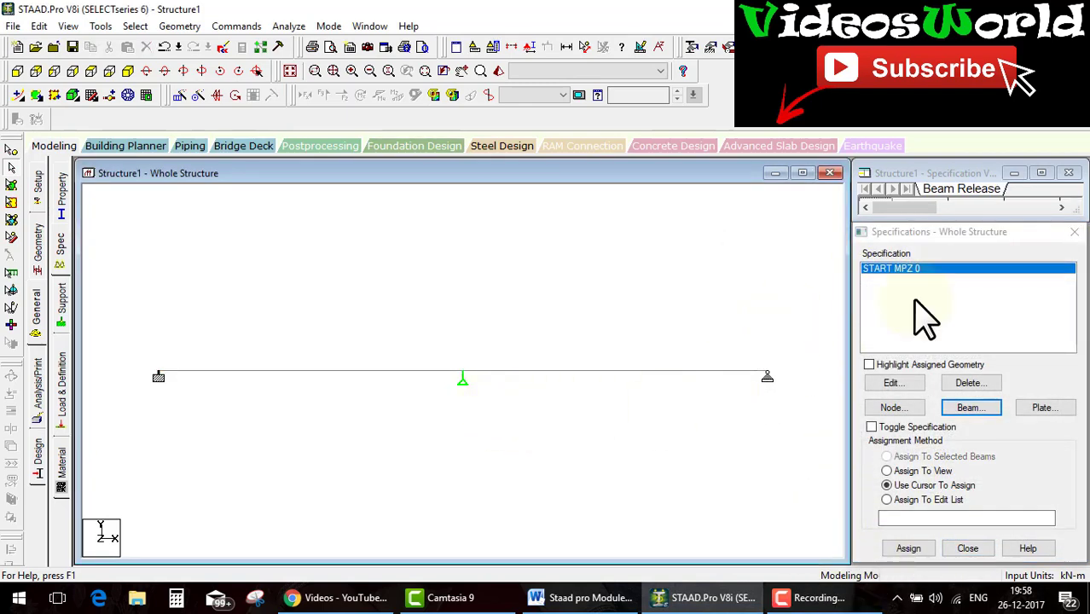
{"action": "left_click", "coordinate": [353, 372]}
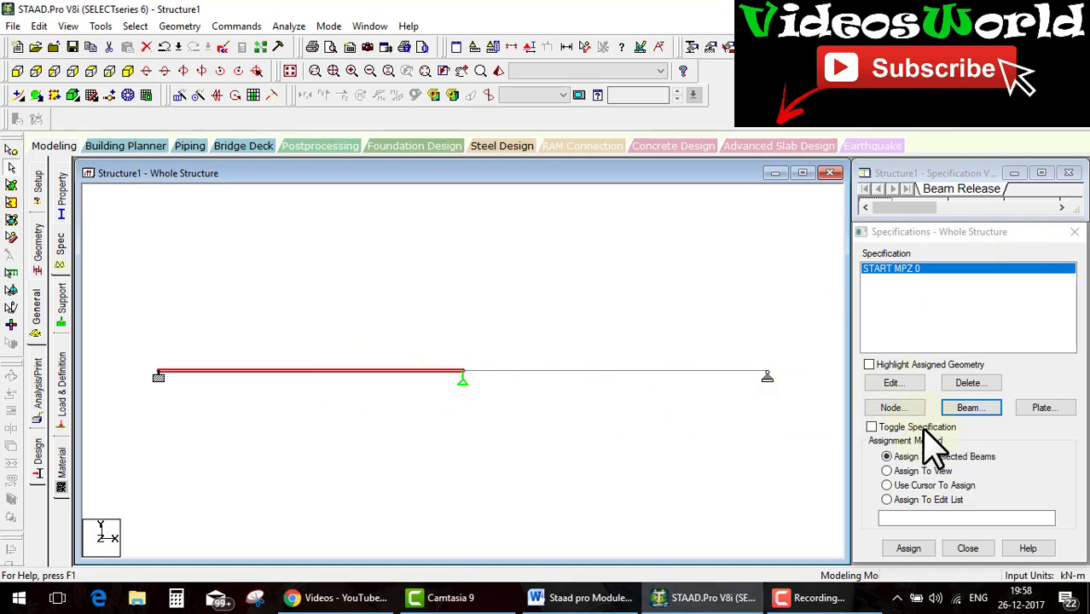
{"action": "left_click", "coordinate": [911, 549]}
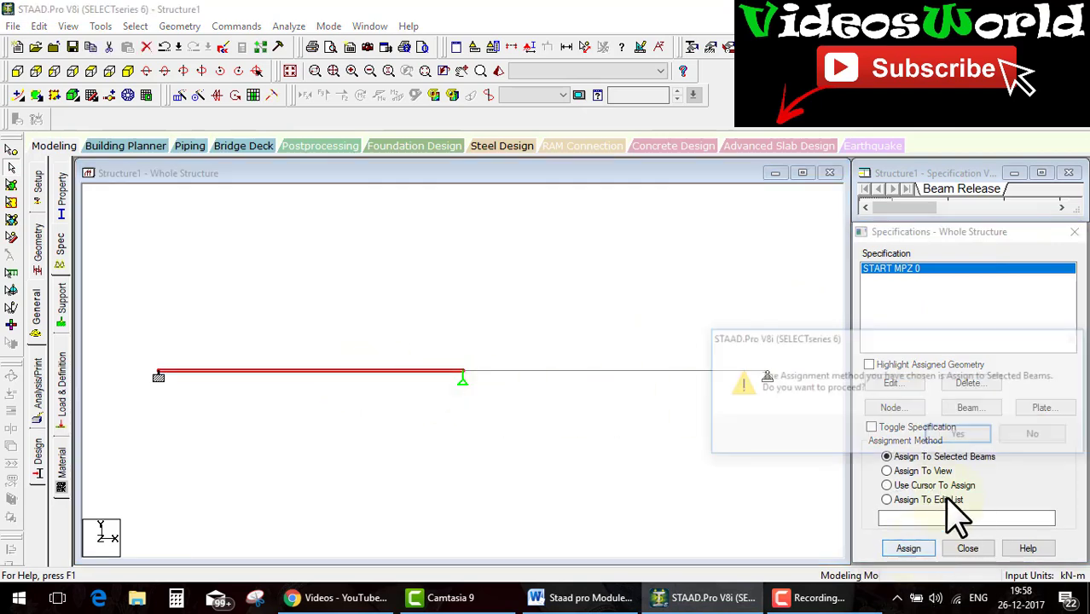
{"action": "left_click", "coordinate": [960, 434]}
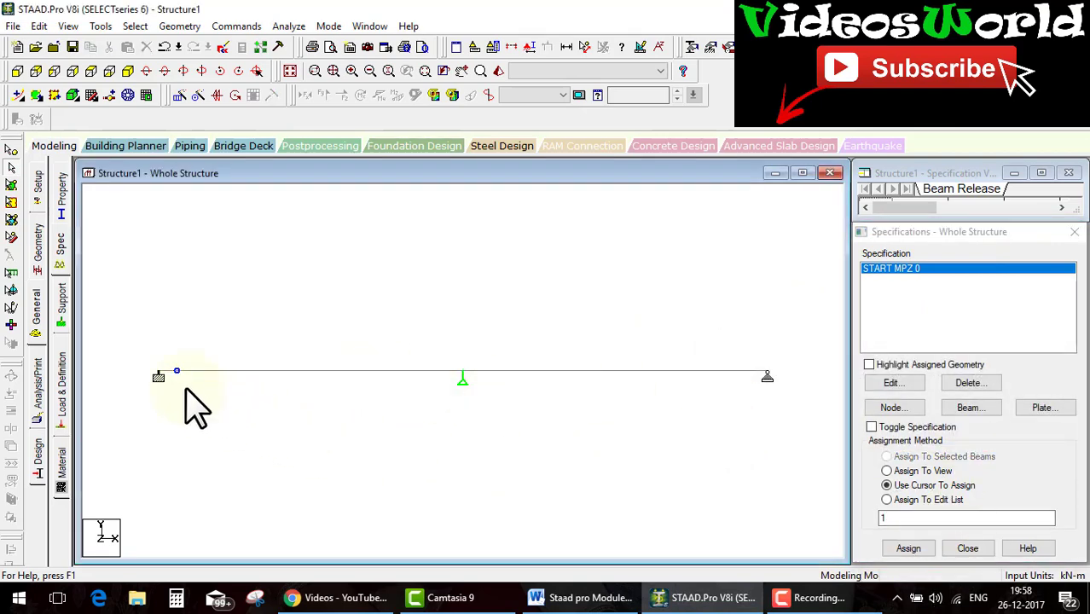
{"action": "left_click_drag", "start_coordinate": [185, 359], "coordinate": [298, 318]}
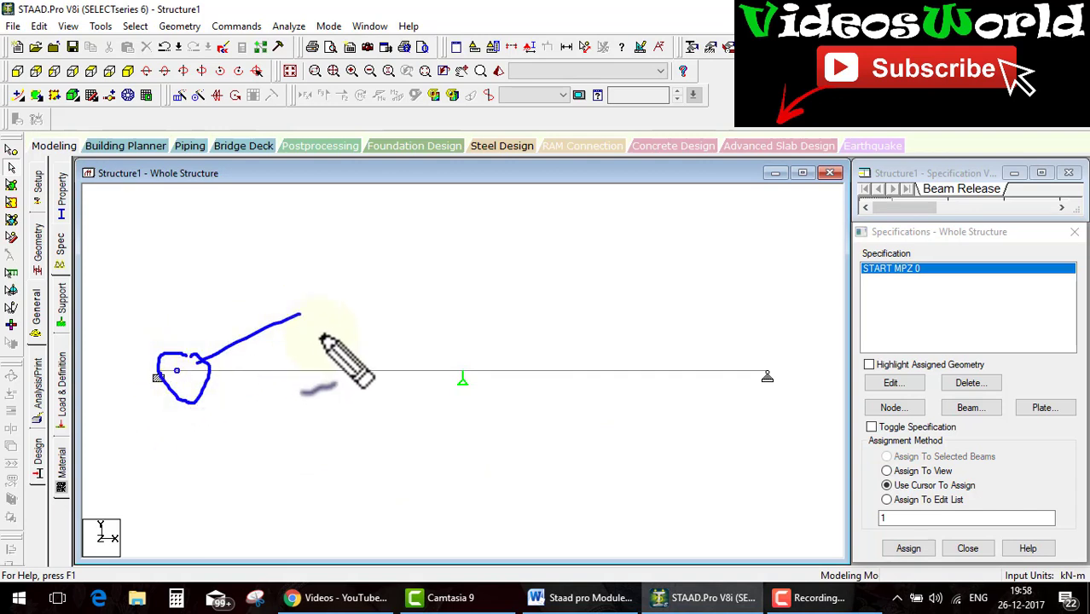
{"action": "key", "text": "Escape"}
- Open the Beam specification dialog and browse its Offset, Tension, Inactive, Fire Proofing, Imperfection and Release tabs
{"action": "left_click", "coordinate": [973, 408]}
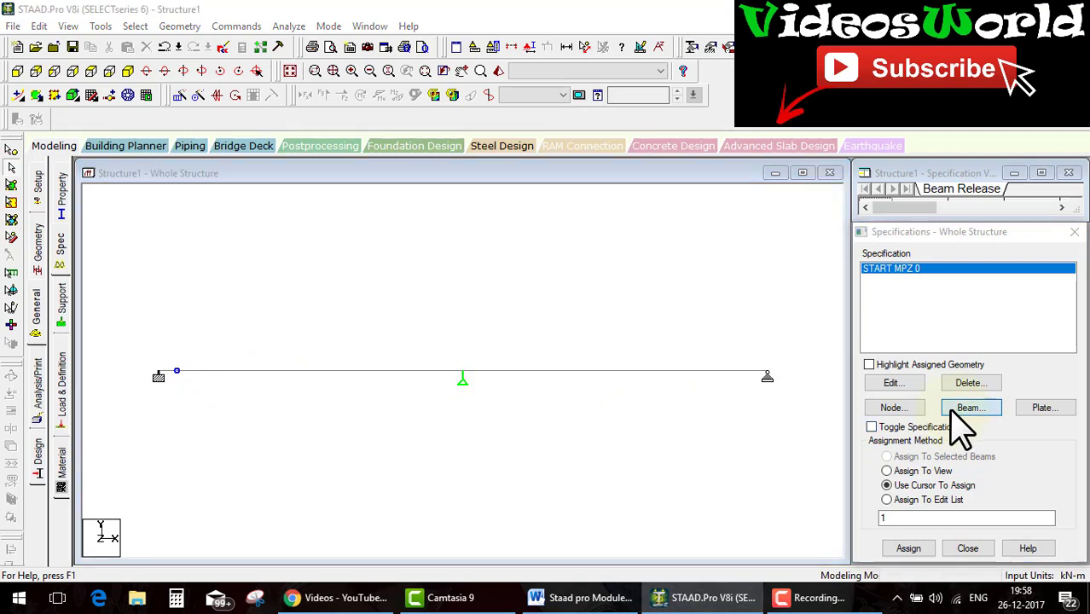
{"action": "left_click", "coordinate": [811, 283]}
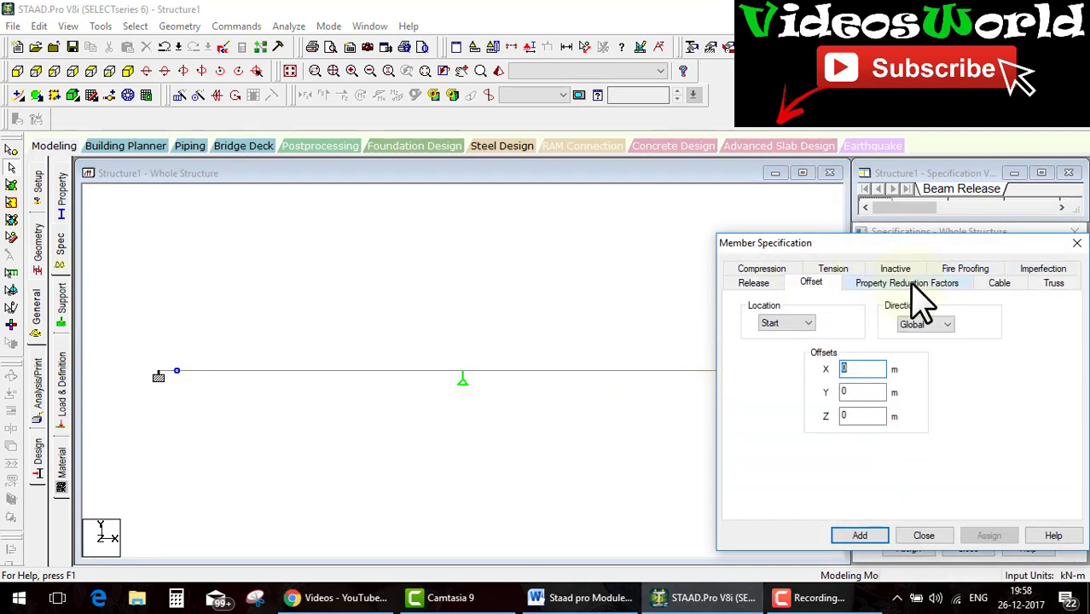
{"action": "left_click", "coordinate": [833, 268]}
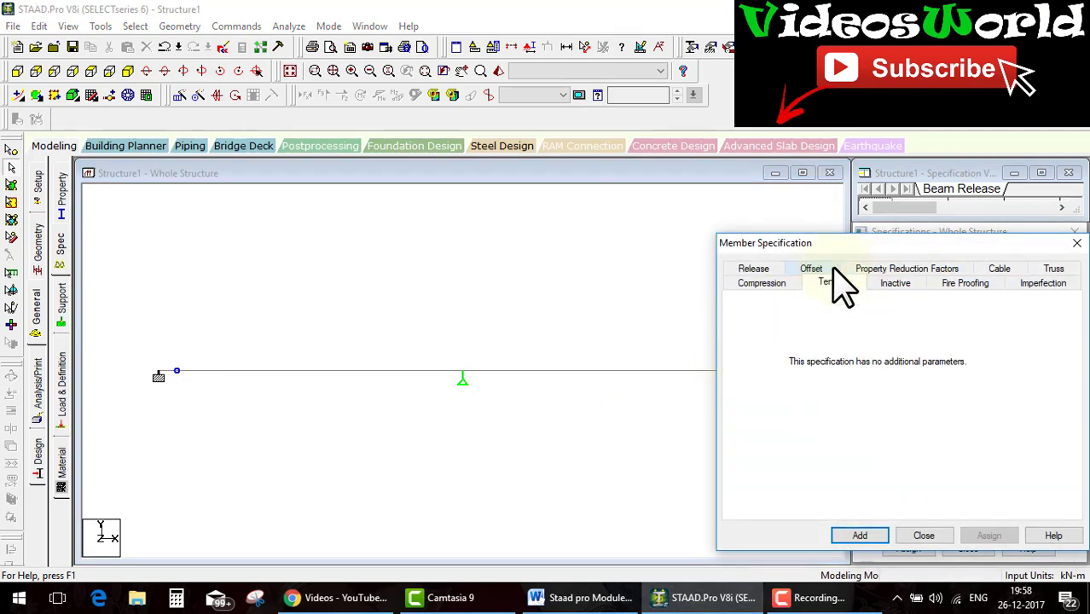
{"action": "left_click", "coordinate": [896, 283]}
{"action": "left_click", "coordinate": [965, 283]}
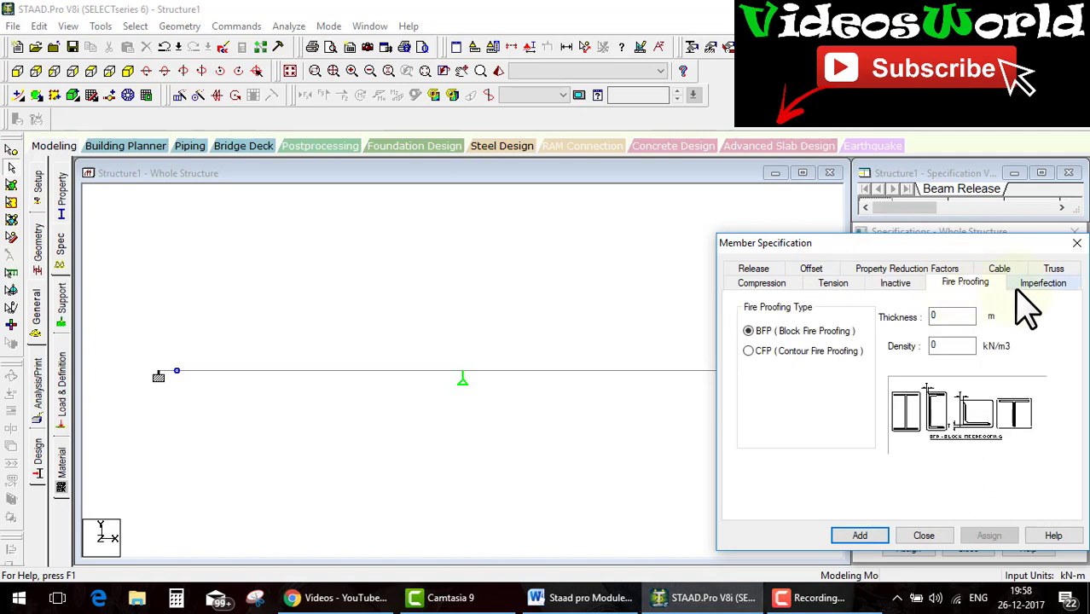
{"action": "left_click", "coordinate": [1042, 282]}
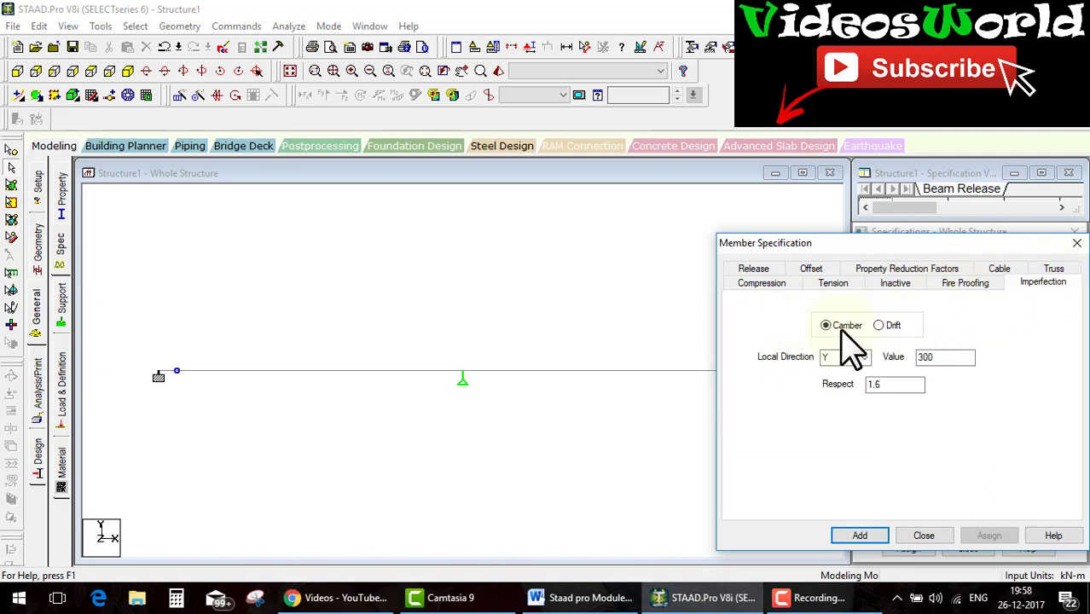
{"action": "left_click", "coordinate": [760, 269]}
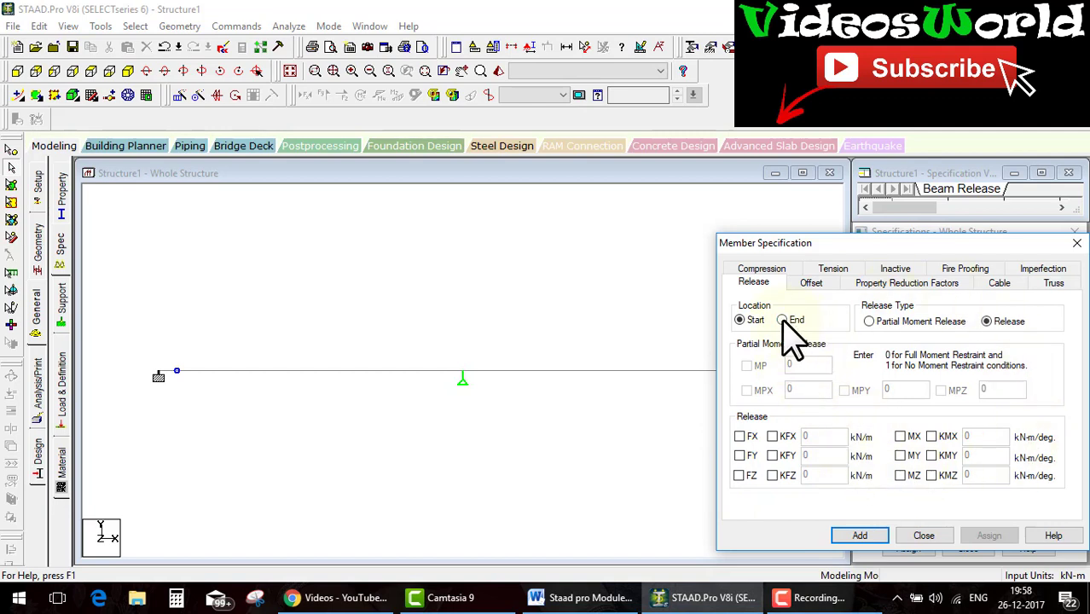
- Review the Property Reduction, Cable, Truss and Compression tabs, finishing on the zero start offsets
{"action": "left_click", "coordinate": [820, 286]}
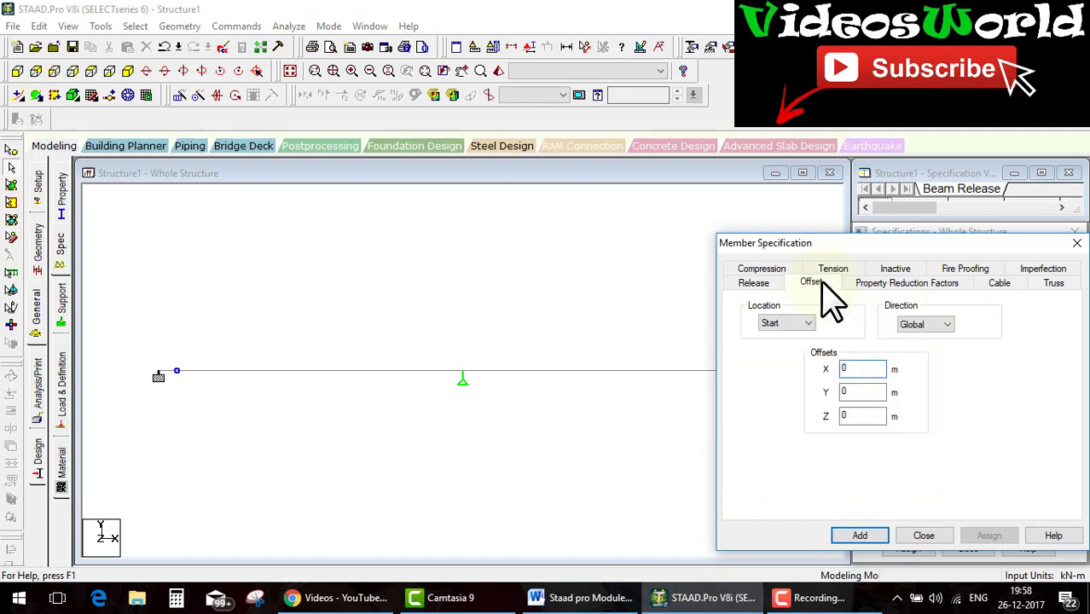
{"action": "left_click", "coordinate": [890, 289]}
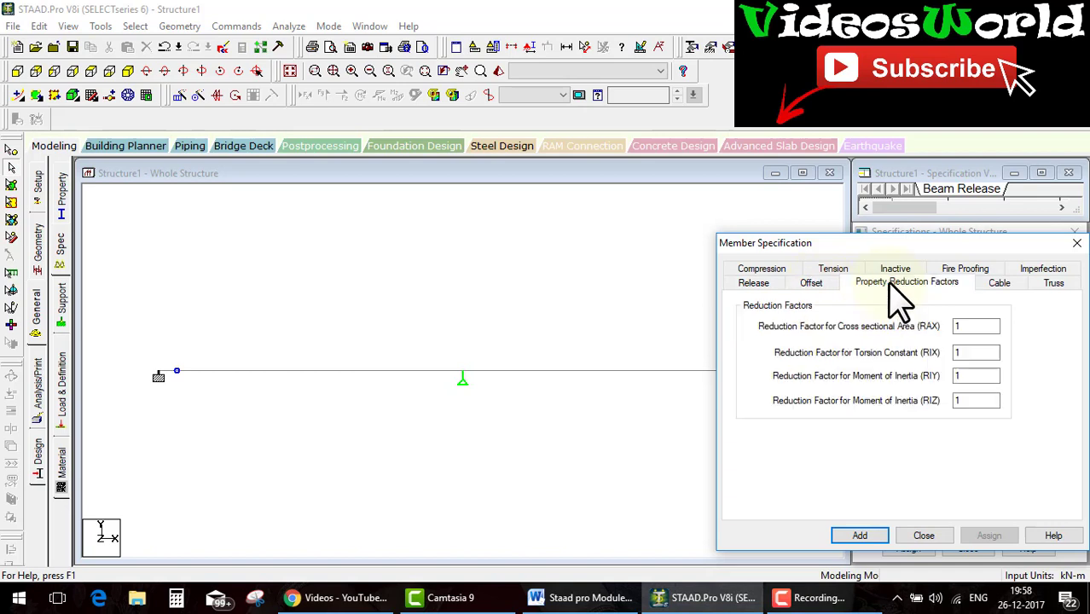
{"action": "left_click", "coordinate": [1001, 285]}
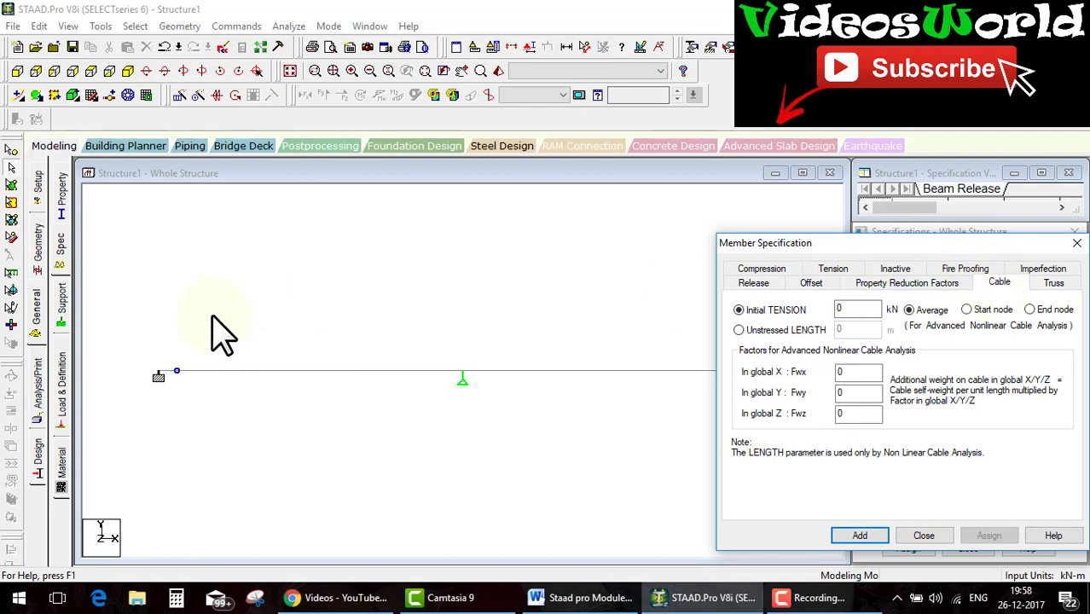
{"action": "left_click", "coordinate": [1049, 285]}
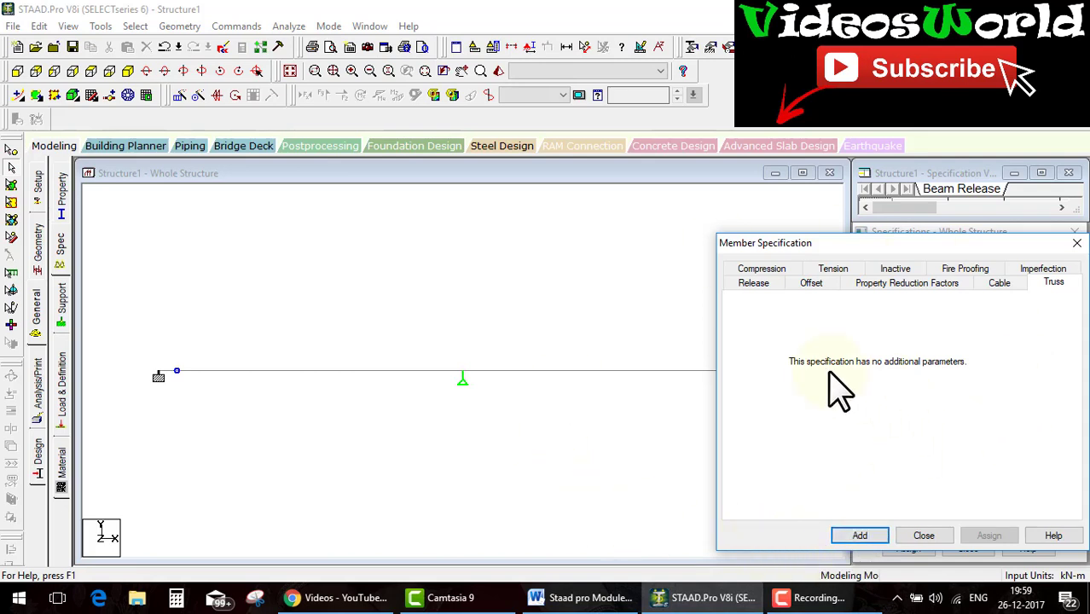
{"action": "left_click", "coordinate": [1050, 267]}
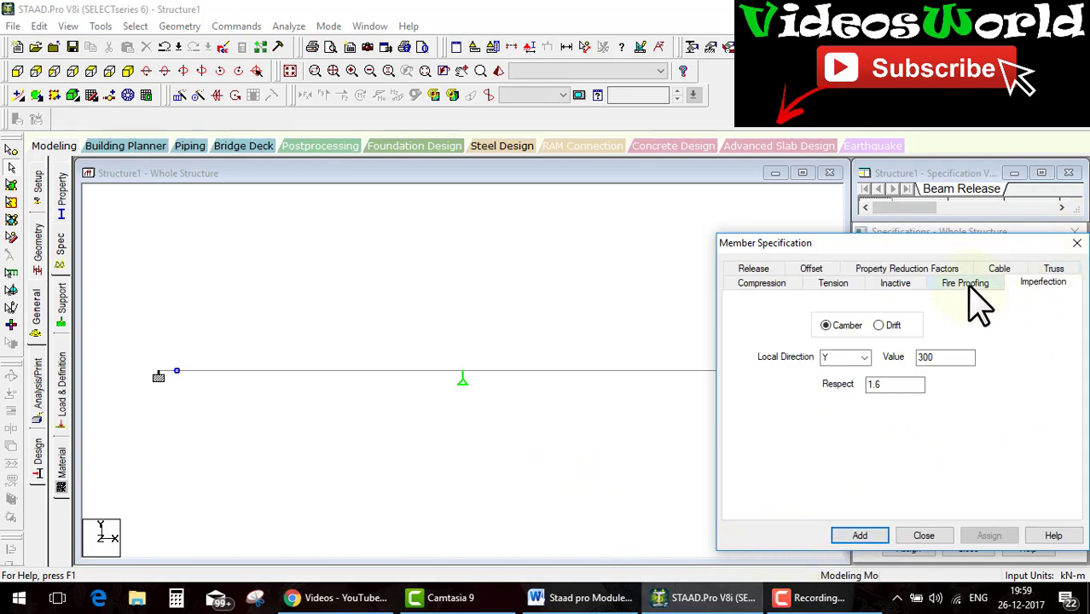
{"action": "left_click", "coordinate": [959, 284]}
{"action": "left_click", "coordinate": [898, 284]}
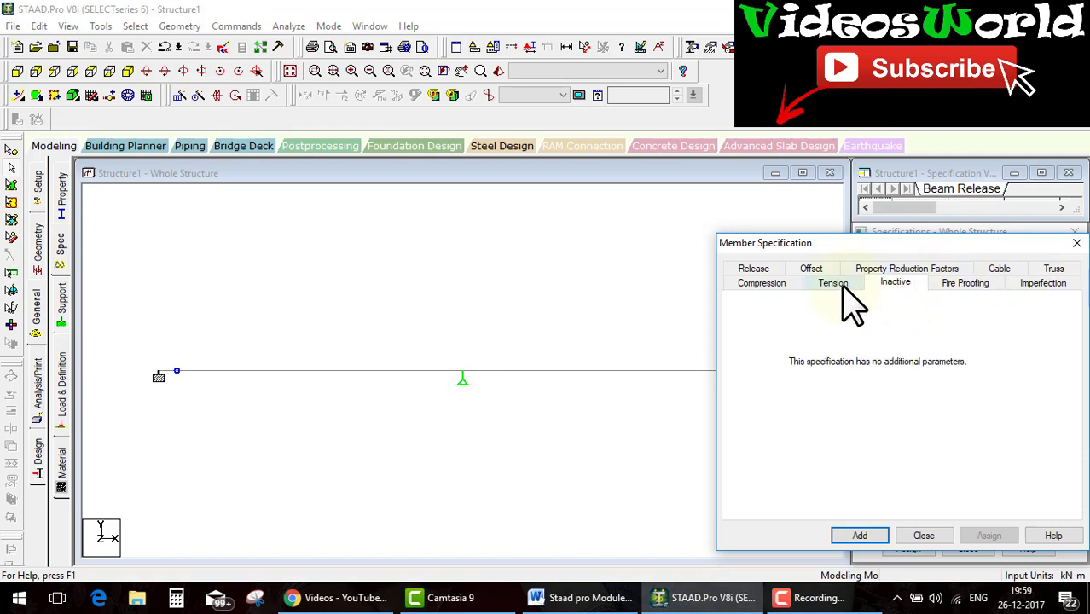
{"action": "left_click", "coordinate": [836, 287]}
{"action": "left_click", "coordinate": [771, 285]}
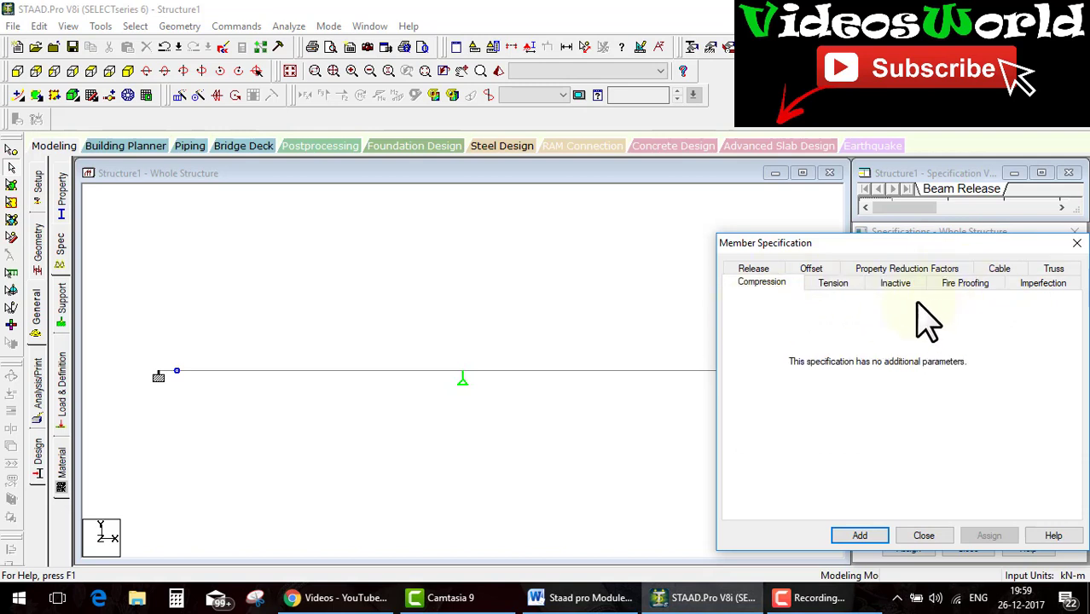
{"action": "left_click", "coordinate": [815, 270]}
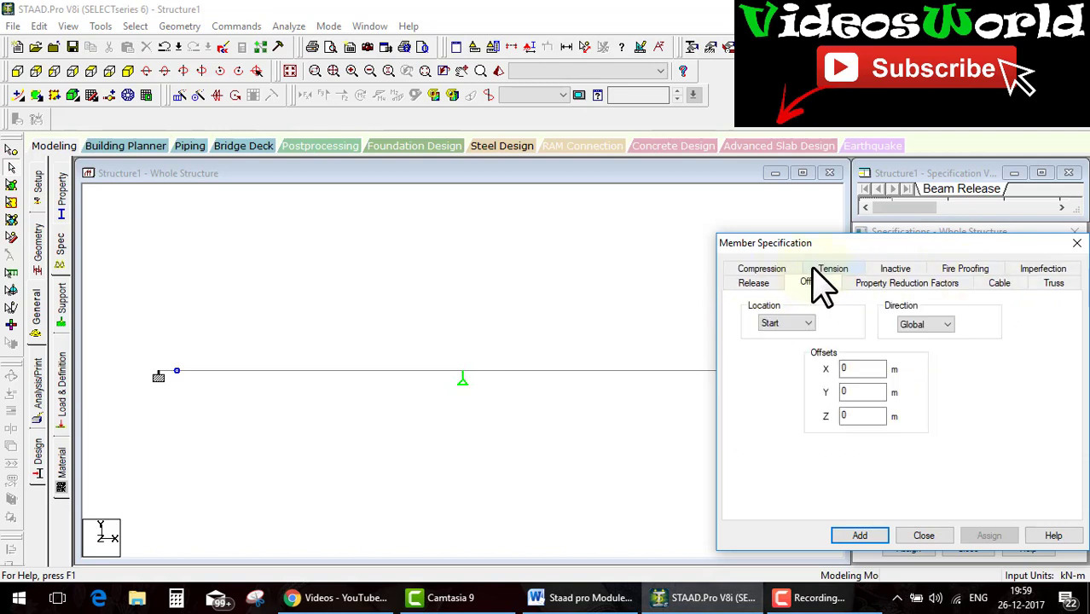
- Close the specification dialog, delete the selected beam and confirm removing its orphaned nodes
{"action": "left_click", "coordinate": [922, 537]}
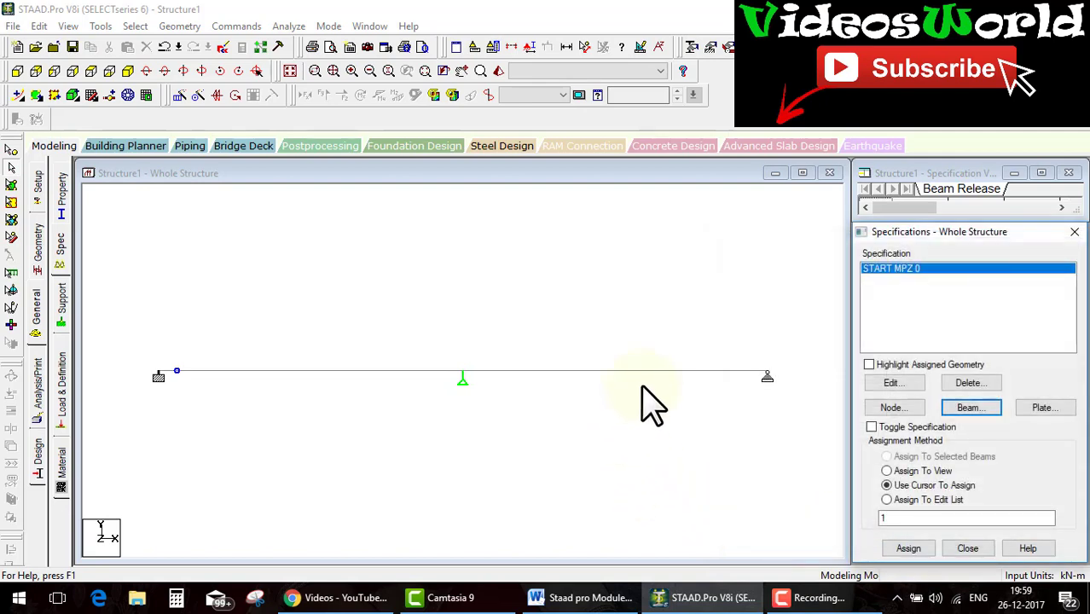
{"action": "left_click", "coordinate": [648, 338]}
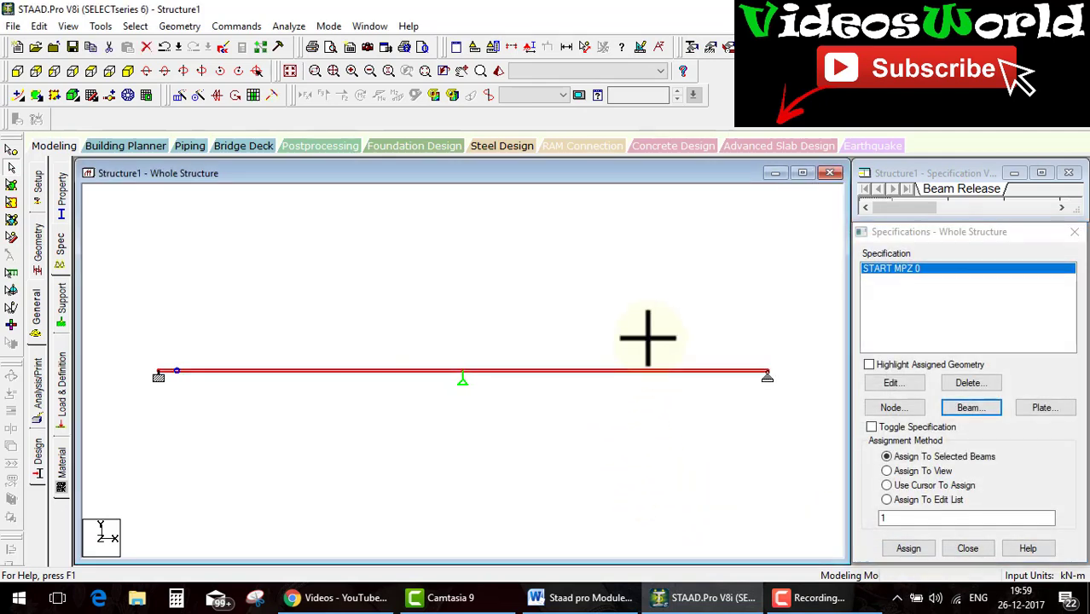
{"action": "key", "text": "Delete"}
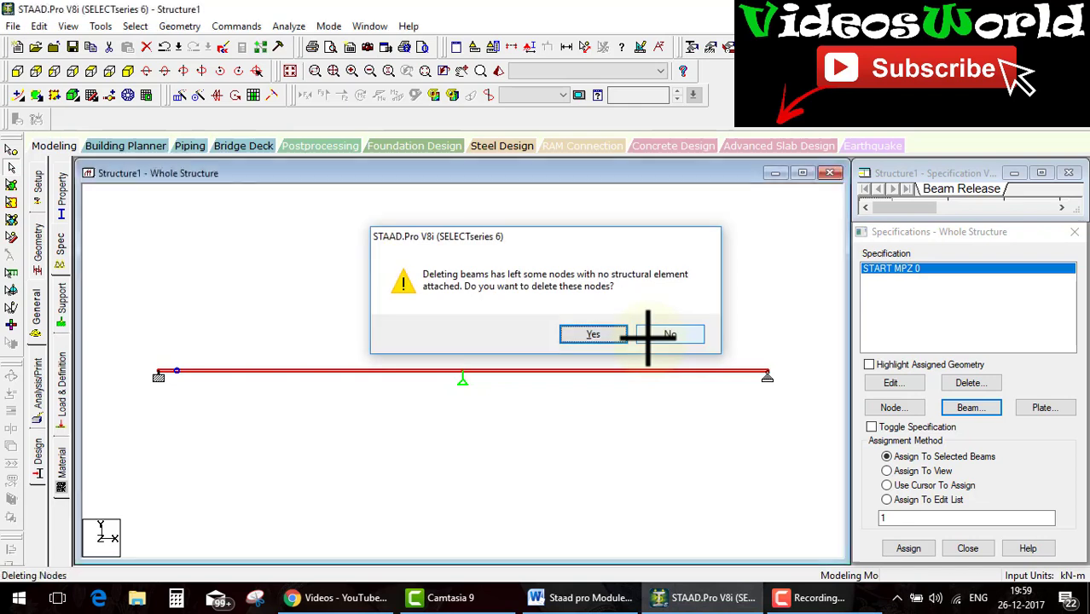
{"action": "key", "text": "Return"}
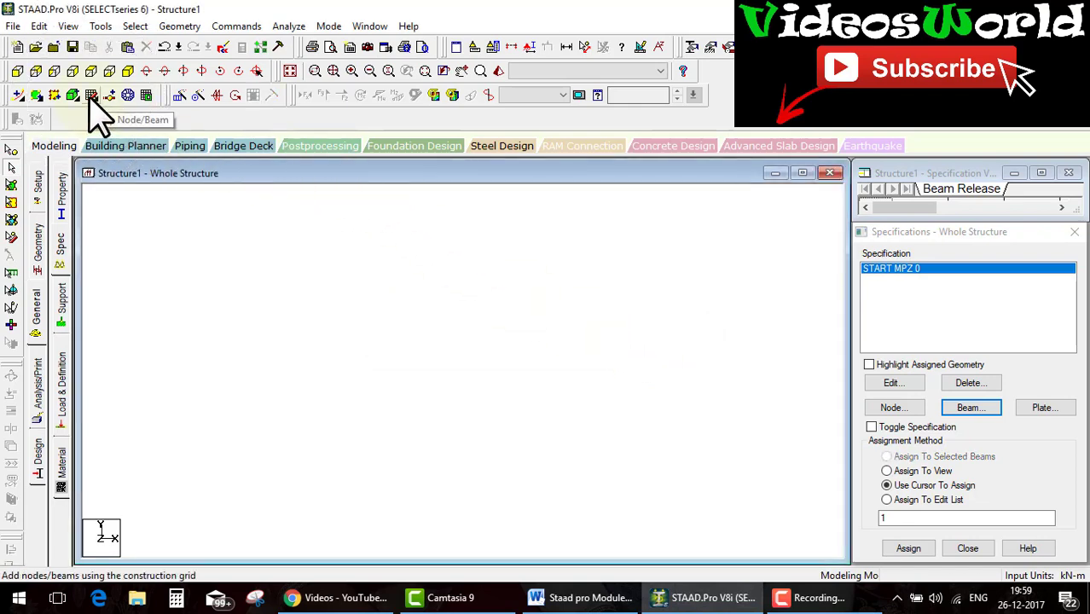
- Draw the frame through grid points (0,0), (0,10), (10,10) and (10,0), then close the grid
{"action": "left_click", "coordinate": [91, 95]}
{"action": "left_click", "coordinate": [313, 520]}
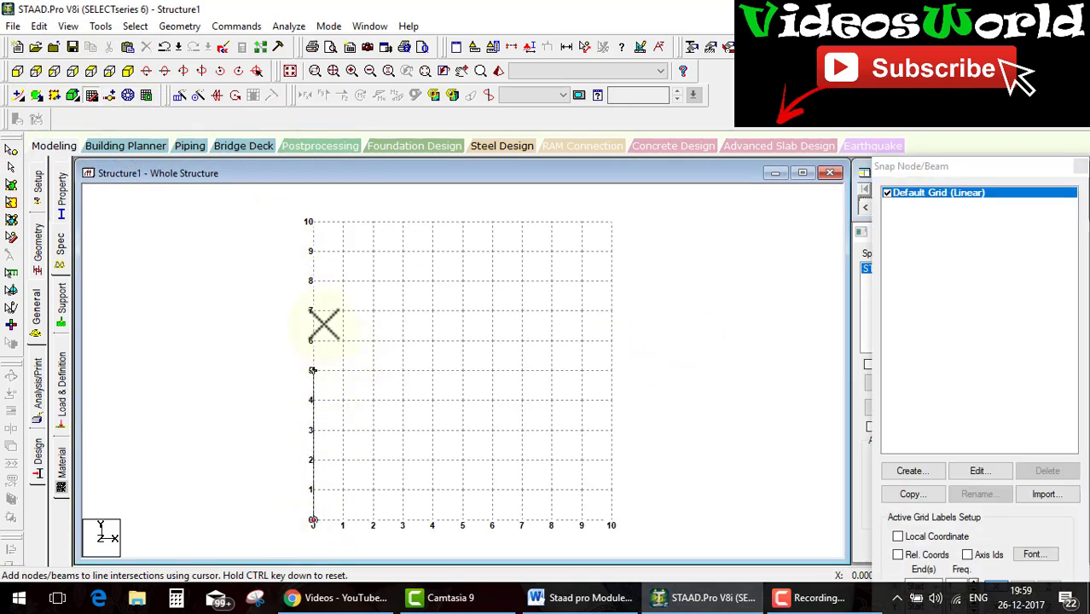
{"action": "left_click", "coordinate": [313, 222]}
{"action": "left_click", "coordinate": [612, 222]}
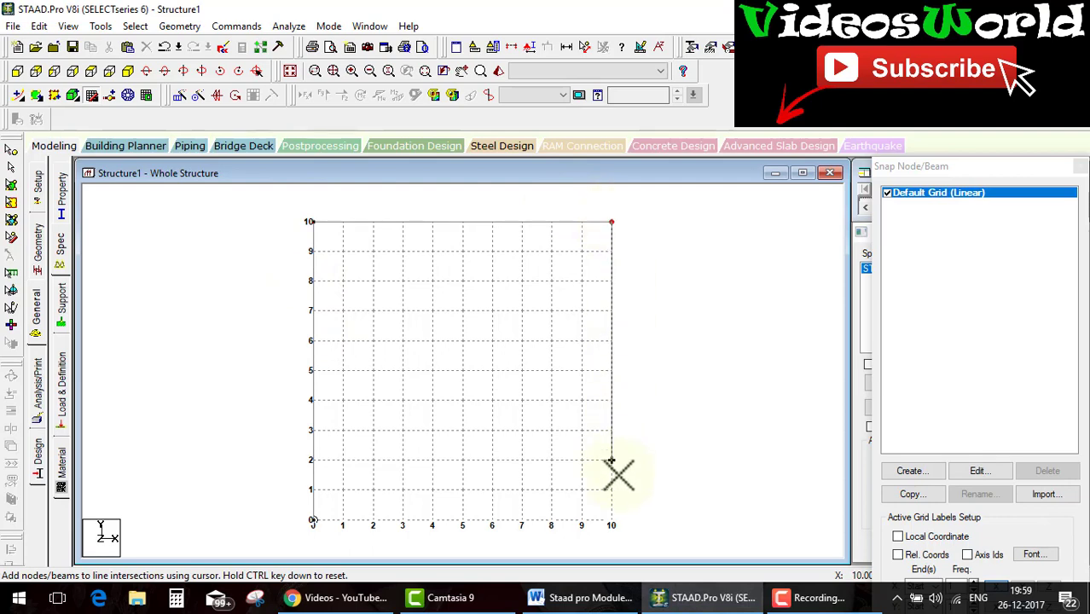
{"action": "left_click", "coordinate": [612, 521]}
{"action": "left_click", "coordinate": [1081, 166]}
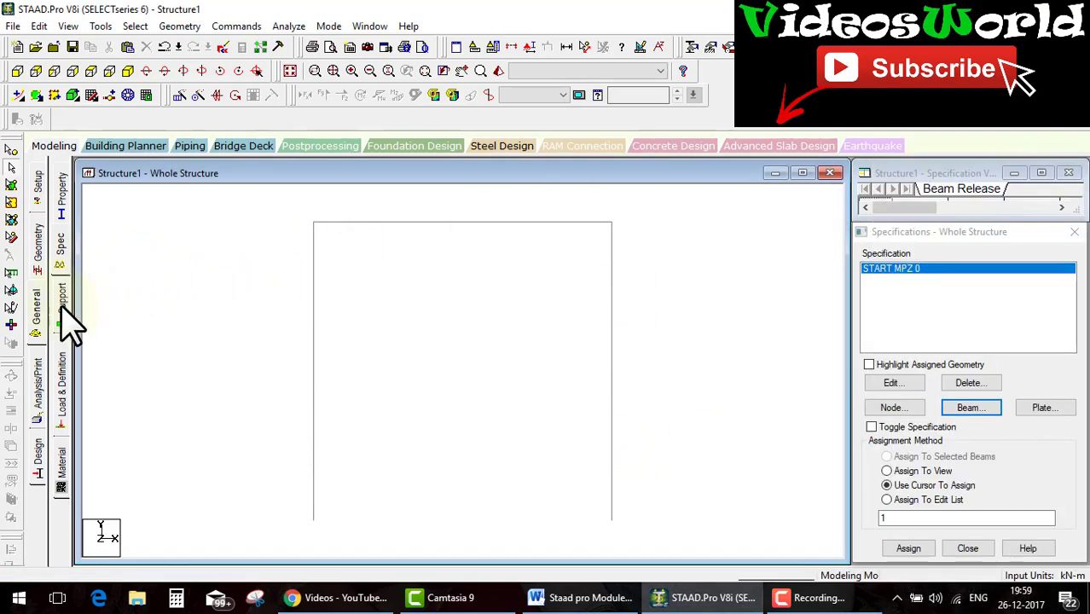
{"action": "left_click", "coordinate": [61, 197]}
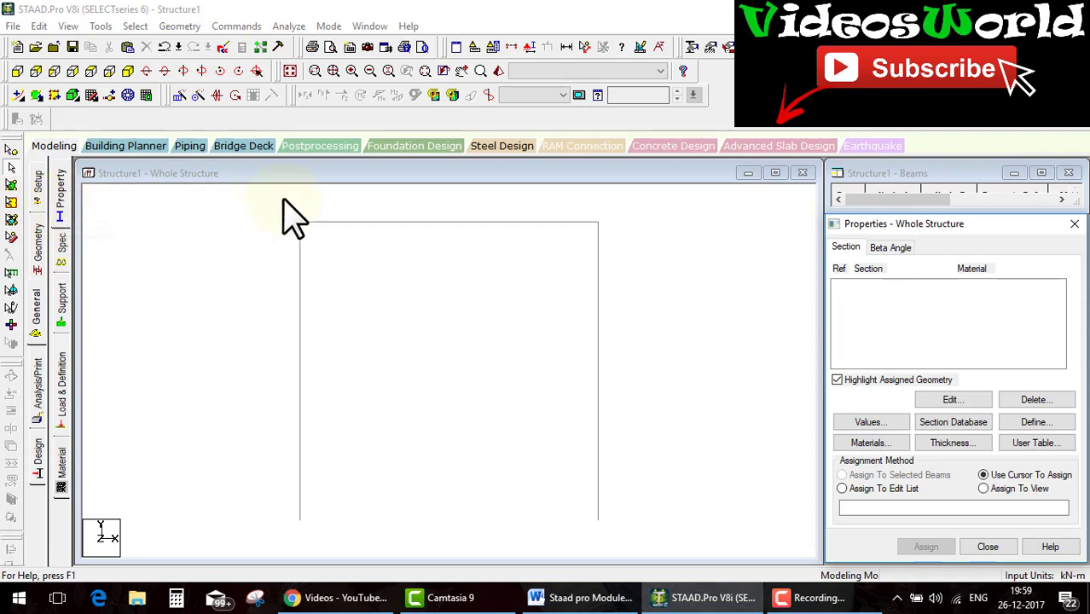
- Define a 0.3 × 0.3 m concrete rectangular section R1
{"action": "left_click", "coordinate": [1055, 425]}
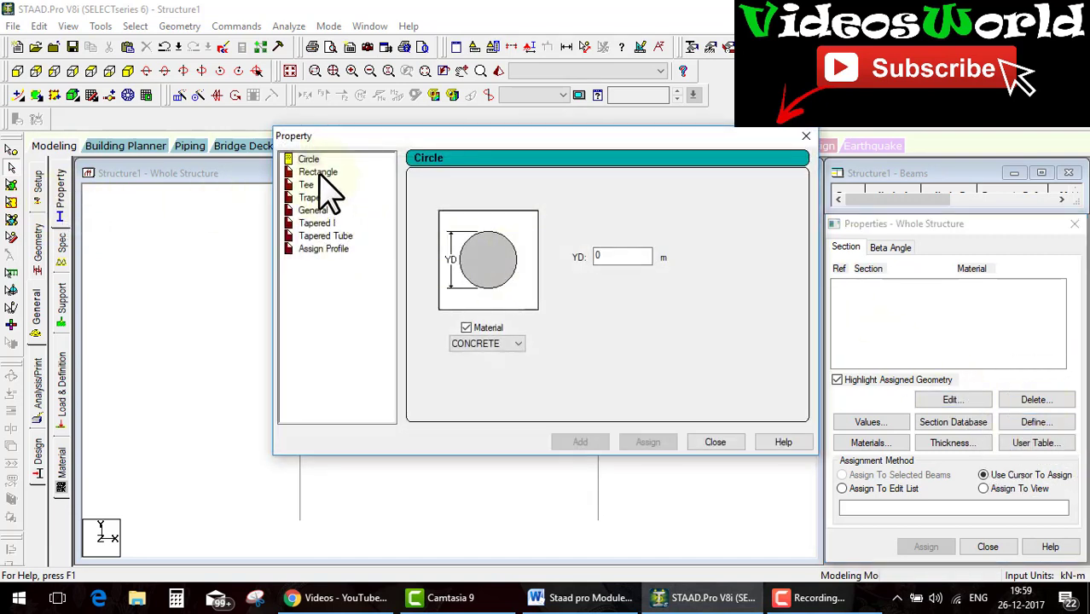
{"action": "left_click", "coordinate": [319, 172]}
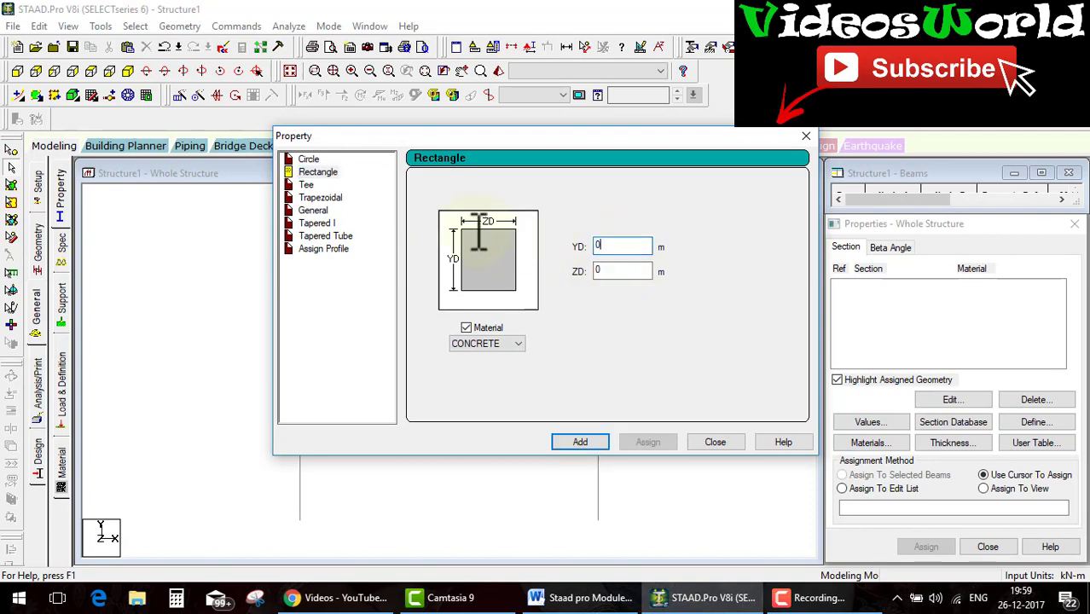
{"action": "type", "text": ".3"}
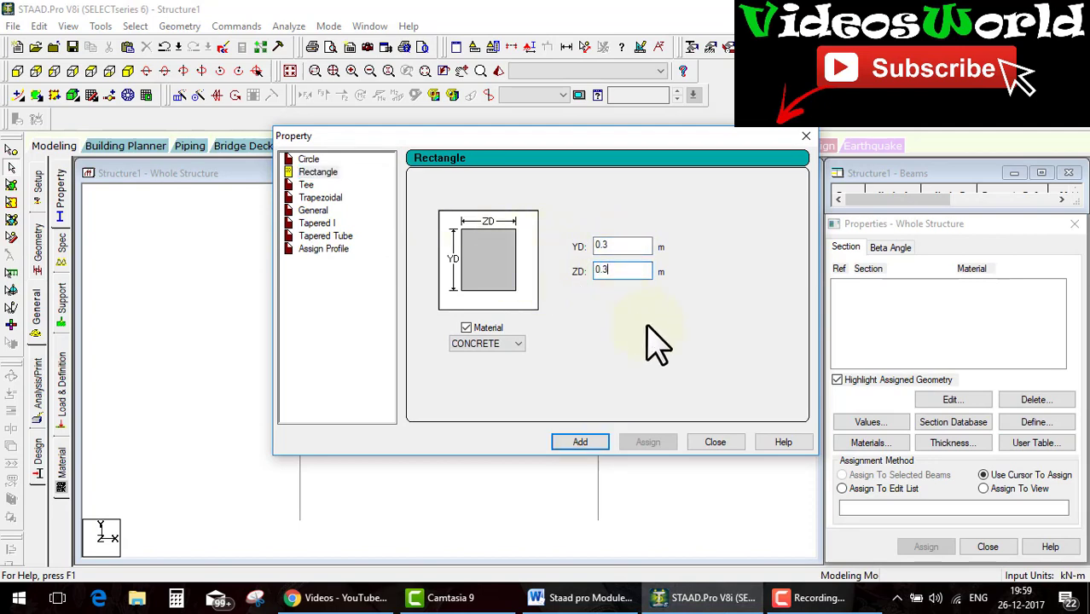
{"action": "left_click", "coordinate": [580, 442]}
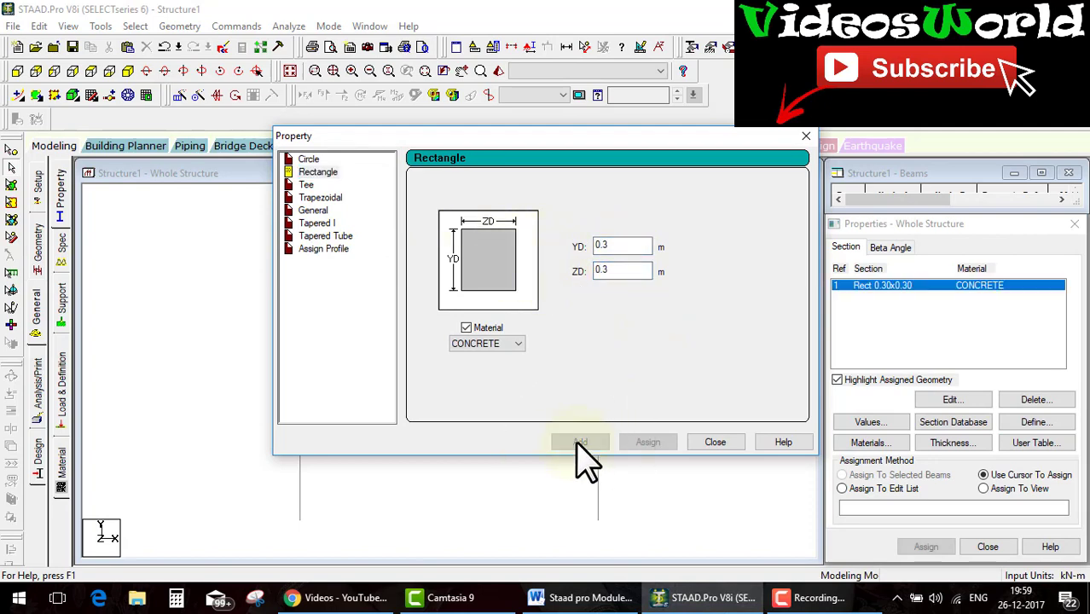
{"action": "left_click", "coordinate": [713, 442]}
- Assign section R1 to all three members in view and confirm
{"action": "left_click", "coordinate": [986, 489]}
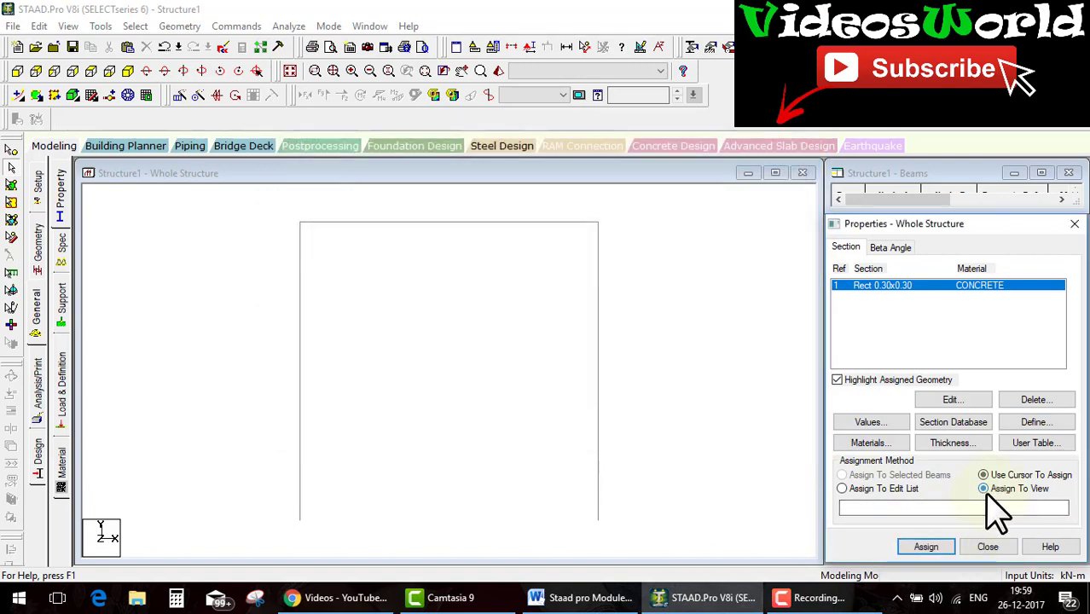
{"action": "left_click", "coordinate": [926, 546]}
{"action": "left_click", "coordinate": [960, 430]}
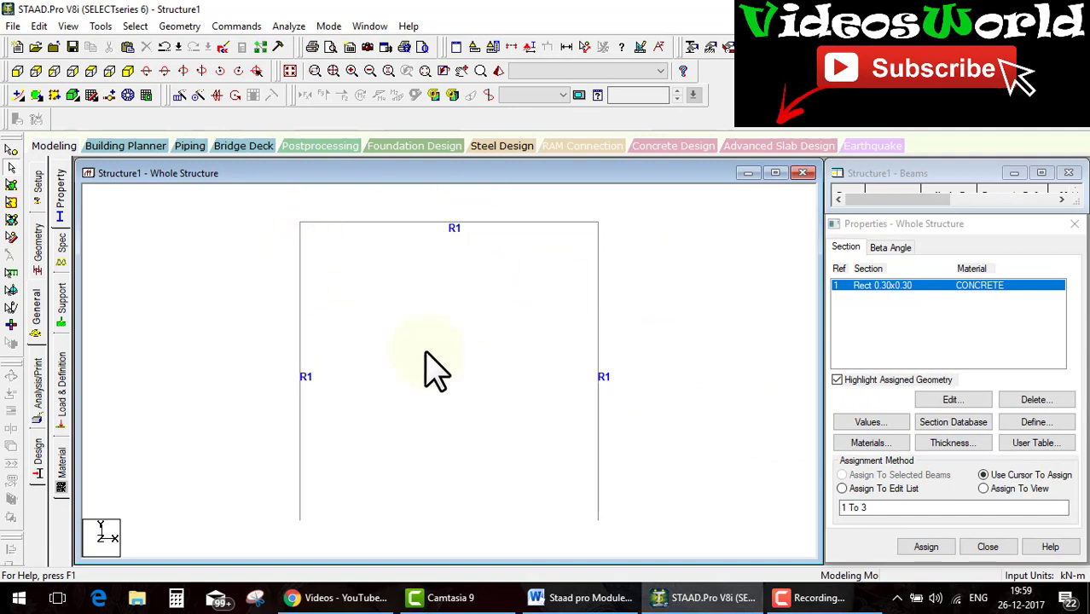
{"action": "left_click", "coordinate": [500, 74]}
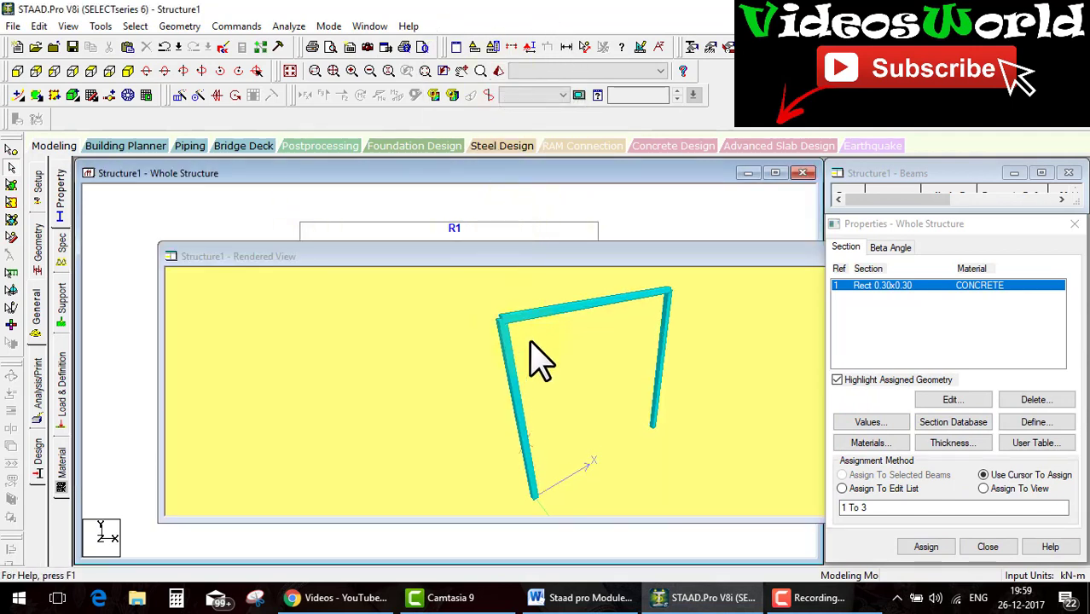
- Rotate and zoom the rendered frame to see its solid square members in 3D
{"action": "left_click_drag", "start_coordinate": [550, 365], "coordinate": [457, 418]}
{"action": "scroll", "coordinate": [476, 423], "scroll_direction": "up", "scroll_amount": 1}
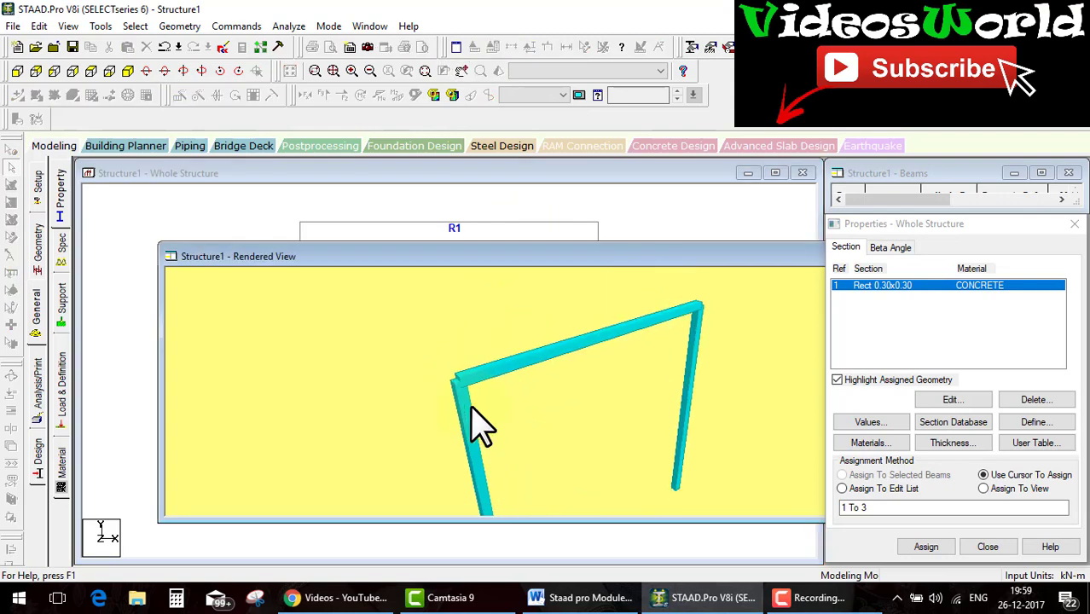
{"action": "scroll", "coordinate": [476, 423], "scroll_direction": "up", "scroll_amount": 1}
{"action": "scroll", "coordinate": [476, 425], "scroll_direction": "up", "scroll_amount": 2}
{"action": "scroll", "coordinate": [476, 427], "scroll_direction": "up", "scroll_amount": 2}
{"action": "scroll", "coordinate": [476, 425], "scroll_direction": "up", "scroll_amount": 1}
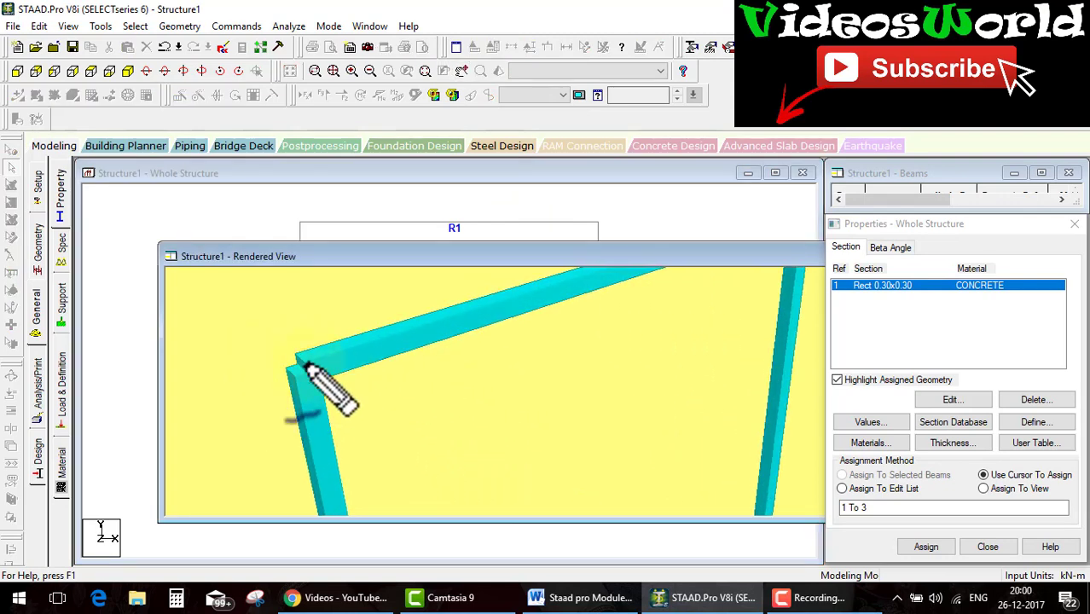
{"action": "mouse_move", "coordinate": [313, 345]}
{"action": "left_mouse_down"}
{"action": "mouse_move", "coordinate": [298, 427]}
{"action": "mouse_move", "coordinate": [314, 343]}
{"action": "left_mouse_up"}
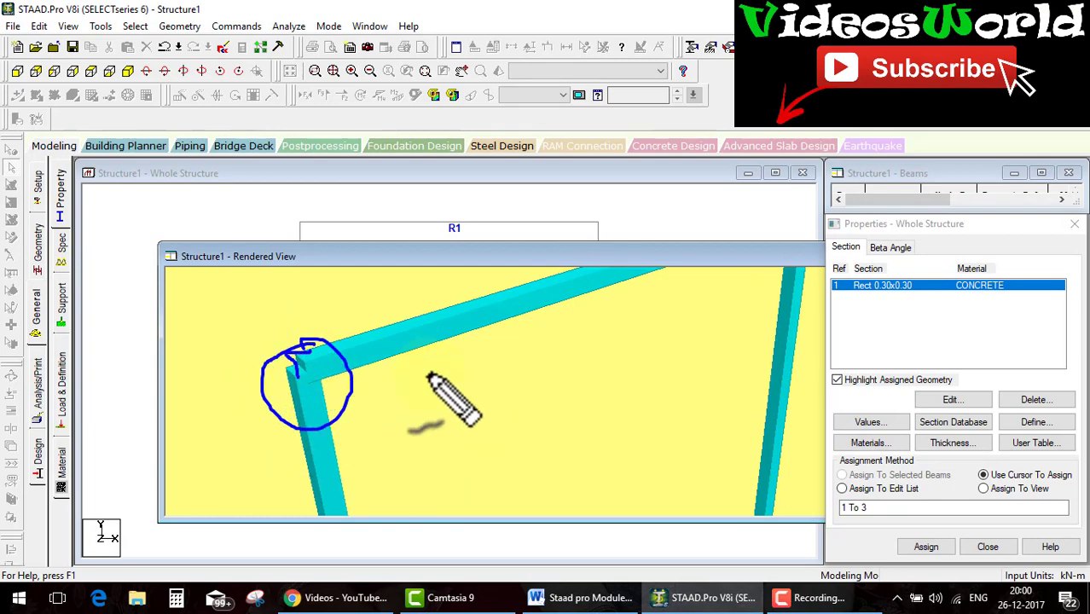
{"action": "left_click_drag", "start_coordinate": [451, 346], "coordinate": [469, 452]}
{"action": "left_click_drag", "start_coordinate": [450, 346], "coordinate": [541, 341]}
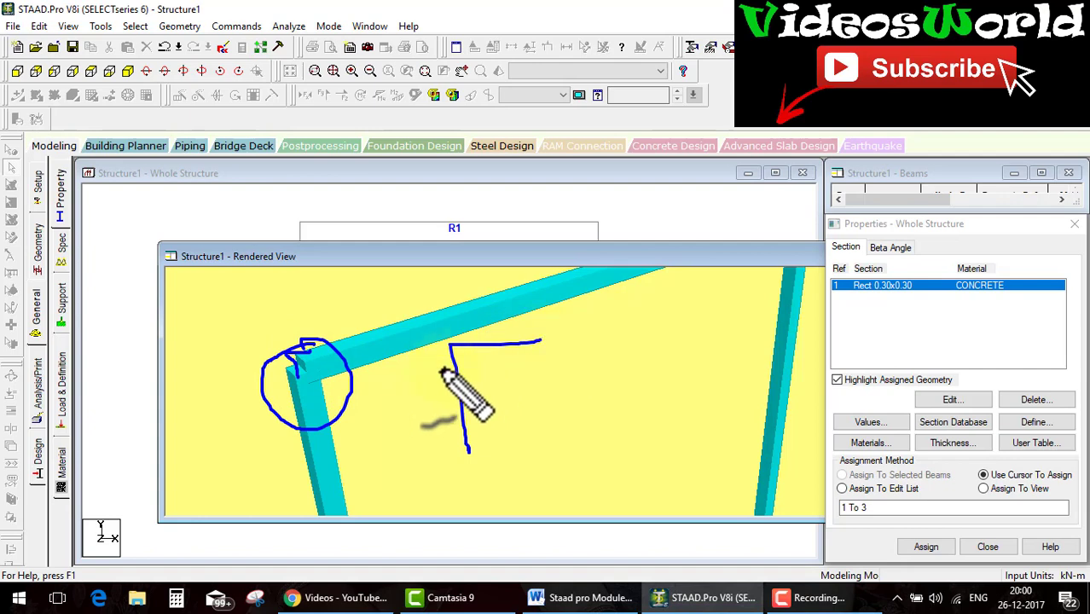
{"action": "left_click_drag", "start_coordinate": [478, 362], "coordinate": [502, 439]}
{"action": "left_click_drag", "start_coordinate": [481, 365], "coordinate": [541, 358]}
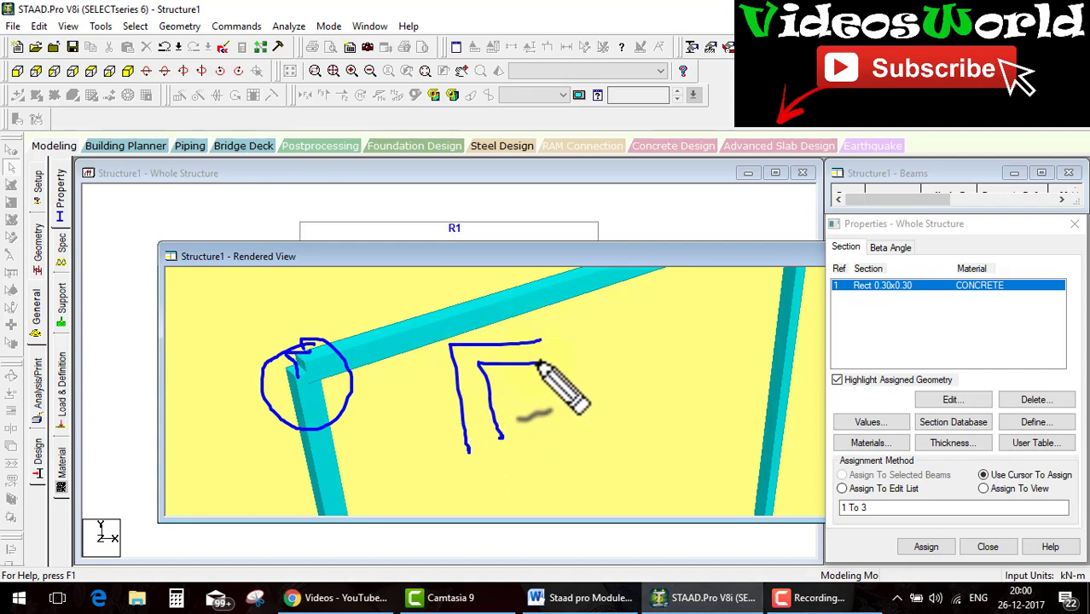
{"action": "left_click_drag", "start_coordinate": [465, 412], "coordinate": [391, 367]}
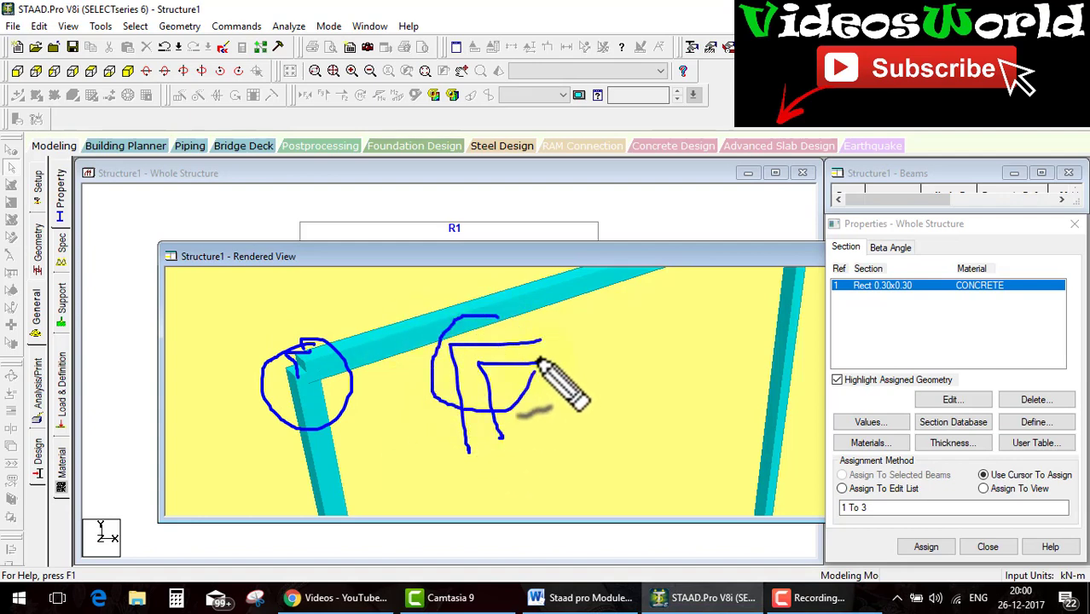
{"action": "key", "text": "Escape"}
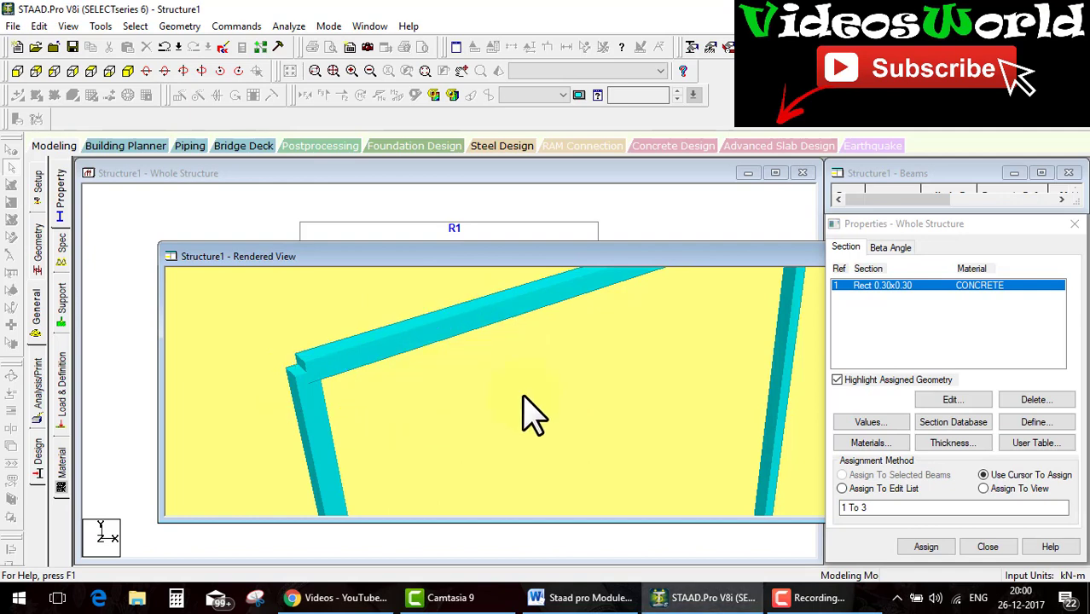
- Inspect the top-left beam-column joint up close, then close the rendered view
{"action": "left_click_drag", "start_coordinate": [783, 261], "coordinate": [746, 251]}
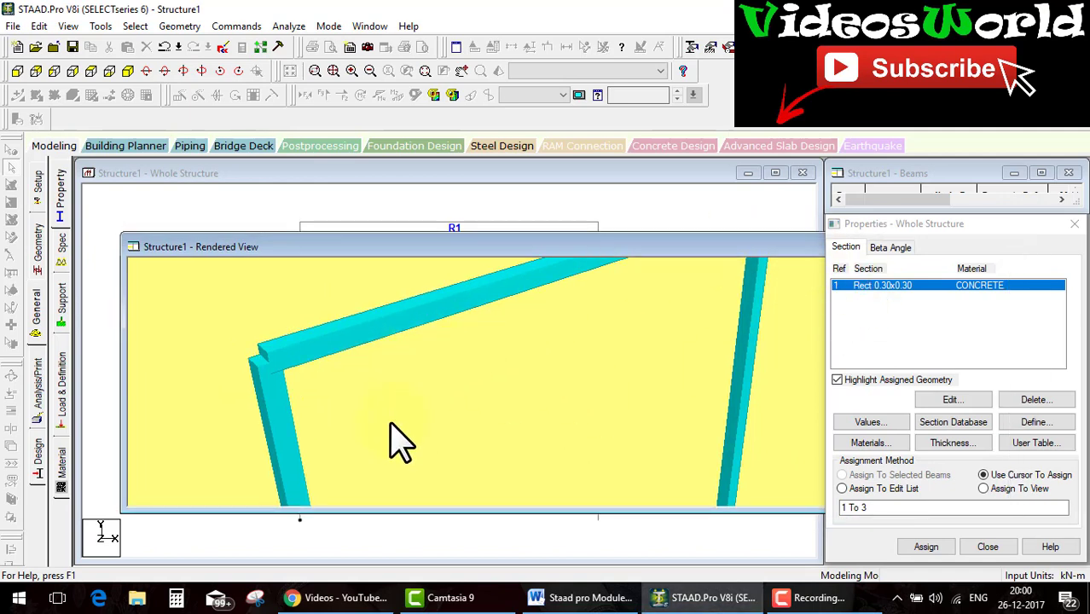
{"action": "key", "text": "ctrl+2"}
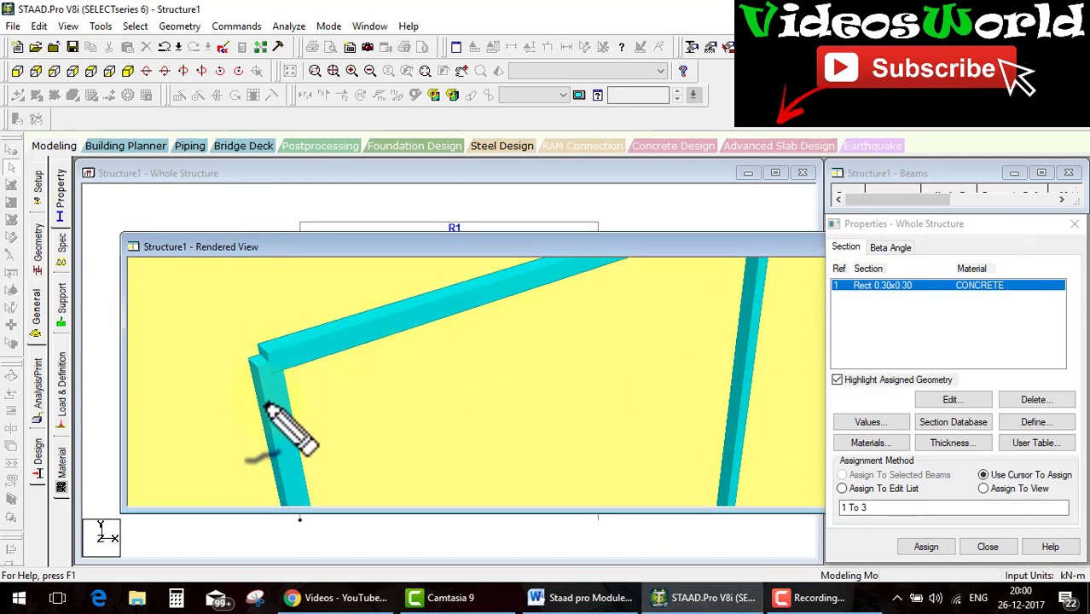
{"action": "mouse_move", "coordinate": [265, 405]}
{"action": "left_mouse_down"}
{"action": "mouse_move", "coordinate": [288, 404]}
{"action": "mouse_move", "coordinate": [299, 421]}
{"action": "mouse_move", "coordinate": [357, 406]}
{"action": "mouse_move", "coordinate": [389, 414]}
{"action": "mouse_move", "coordinate": [373, 426]}
{"action": "left_mouse_up"}
{"action": "left_click_drag", "start_coordinate": [420, 381], "coordinate": [454, 368]}
{"action": "left_click_drag", "start_coordinate": [271, 362], "coordinate": [269, 381]}
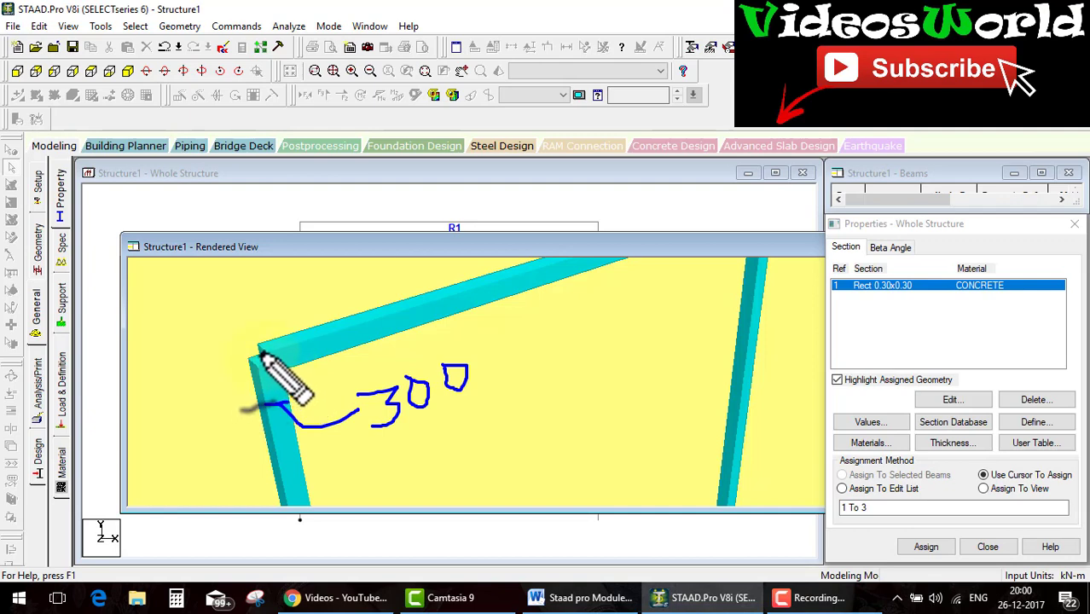
{"action": "left_click_drag", "start_coordinate": [256, 359], "coordinate": [250, 361]}
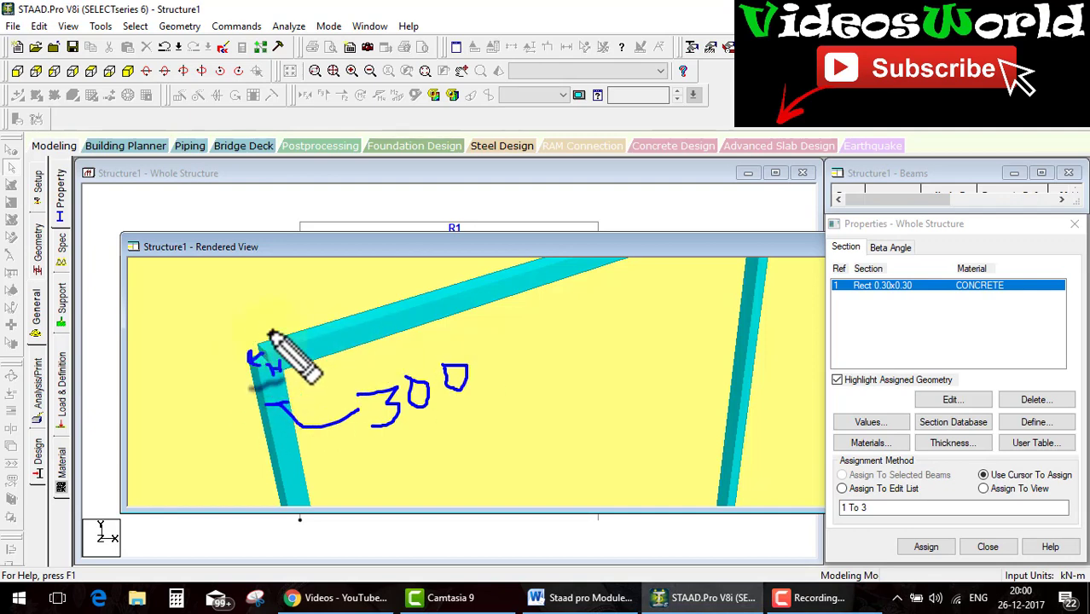
{"action": "mouse_move", "coordinate": [307, 300]}
{"action": "left_mouse_down"}
{"action": "mouse_move", "coordinate": [215, 335]}
{"action": "mouse_move", "coordinate": [248, 341]}
{"action": "left_mouse_up"}
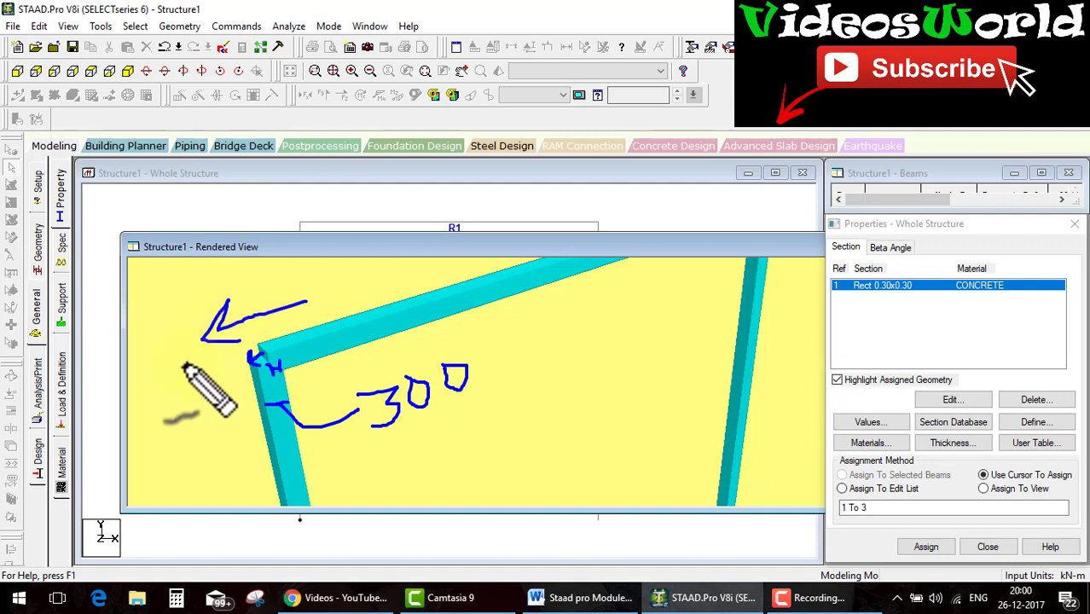
{"action": "left_click_drag", "start_coordinate": [183, 364], "coordinate": [241, 358]}
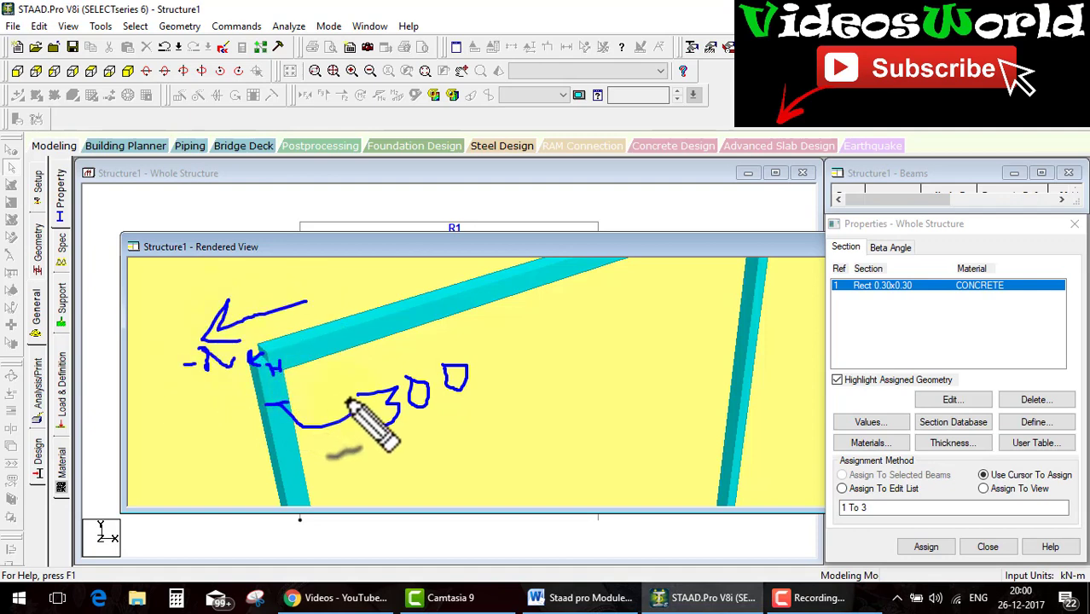
{"action": "key", "text": "Escape"}
{"action": "left_click_drag", "start_coordinate": [749, 254], "coordinate": [767, 226]}
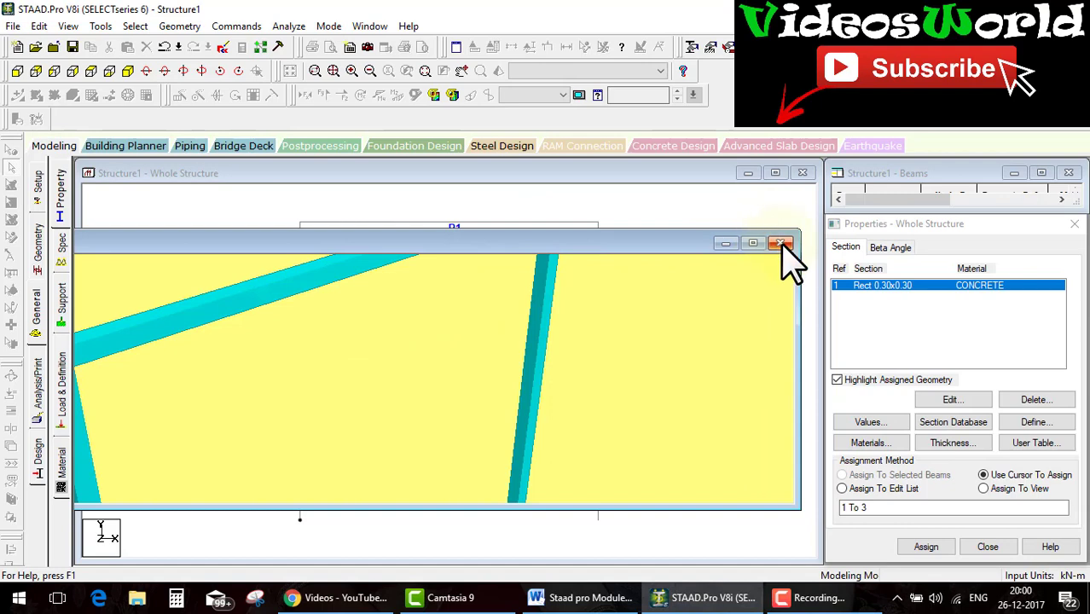
{"action": "left_click", "coordinate": [781, 243]}
- Select top beam 2, clear the annotations, and show the whole-structure Specifications page
{"action": "left_click", "coordinate": [514, 223]}
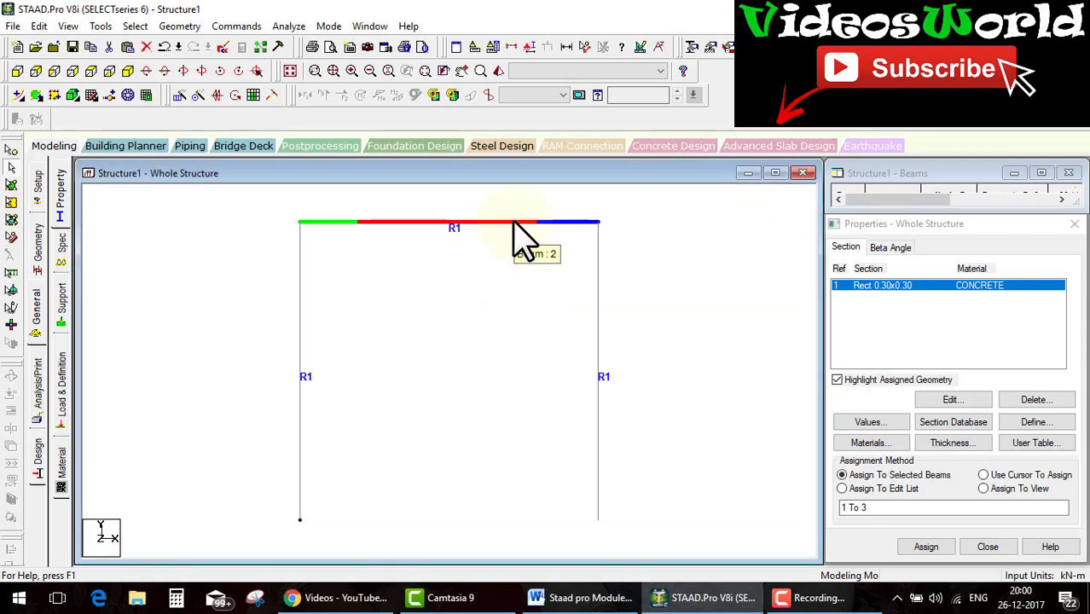
{"action": "key", "text": "ctrl+shift+d"}
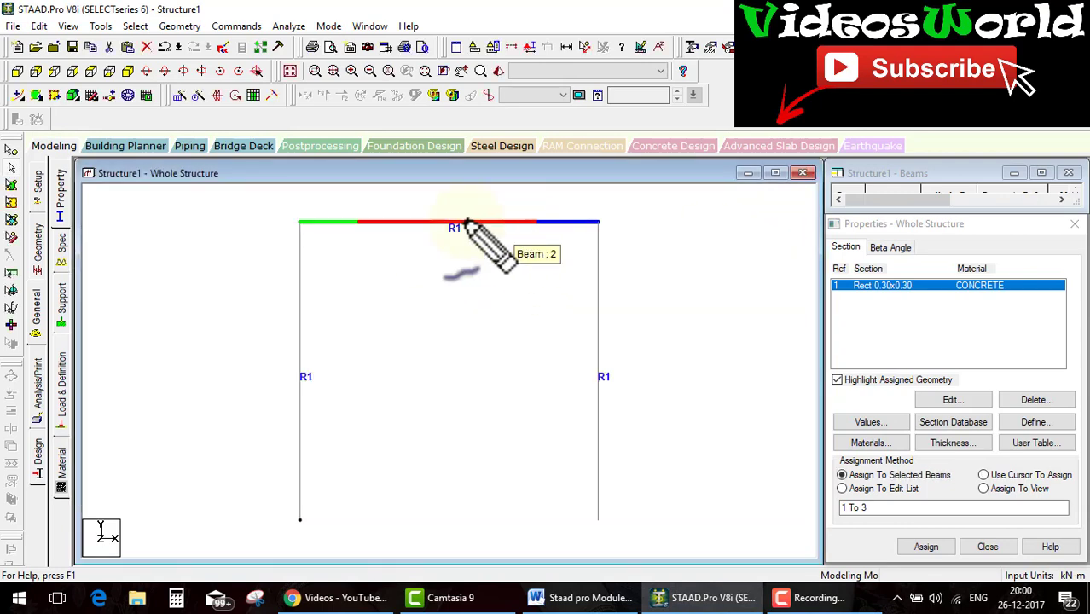
{"action": "left_click_drag", "start_coordinate": [351, 205], "coordinate": [380, 240]}
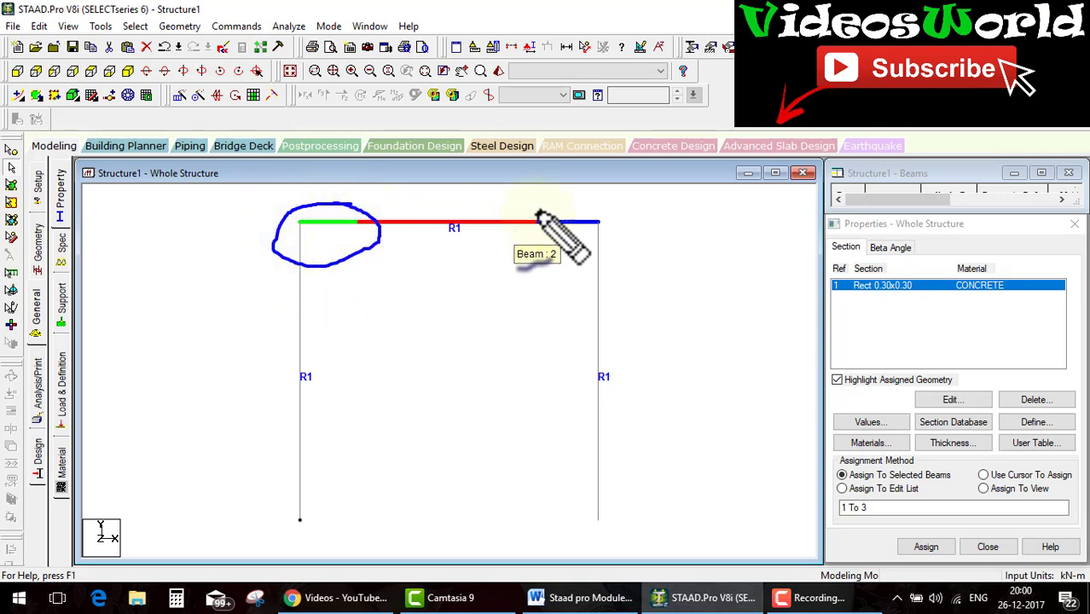
{"action": "left_click_drag", "start_coordinate": [597, 211], "coordinate": [574, 231]}
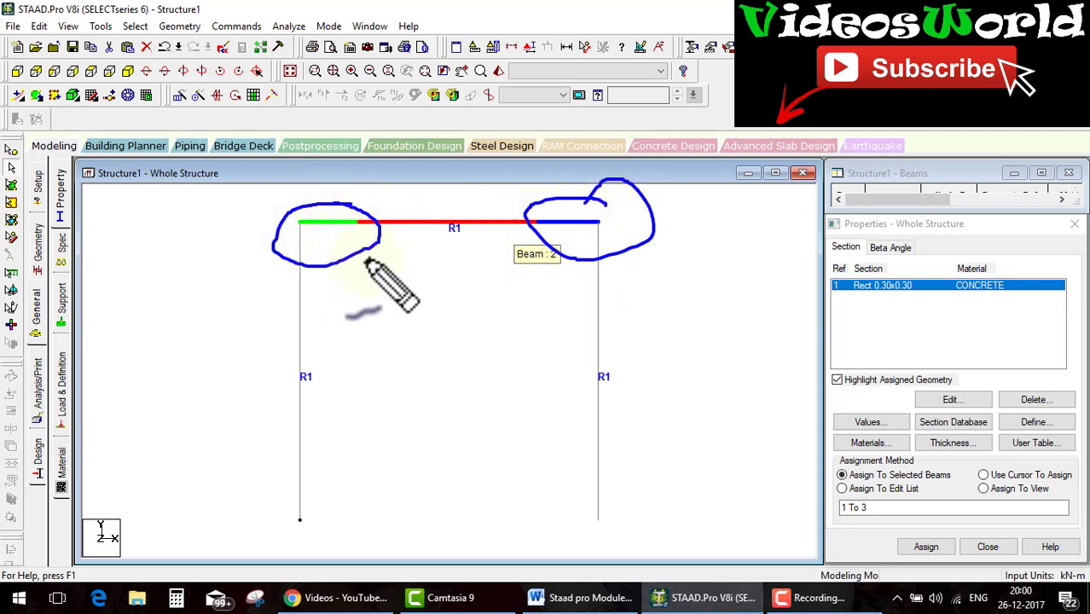
{"action": "mouse_move", "coordinate": [396, 297]}
{"action": "left_mouse_down"}
{"action": "mouse_move", "coordinate": [296, 299]}
{"action": "mouse_move", "coordinate": [333, 307]}
{"action": "left_mouse_up"}
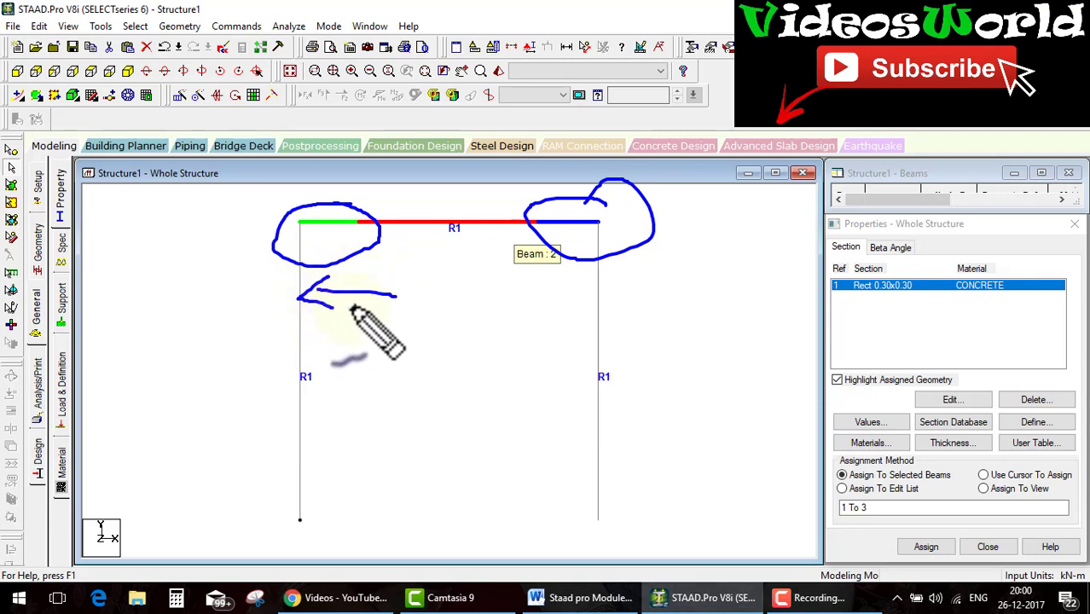
{"action": "mouse_move", "coordinate": [565, 291]}
{"action": "left_mouse_down"}
{"action": "mouse_move", "coordinate": [613, 287]}
{"action": "mouse_move", "coordinate": [592, 306]}
{"action": "left_mouse_up"}
{"action": "key", "text": "Escape"}
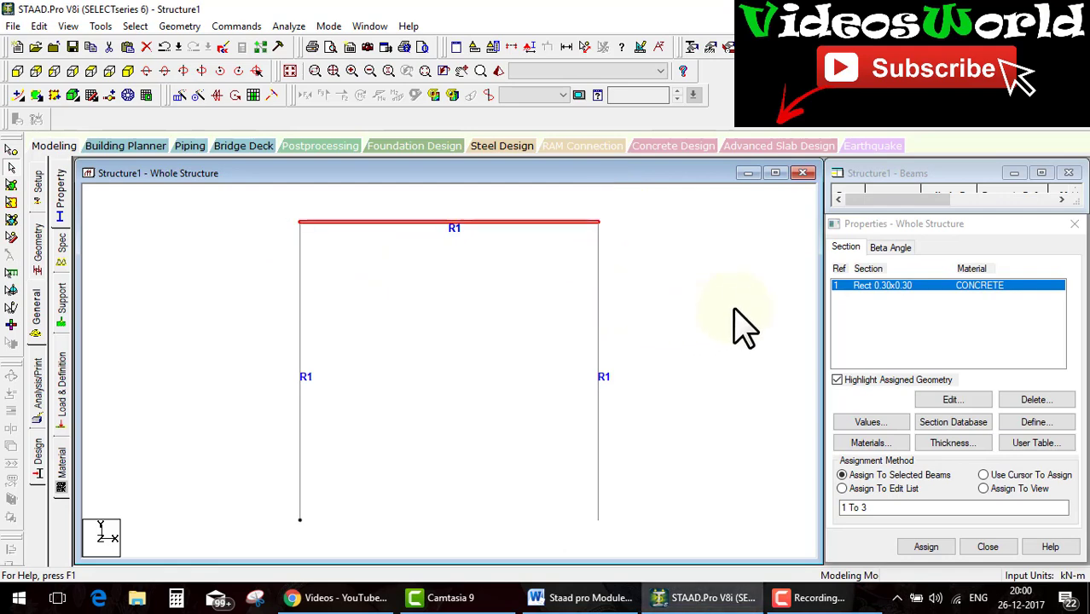
{"action": "left_click", "coordinate": [63, 247]}
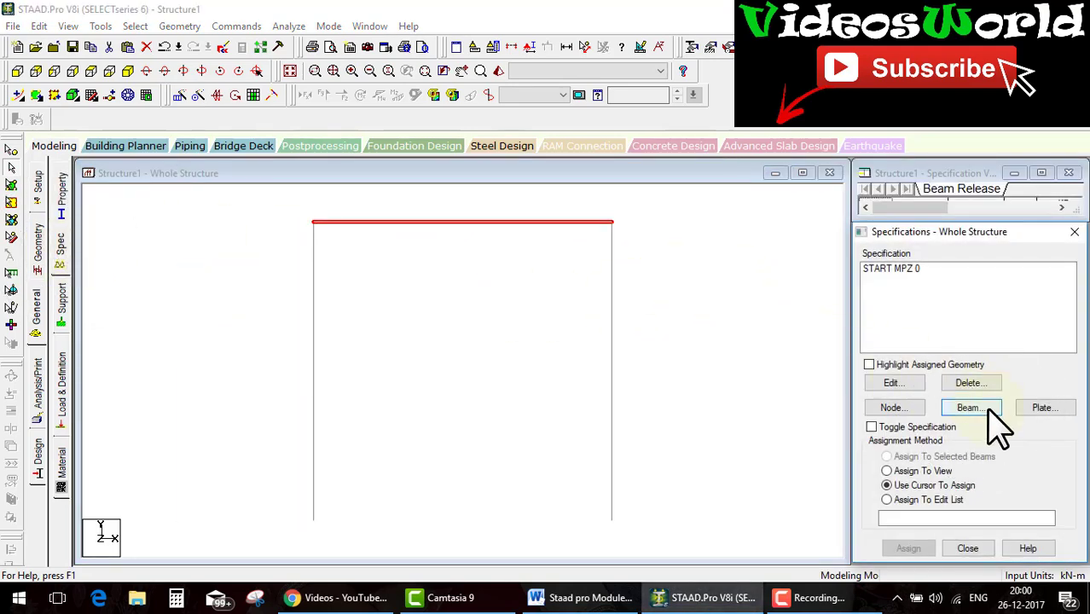
- Add a START beam offset of X = -0.15 m in global direction to the specifications
{"action": "left_click", "coordinate": [985, 407]}
{"action": "left_click", "coordinate": [824, 284]}
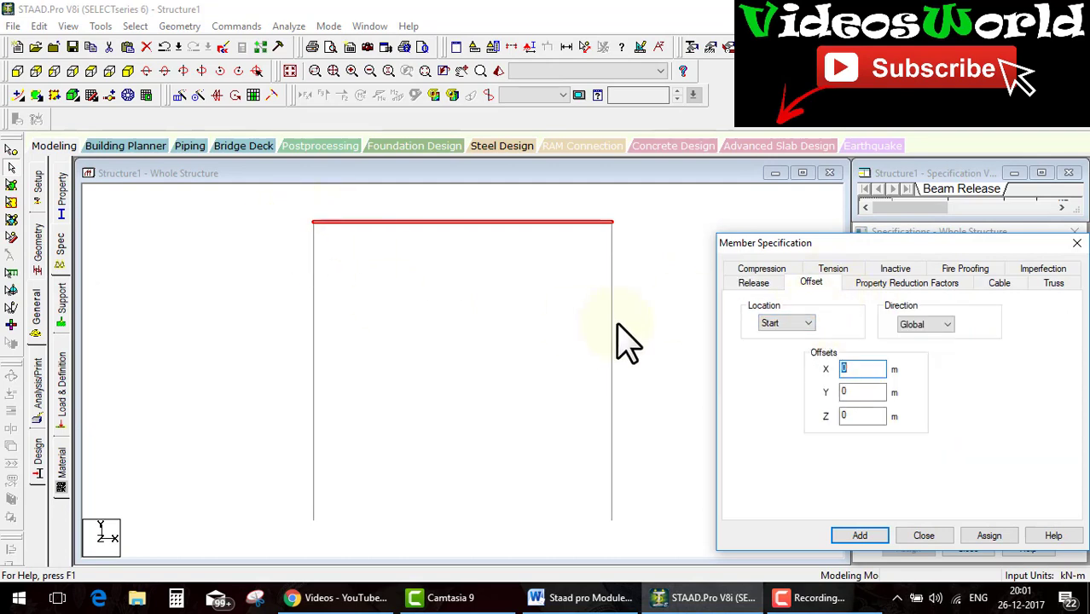
{"action": "left_click", "coordinate": [870, 369]}
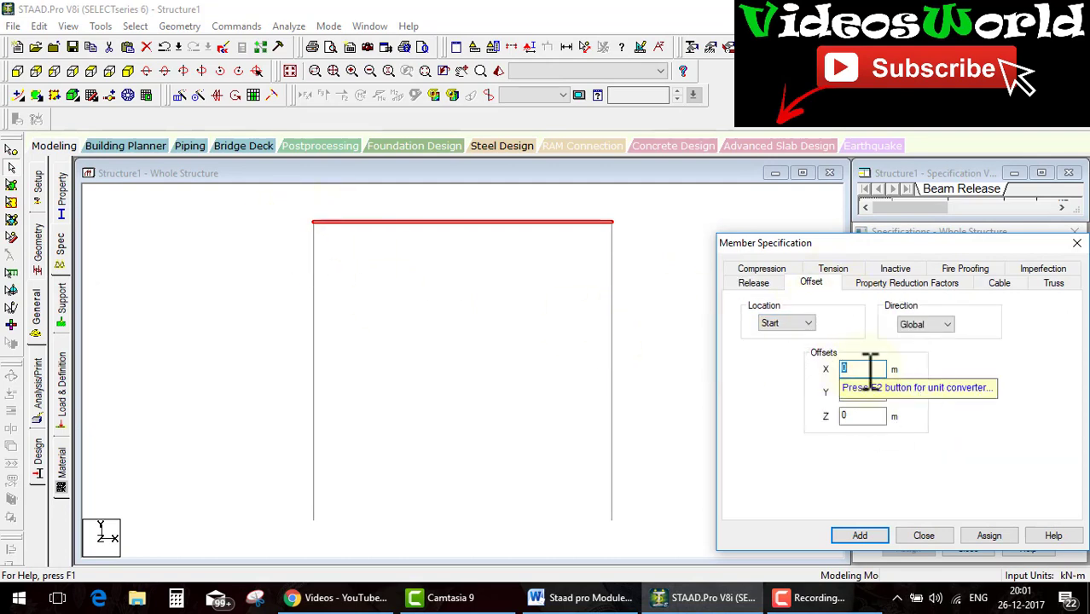
{"action": "type", "text": "0.15"}
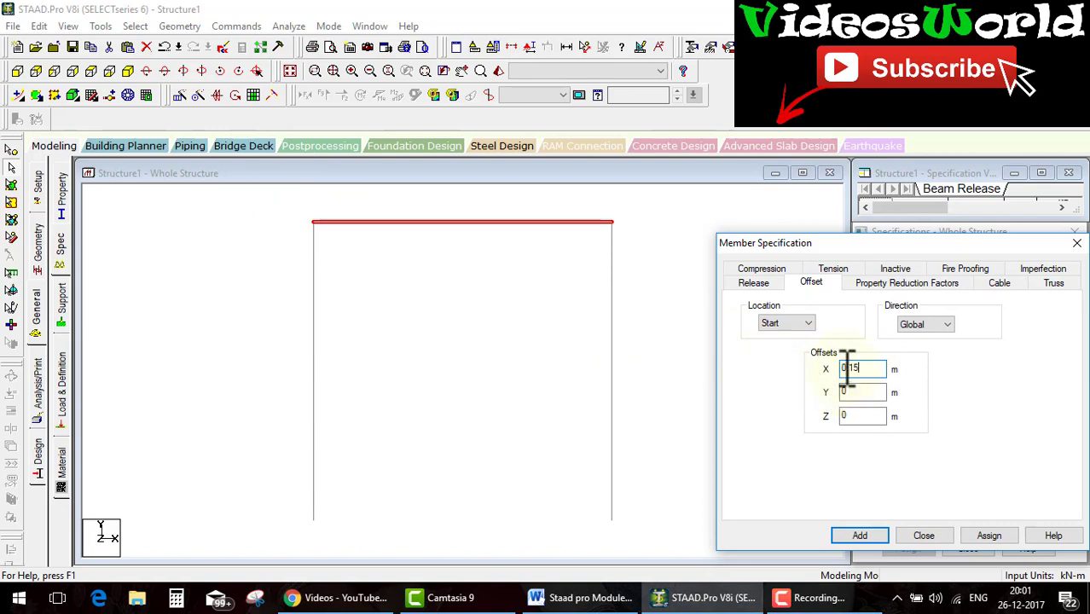
{"action": "left_click", "coordinate": [842, 368]}
{"action": "type", "text": "-"}
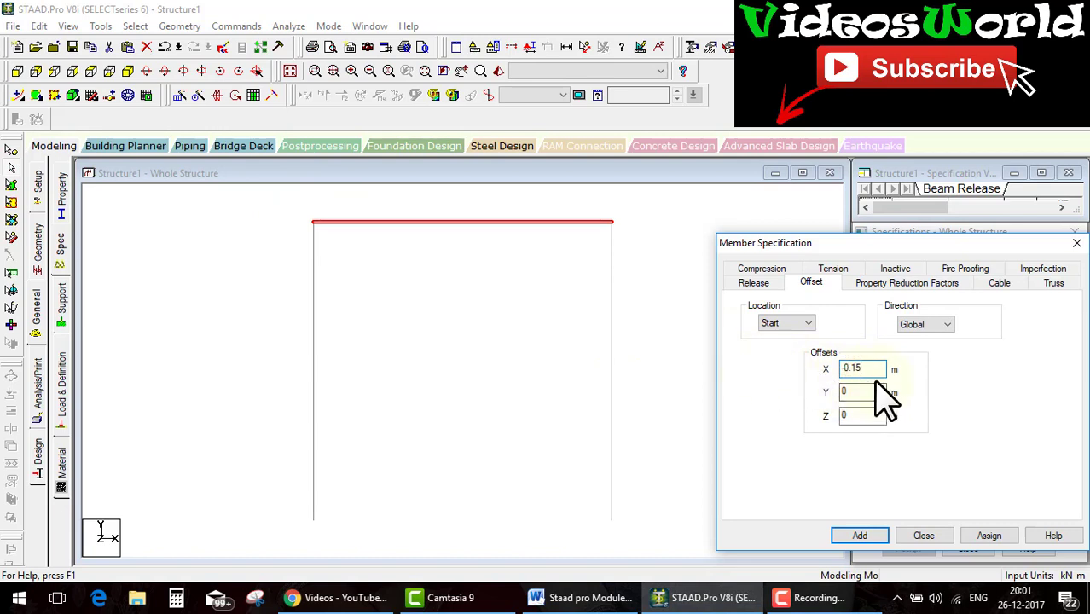
{"action": "key", "text": "ctrl+shift+d"}
{"action": "left_click_drag", "start_coordinate": [845, 415], "coordinate": [815, 419]}
{"action": "mouse_move", "coordinate": [900, 363]}
{"action": "left_mouse_down"}
{"action": "mouse_move", "coordinate": [836, 365]}
{"action": "mouse_move", "coordinate": [887, 375]}
{"action": "left_mouse_up"}
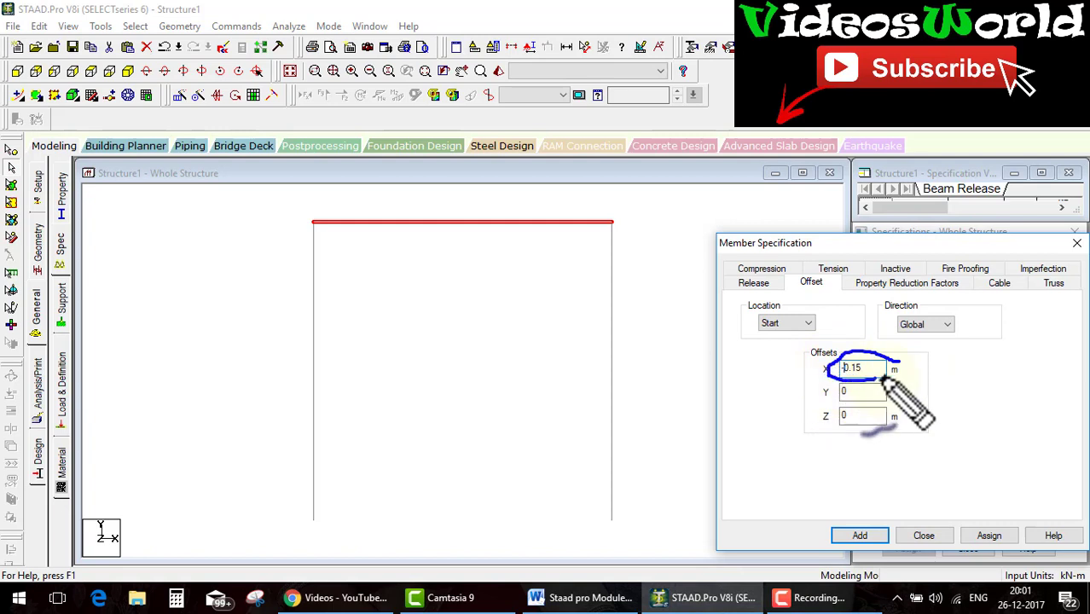
{"action": "left_click_drag", "start_coordinate": [371, 248], "coordinate": [315, 249]}
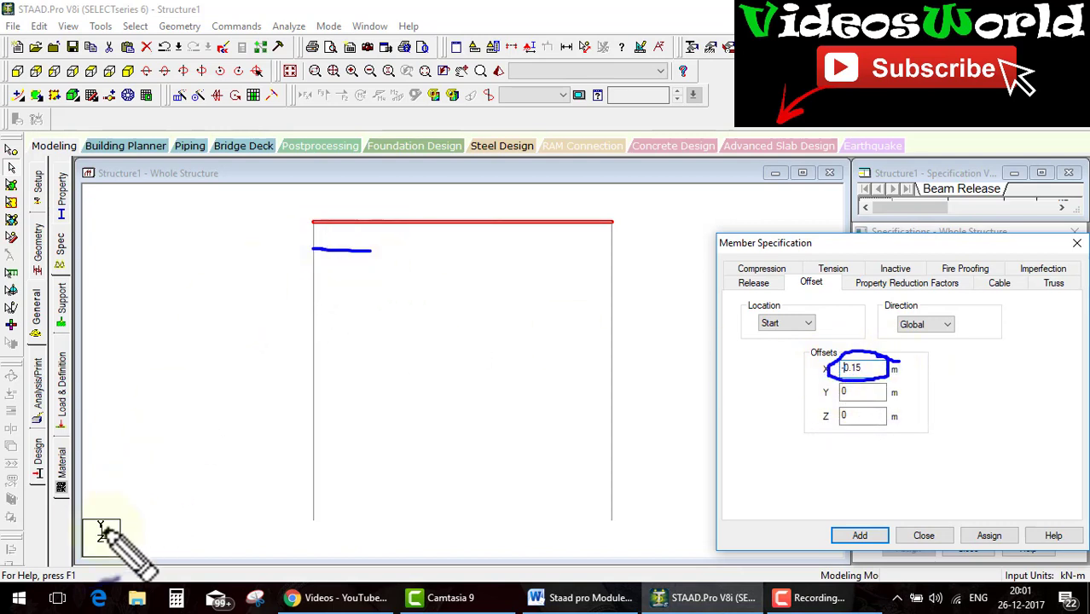
{"action": "left_click_drag", "start_coordinate": [119, 503], "coordinate": [103, 503]}
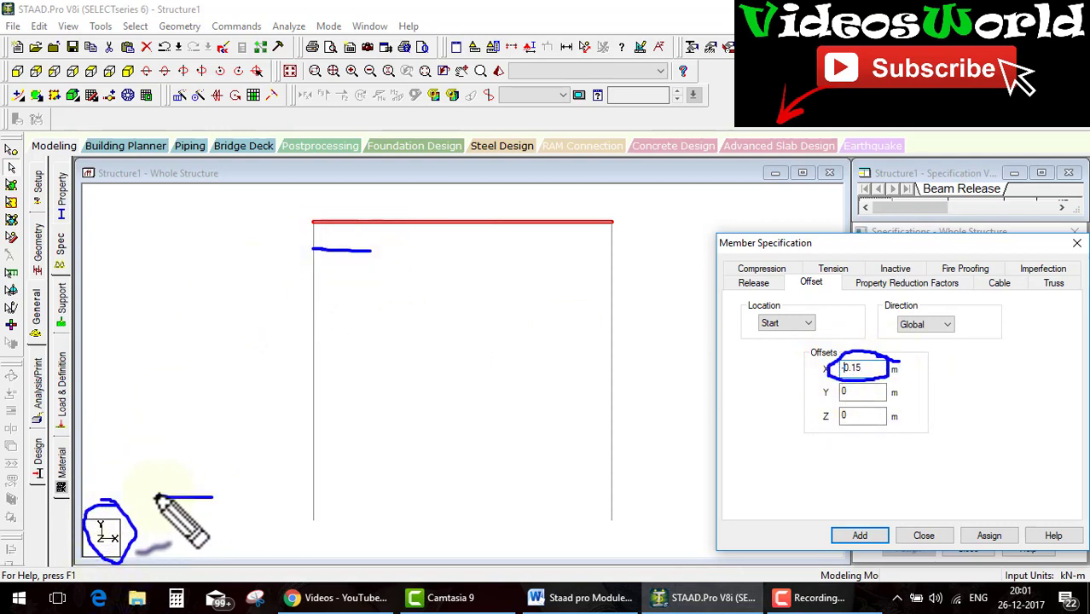
{"action": "left_click_drag", "start_coordinate": [181, 471], "coordinate": [188, 527]}
{"action": "left_click_drag", "start_coordinate": [155, 494], "coordinate": [213, 496]}
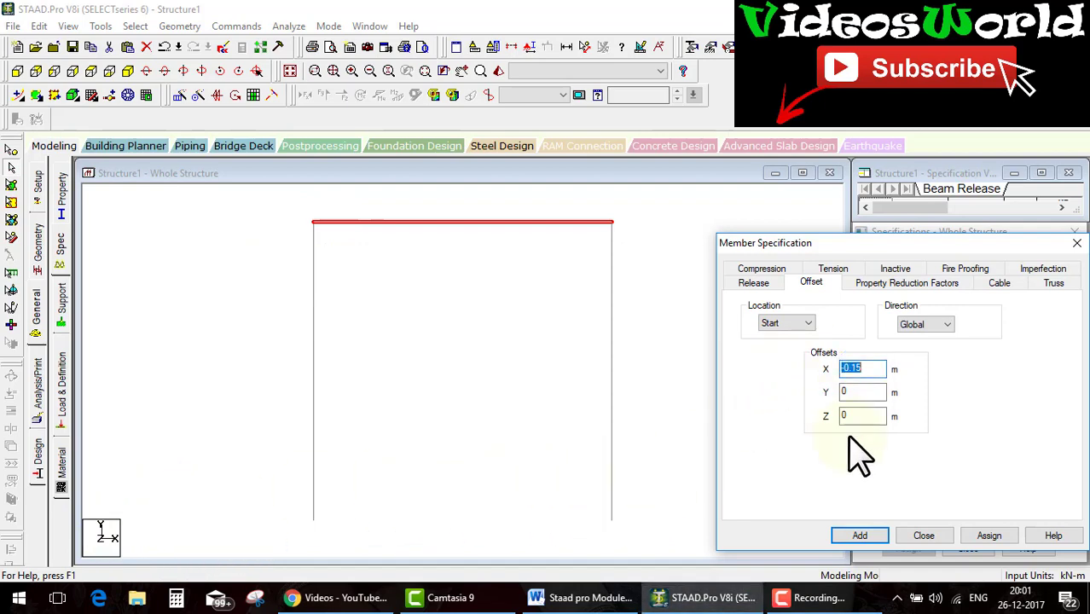
{"action": "left_click", "coordinate": [879, 533]}
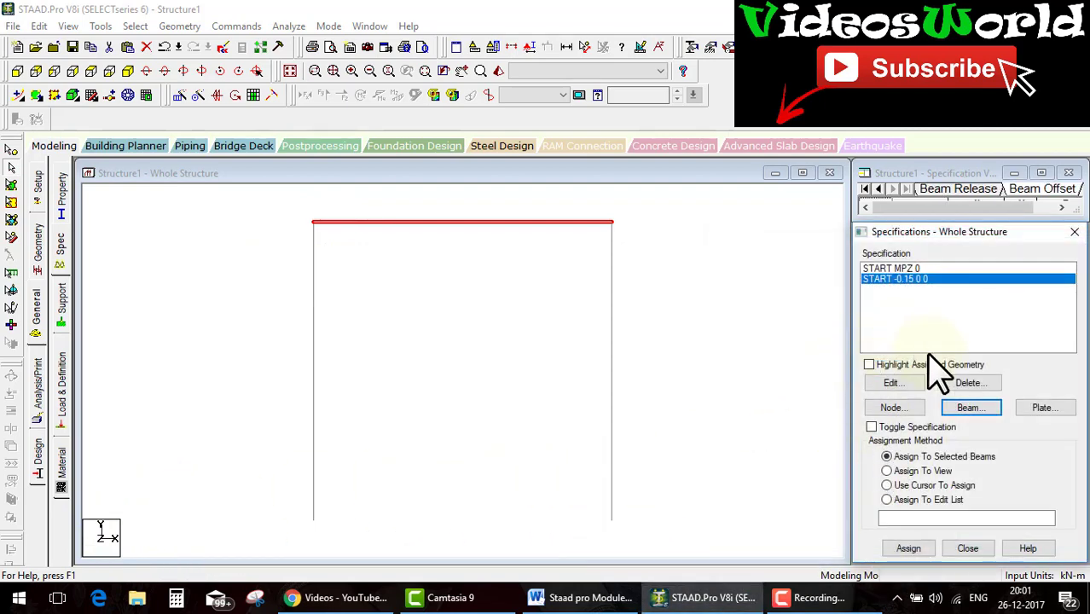
- Add an END beam offset of X = 0.15 m in global direction
{"action": "left_click", "coordinate": [975, 407]}
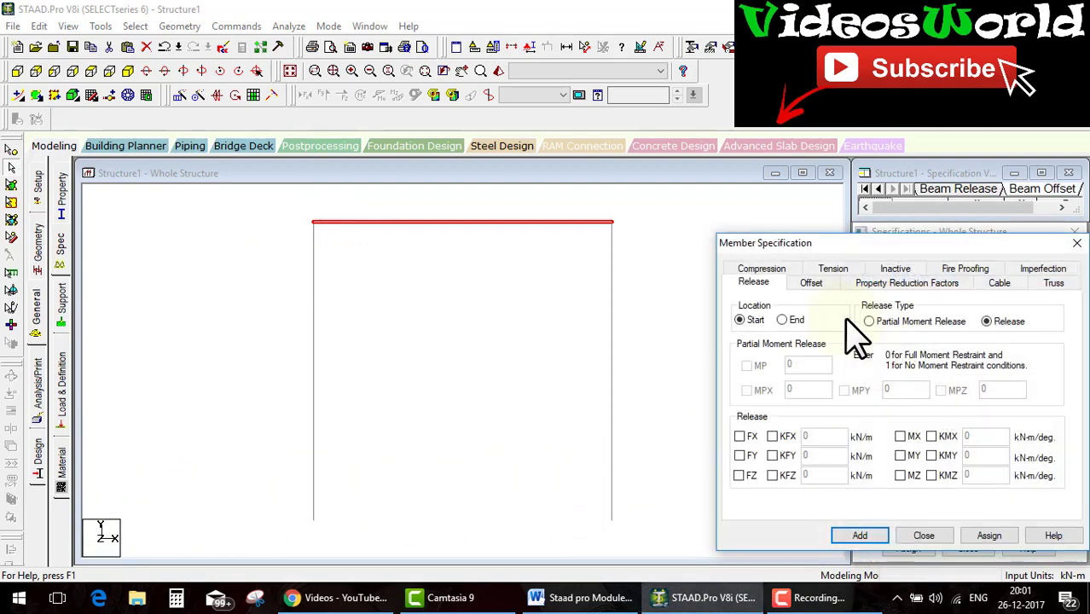
{"action": "left_click", "coordinate": [813, 284]}
{"action": "type", "text": "0.1"}
{"action": "left_click", "coordinate": [798, 325]}
{"action": "left_click", "coordinate": [790, 348]}
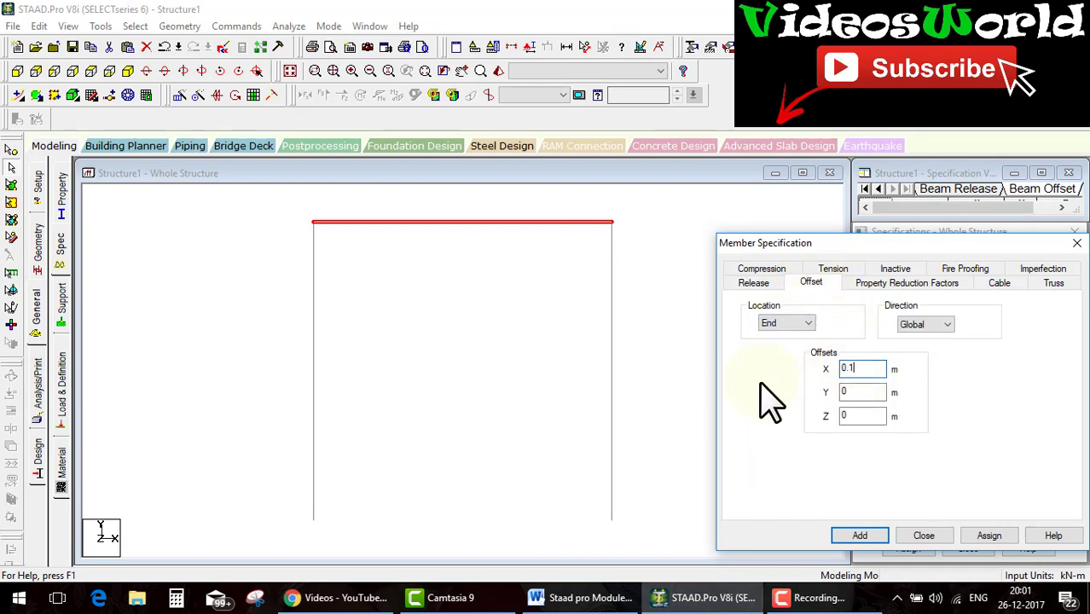
{"action": "type", "text": "50"}
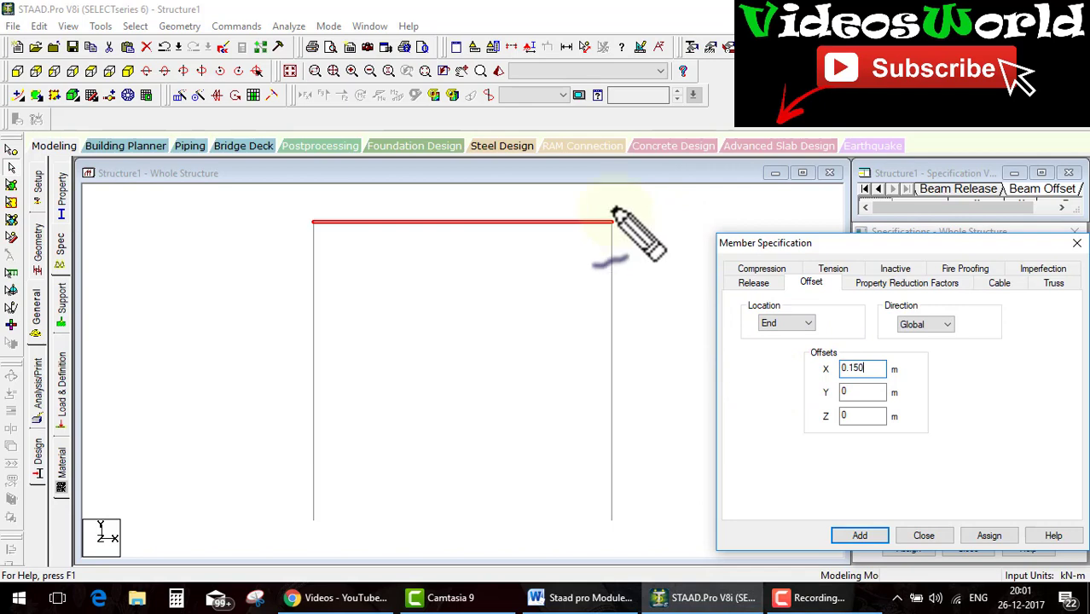
{"action": "mouse_move", "coordinate": [612, 209]}
{"action": "left_mouse_down"}
{"action": "mouse_move", "coordinate": [563, 247]}
{"action": "mouse_move", "coordinate": [597, 188]}
{"action": "left_mouse_up"}
{"action": "mouse_move", "coordinate": [545, 287]}
{"action": "left_mouse_down"}
{"action": "mouse_move", "coordinate": [627, 287]}
{"action": "mouse_move", "coordinate": [620, 312]}
{"action": "left_mouse_up"}
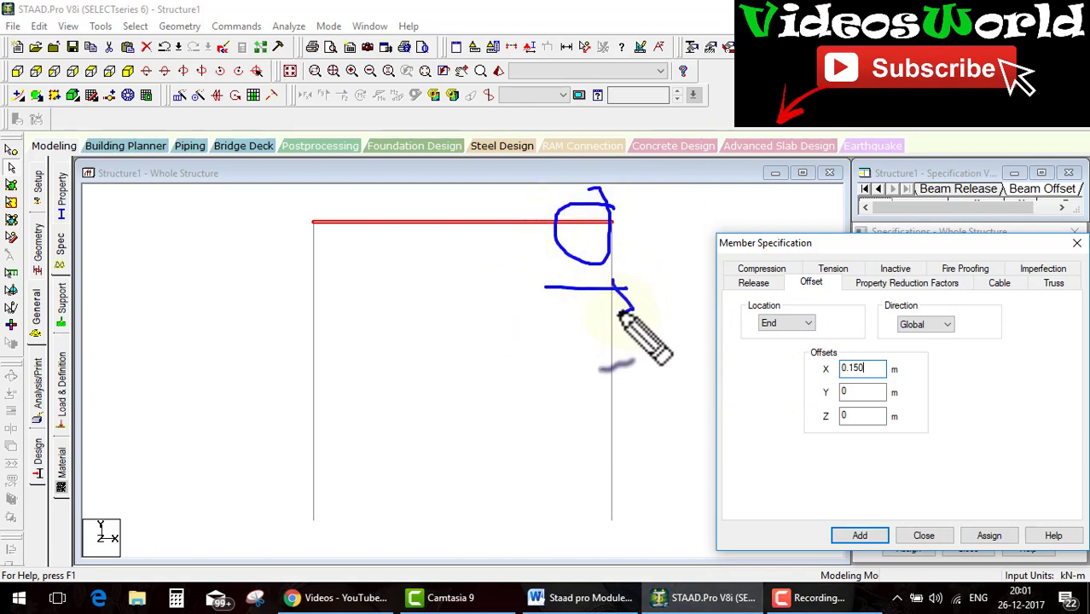
{"action": "left_click_drag", "start_coordinate": [831, 422], "coordinate": [866, 436]}
{"action": "key", "text": "Escape"}
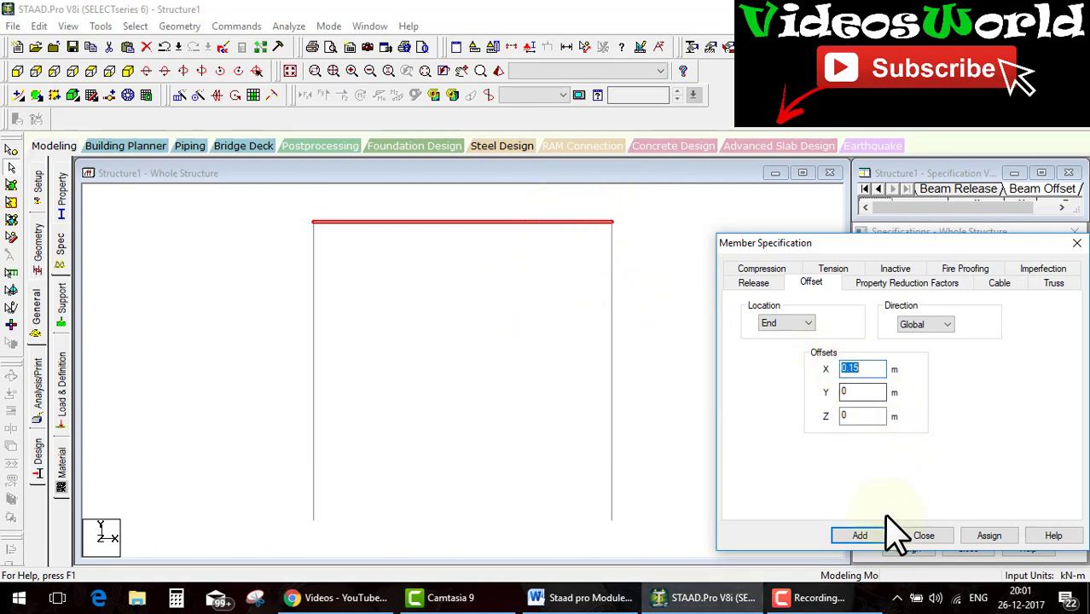
{"action": "left_click", "coordinate": [866, 536]}
- Assign the START -0.15 and END 0.15 offsets to beam 2, confirming each
{"action": "left_click", "coordinate": [892, 278]}
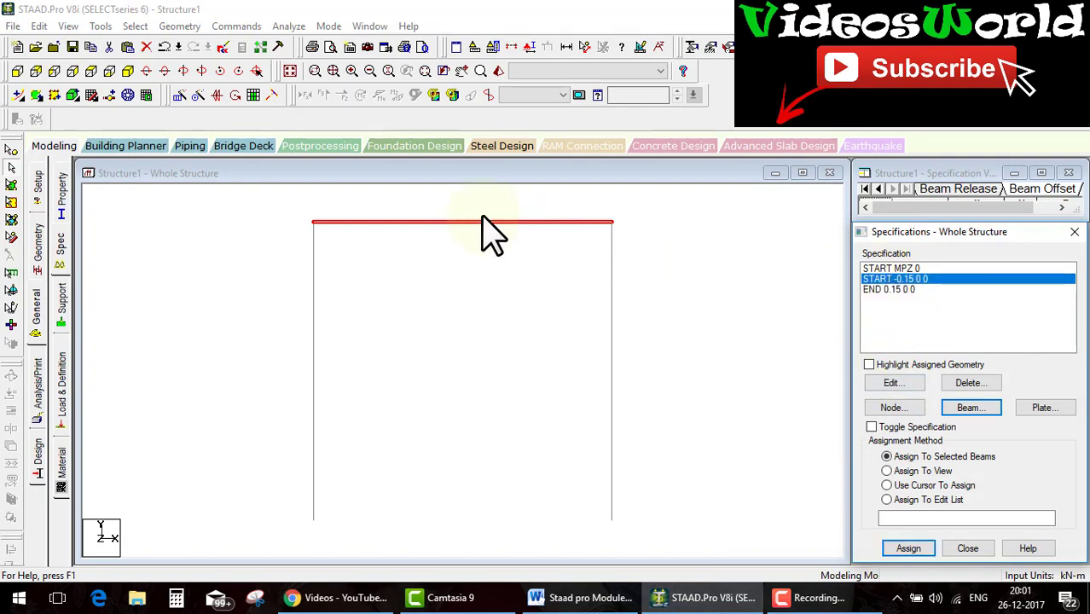
{"action": "left_click", "coordinate": [909, 549]}
{"action": "left_click", "coordinate": [967, 438]}
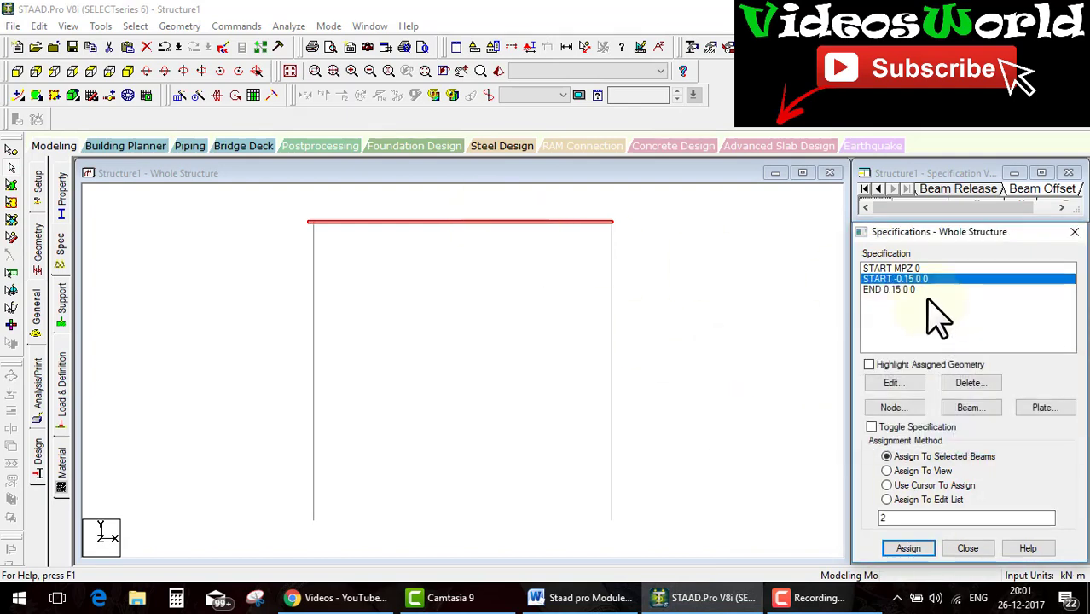
{"action": "left_click", "coordinate": [891, 289]}
{"action": "left_click", "coordinate": [907, 548]}
{"action": "left_click", "coordinate": [958, 433]}
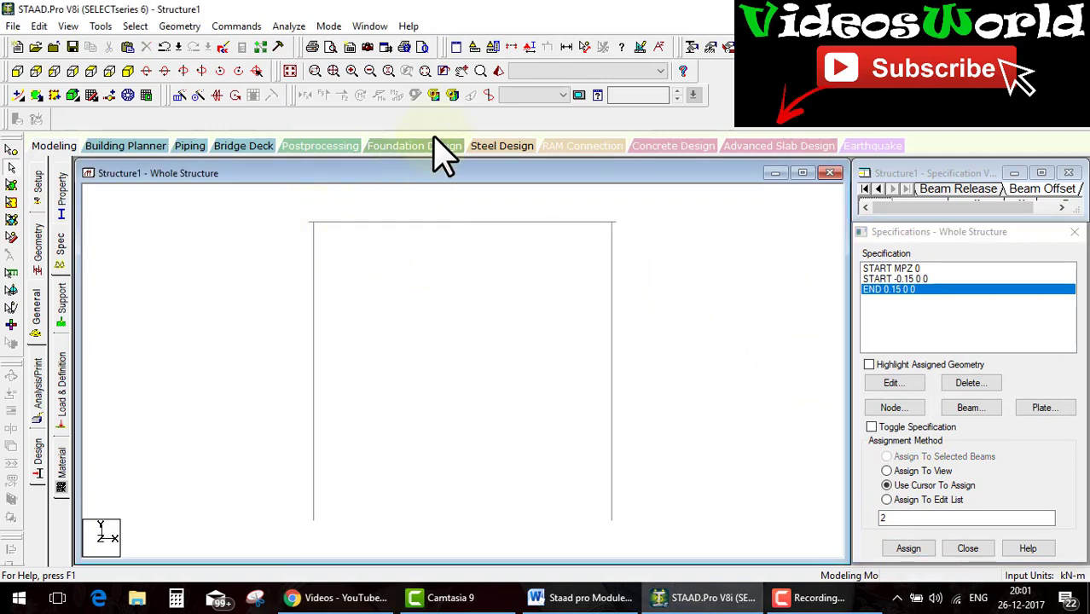
{"action": "left_click", "coordinate": [498, 70]}
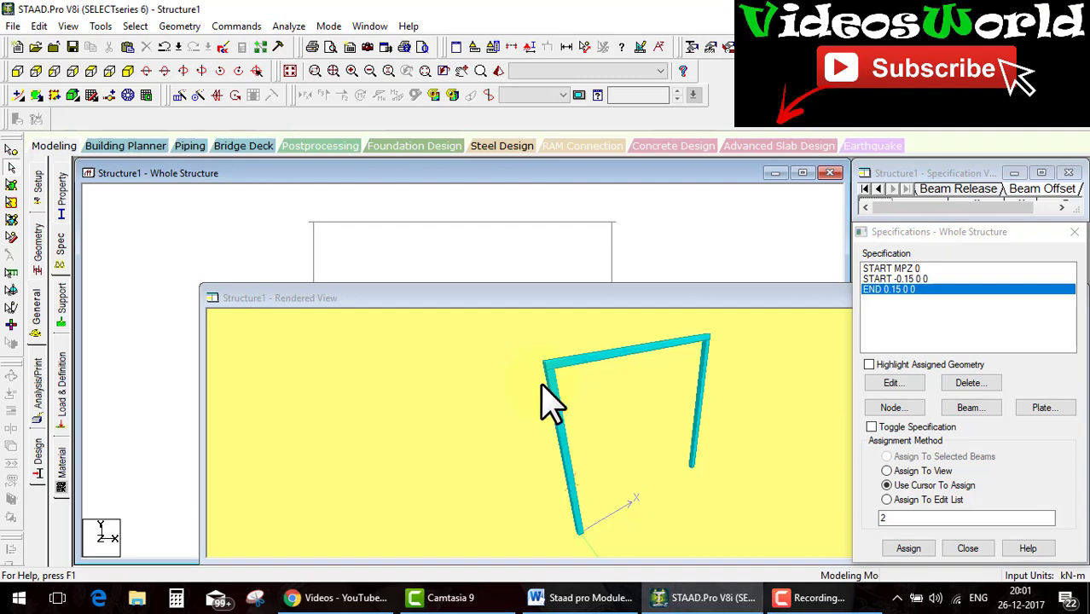
{"action": "mouse_move", "coordinate": [547, 401]}
{"action": "left_mouse_down"}
{"action": "mouse_move", "coordinate": [527, 468]}
{"action": "mouse_move", "coordinate": [394, 444]}
{"action": "left_mouse_up"}
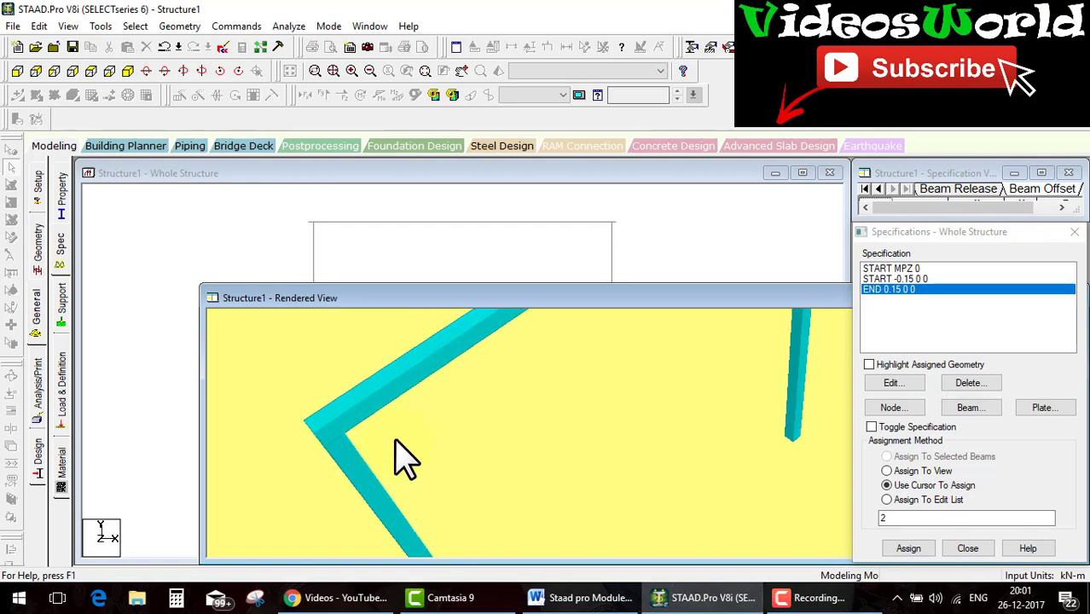
{"action": "mouse_move", "coordinate": [818, 298]}
{"action": "left_mouse_down"}
{"action": "mouse_move", "coordinate": [508, 290]}
{"action": "mouse_move", "coordinate": [468, 253]}
{"action": "left_mouse_up"}
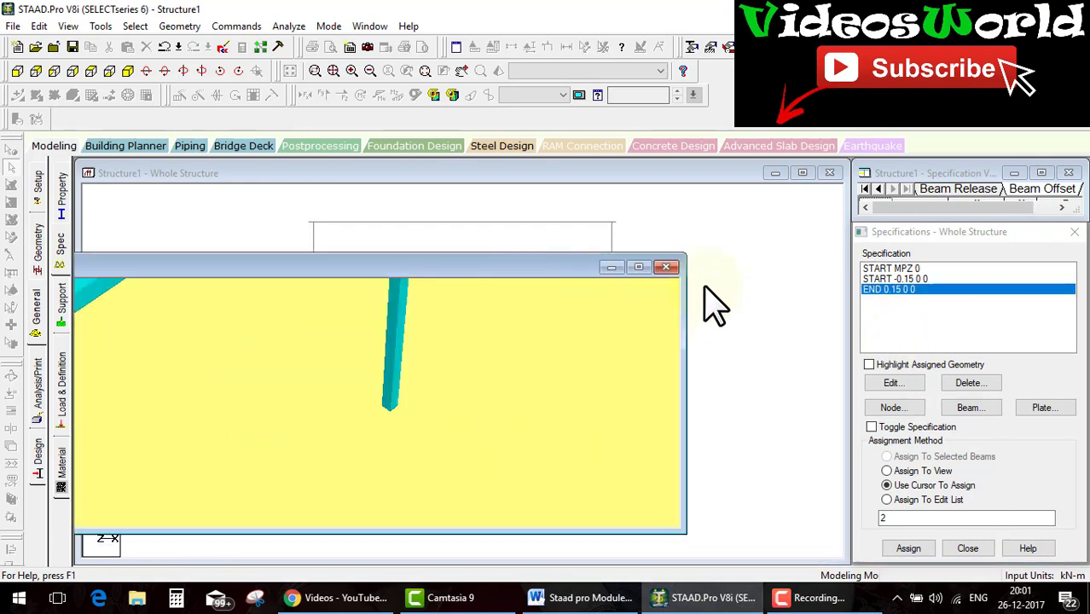
{"action": "left_click", "coordinate": [674, 288]}
- Highlight the Support System, member specification and Member offset rows yellow in Word, then return to STAAD
{"action": "left_click", "coordinate": [595, 607]}
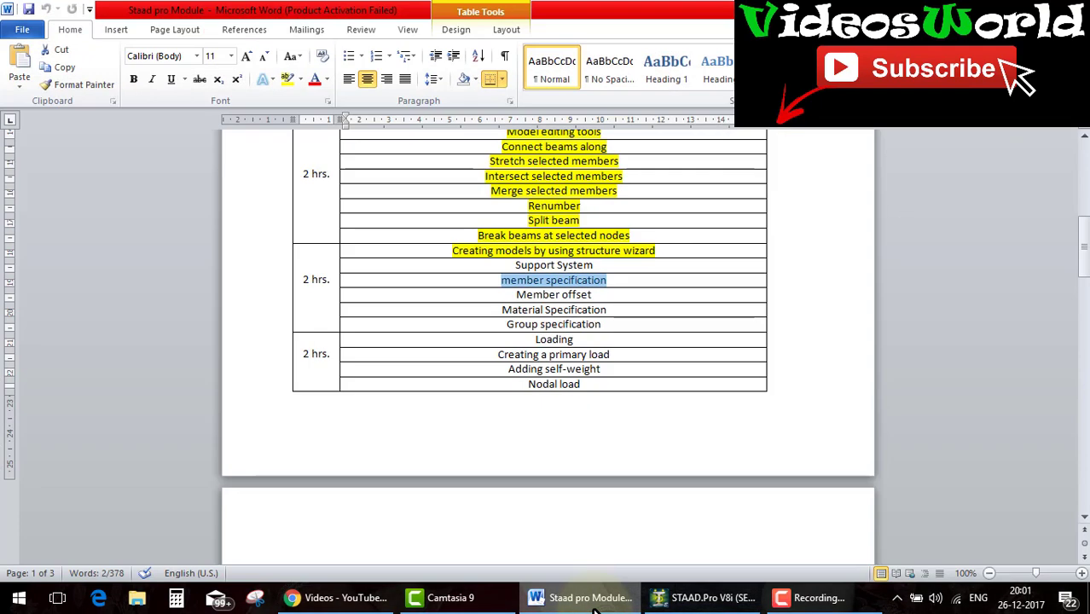
{"action": "left_click", "coordinate": [613, 296]}
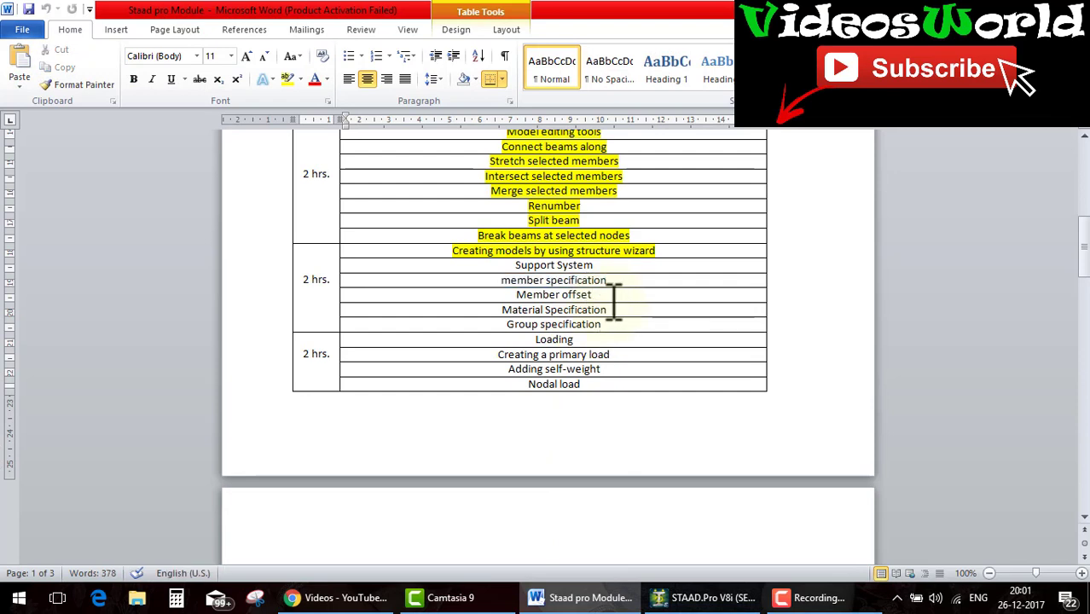
{"action": "left_click_drag", "start_coordinate": [606, 295], "coordinate": [501, 270]}
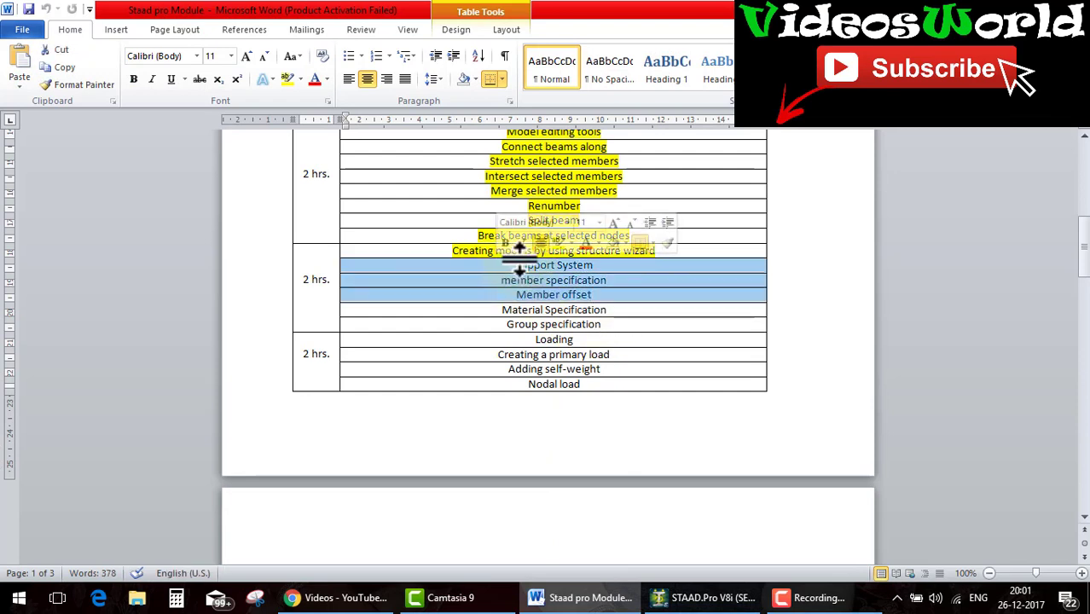
{"action": "left_click", "coordinate": [287, 78]}
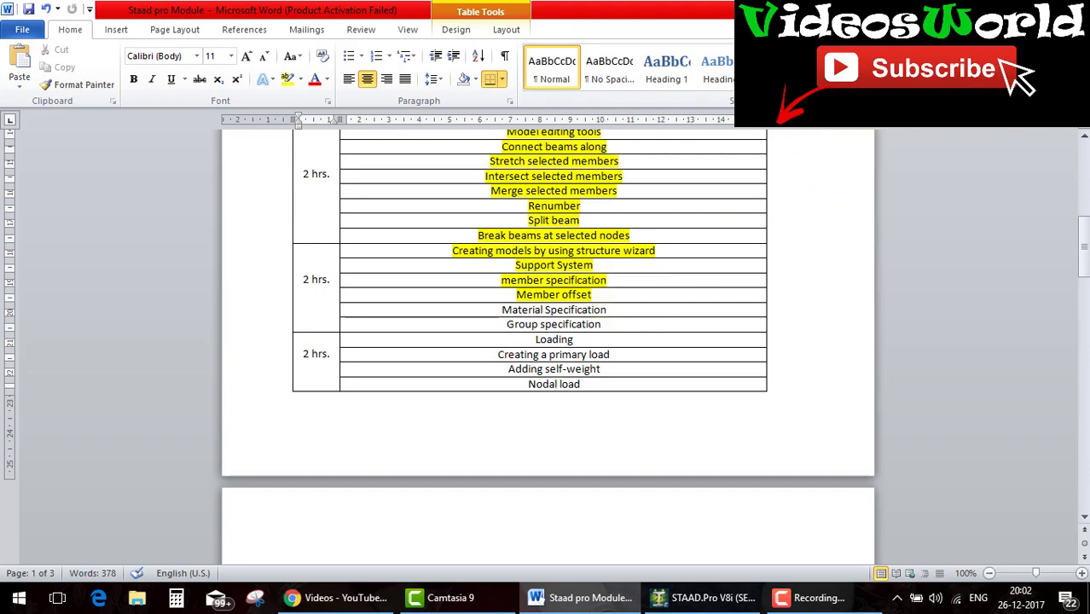
{"action": "key", "text": "alt+Tab"}
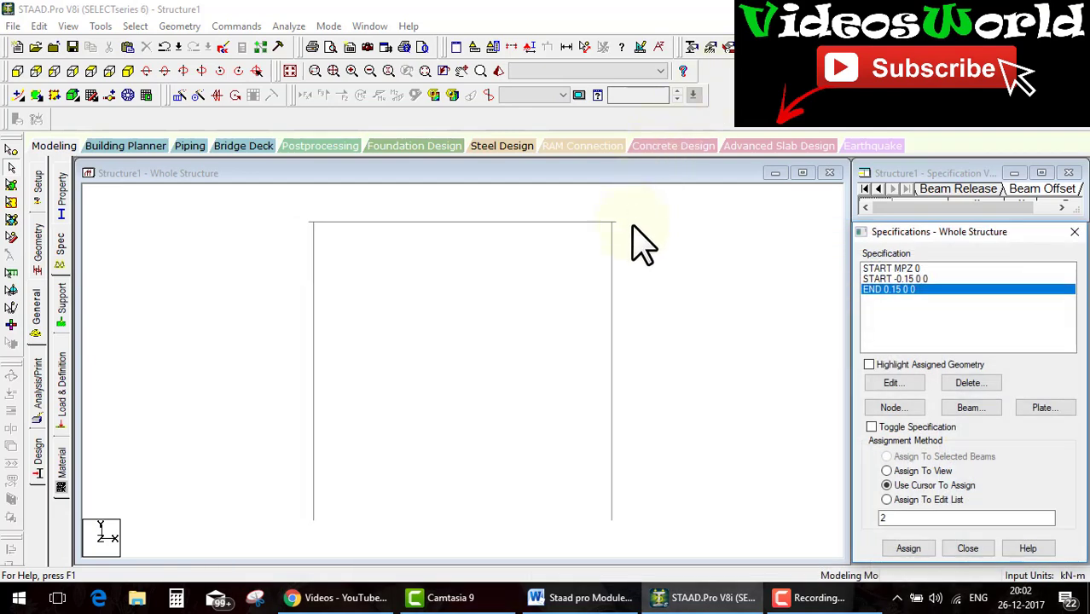